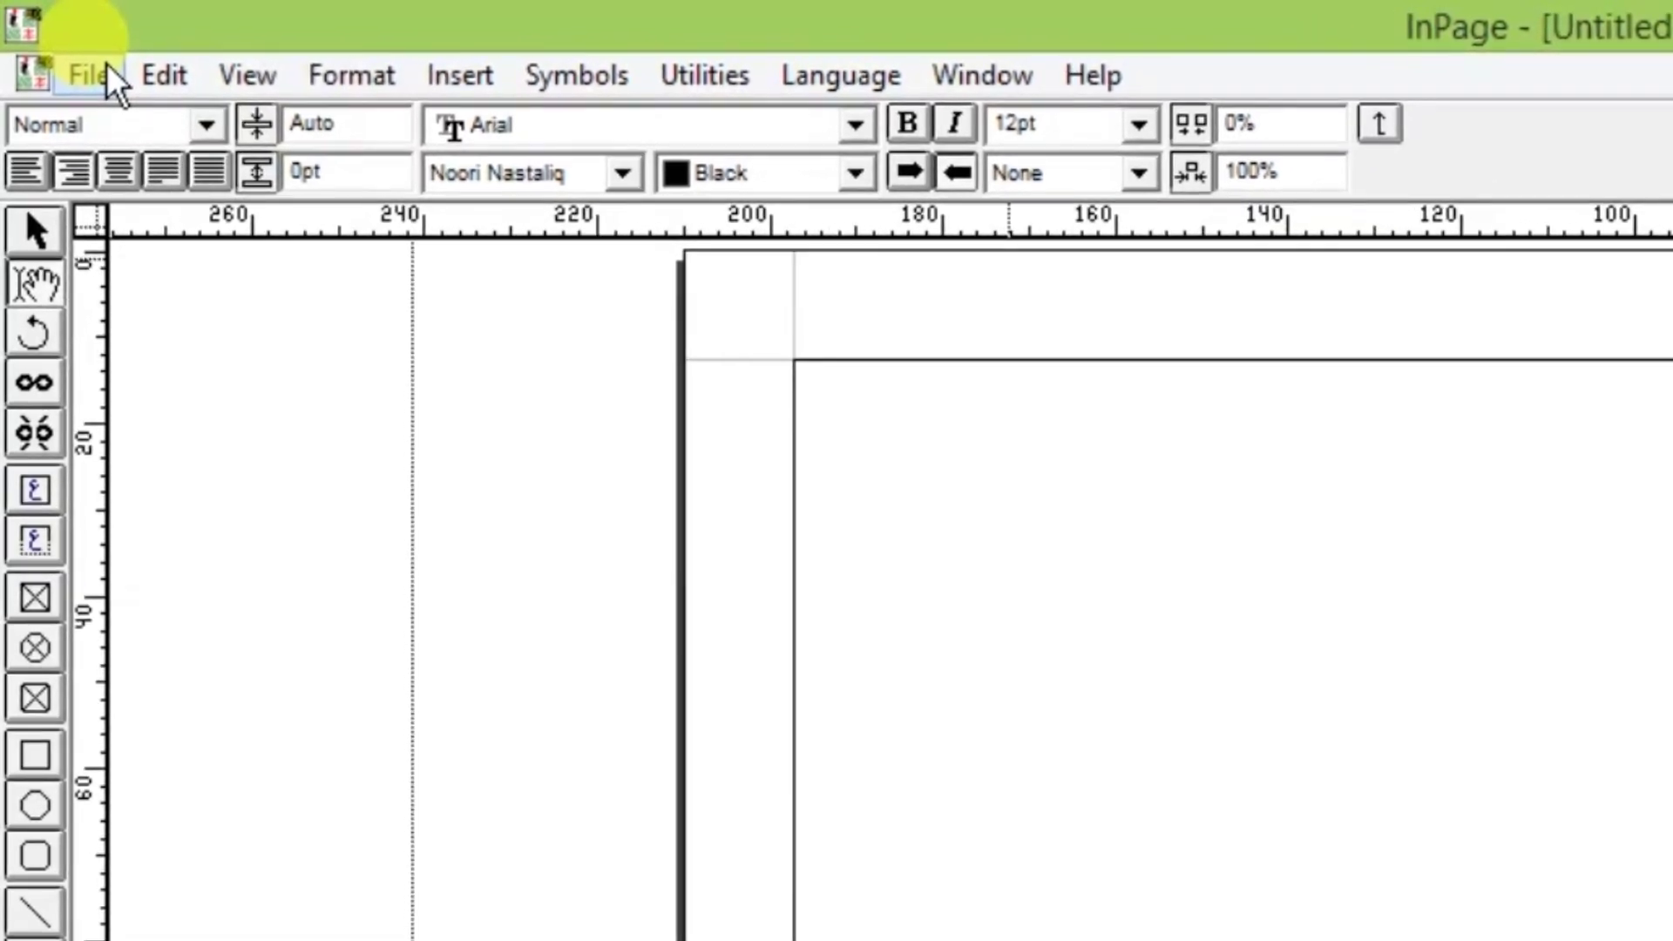
Start a new document to bring up its page settings.
left_click(108, 64)
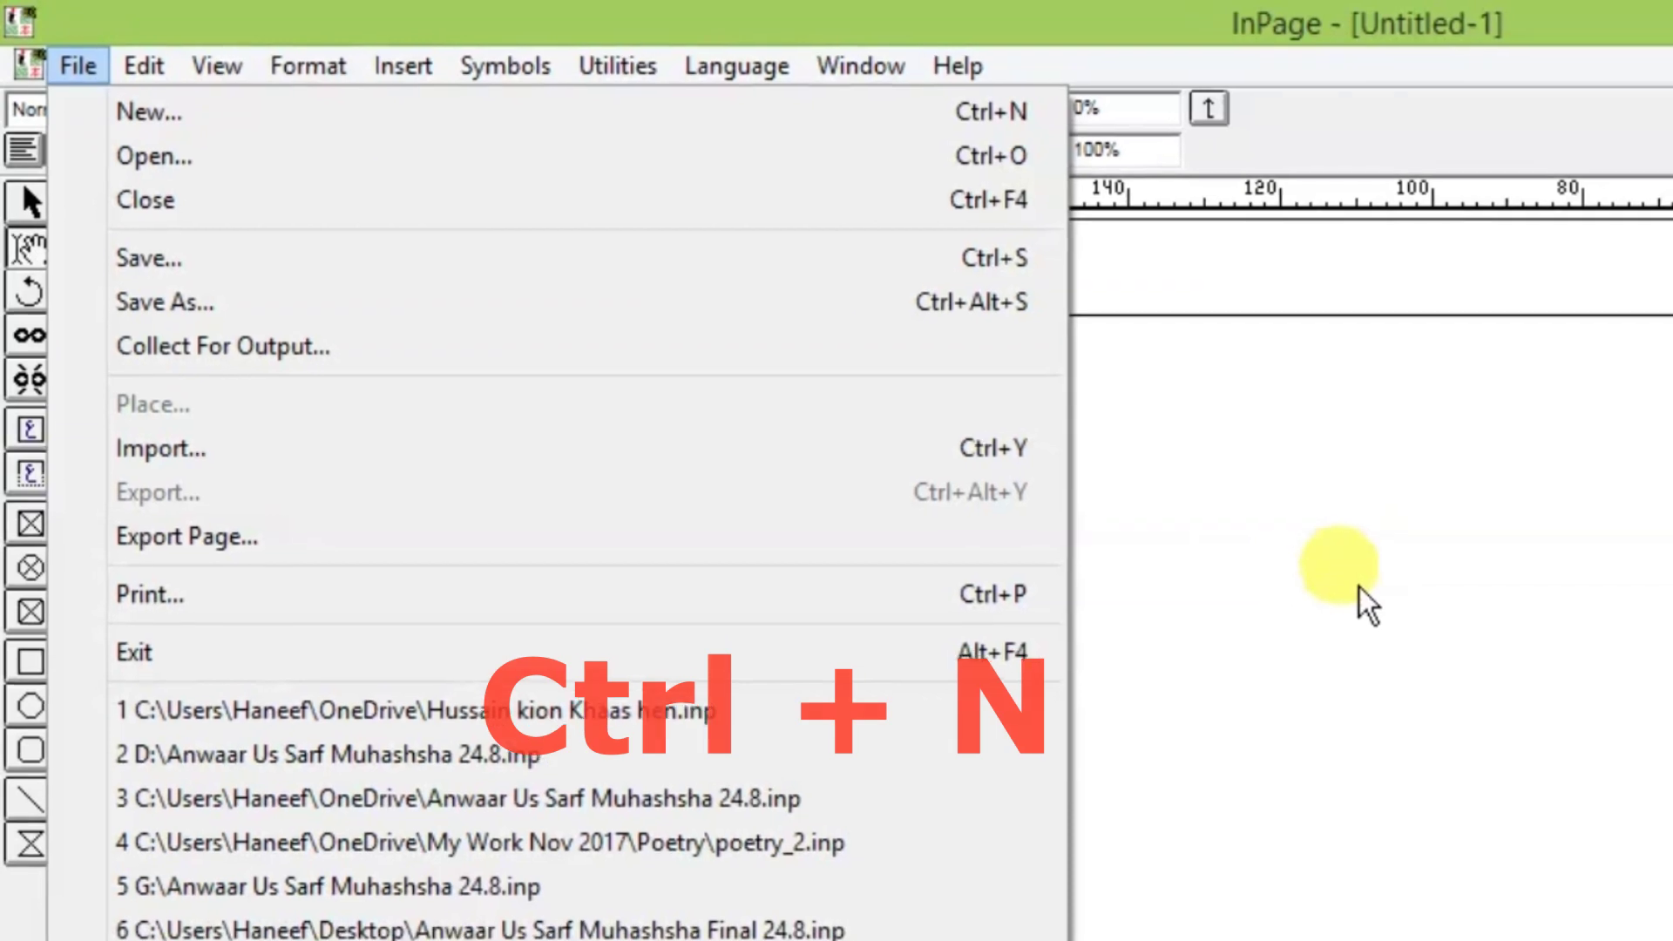
key("ctrl+n")
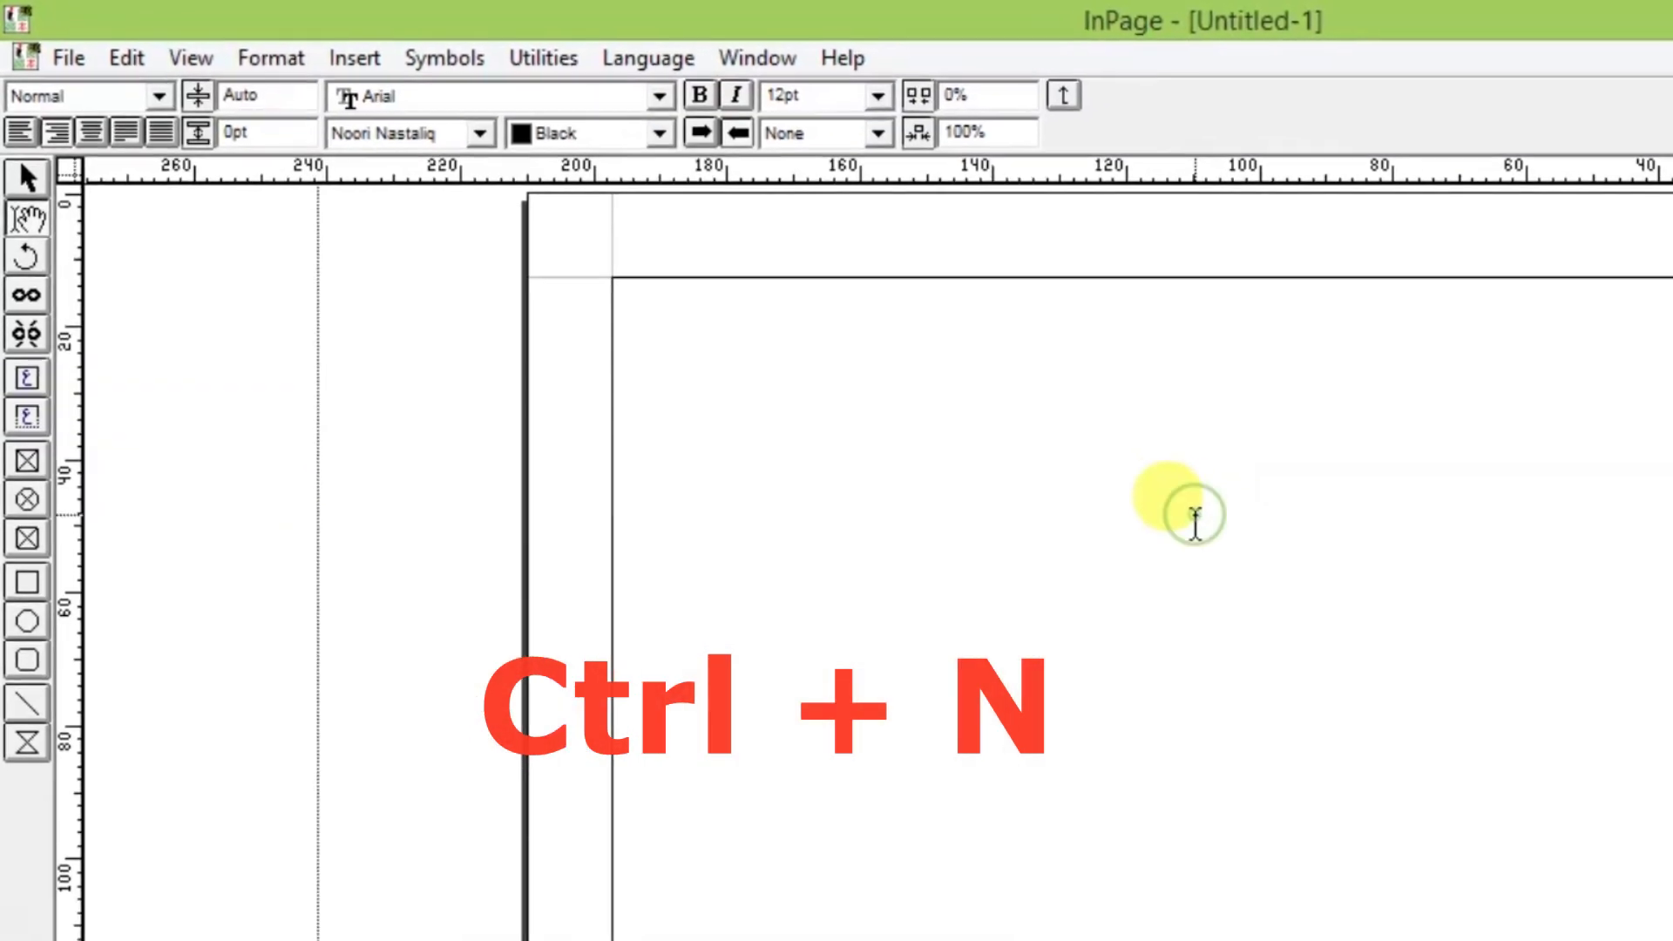
key("ctrl+n")
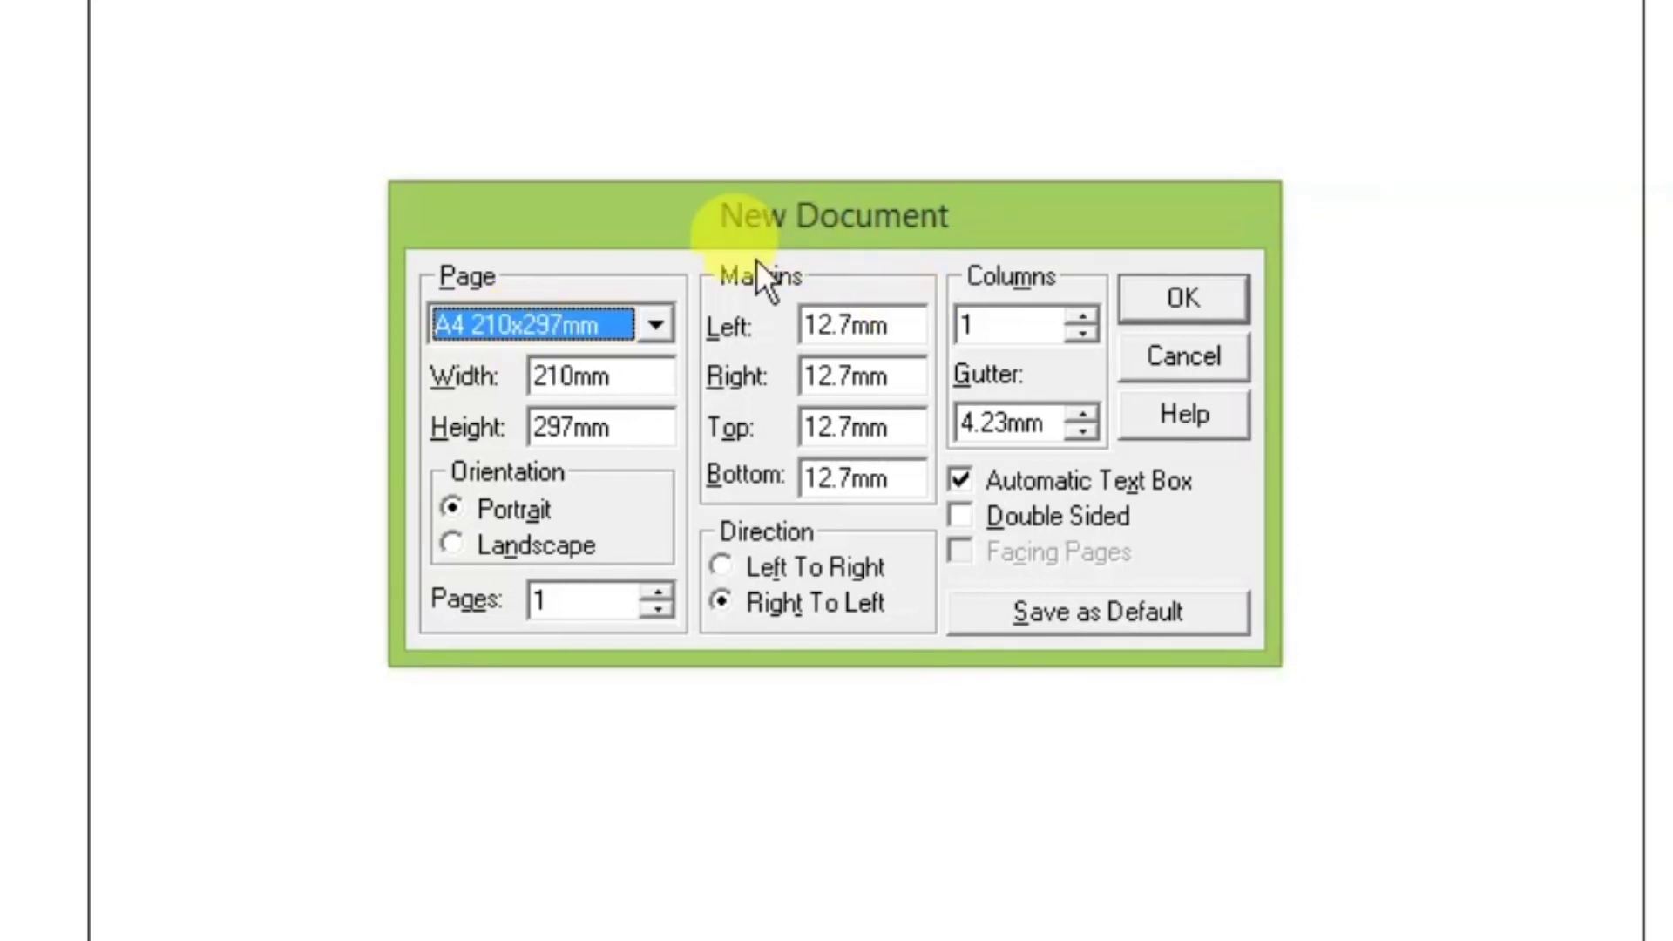
Go through the preset page sizes and choose Legal 8.5x14".
left_click(473, 329)
left_click(472, 329)
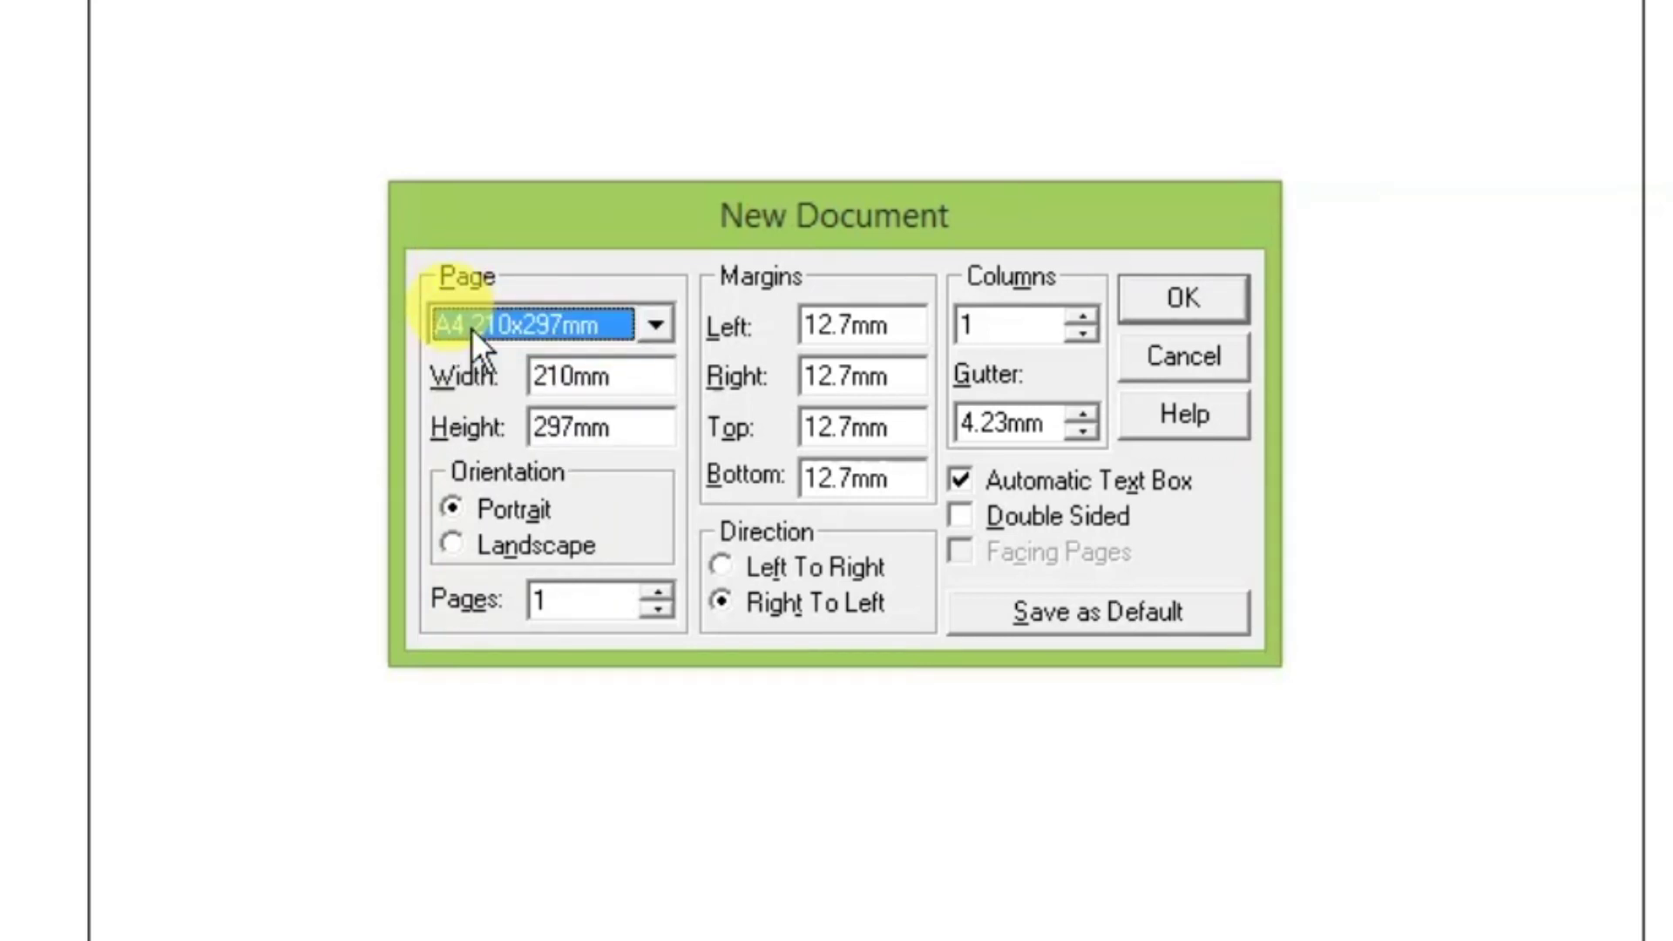
left_click(471, 329)
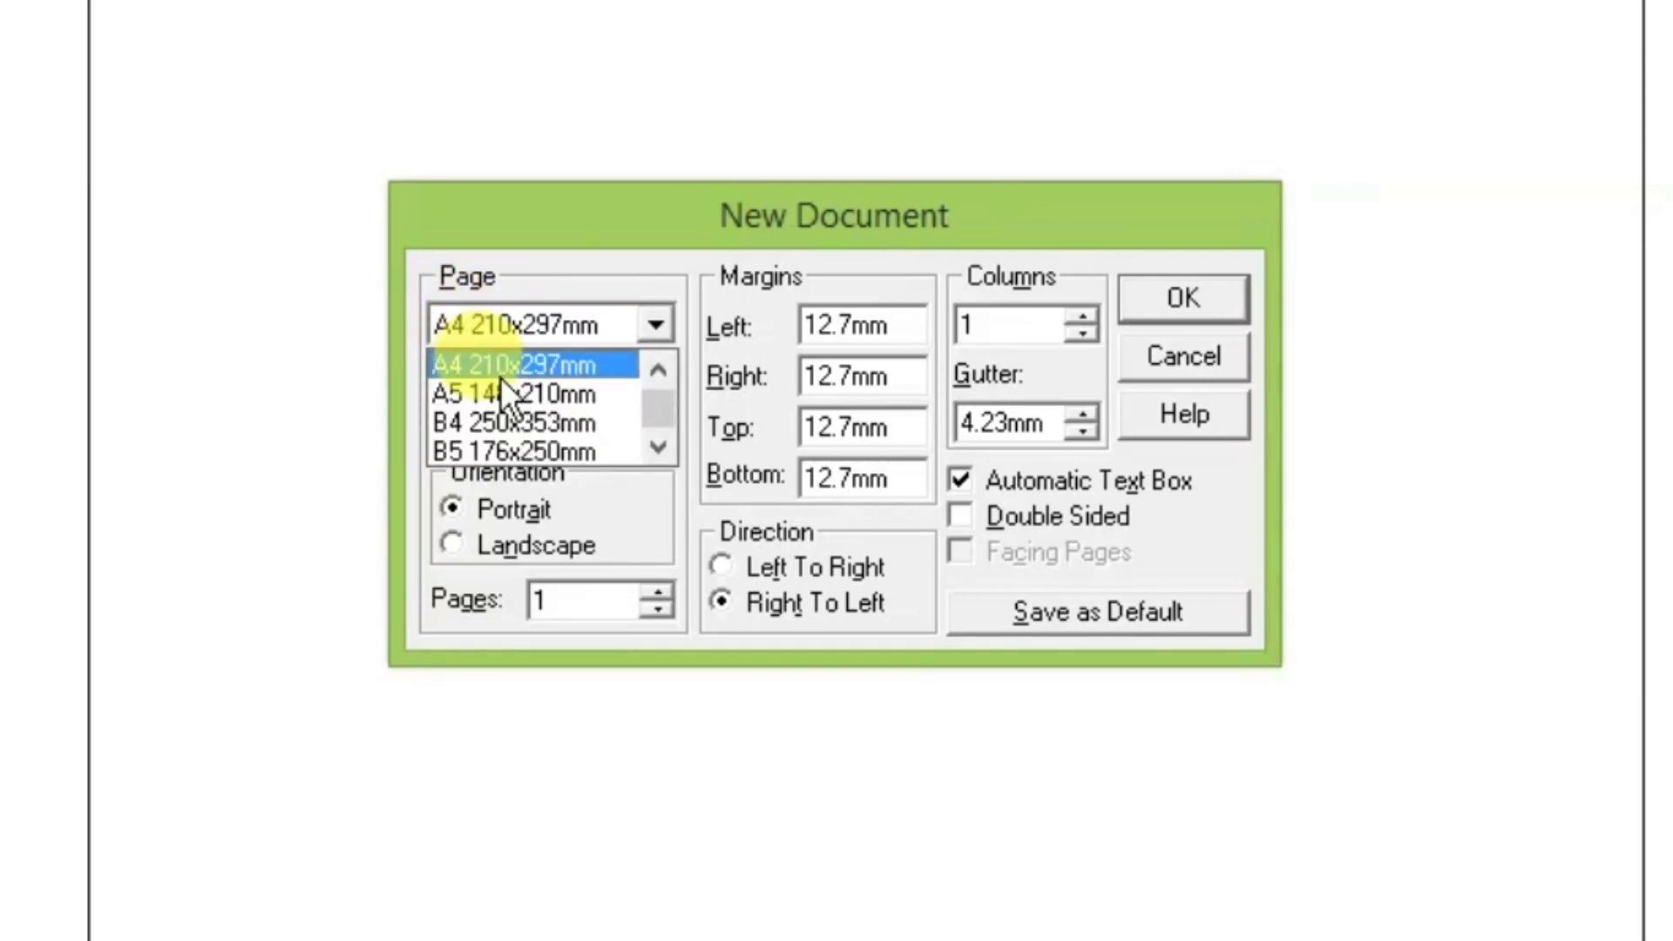
key("Down")
key("Down")
key("Down")
key("Down")
key("Down")
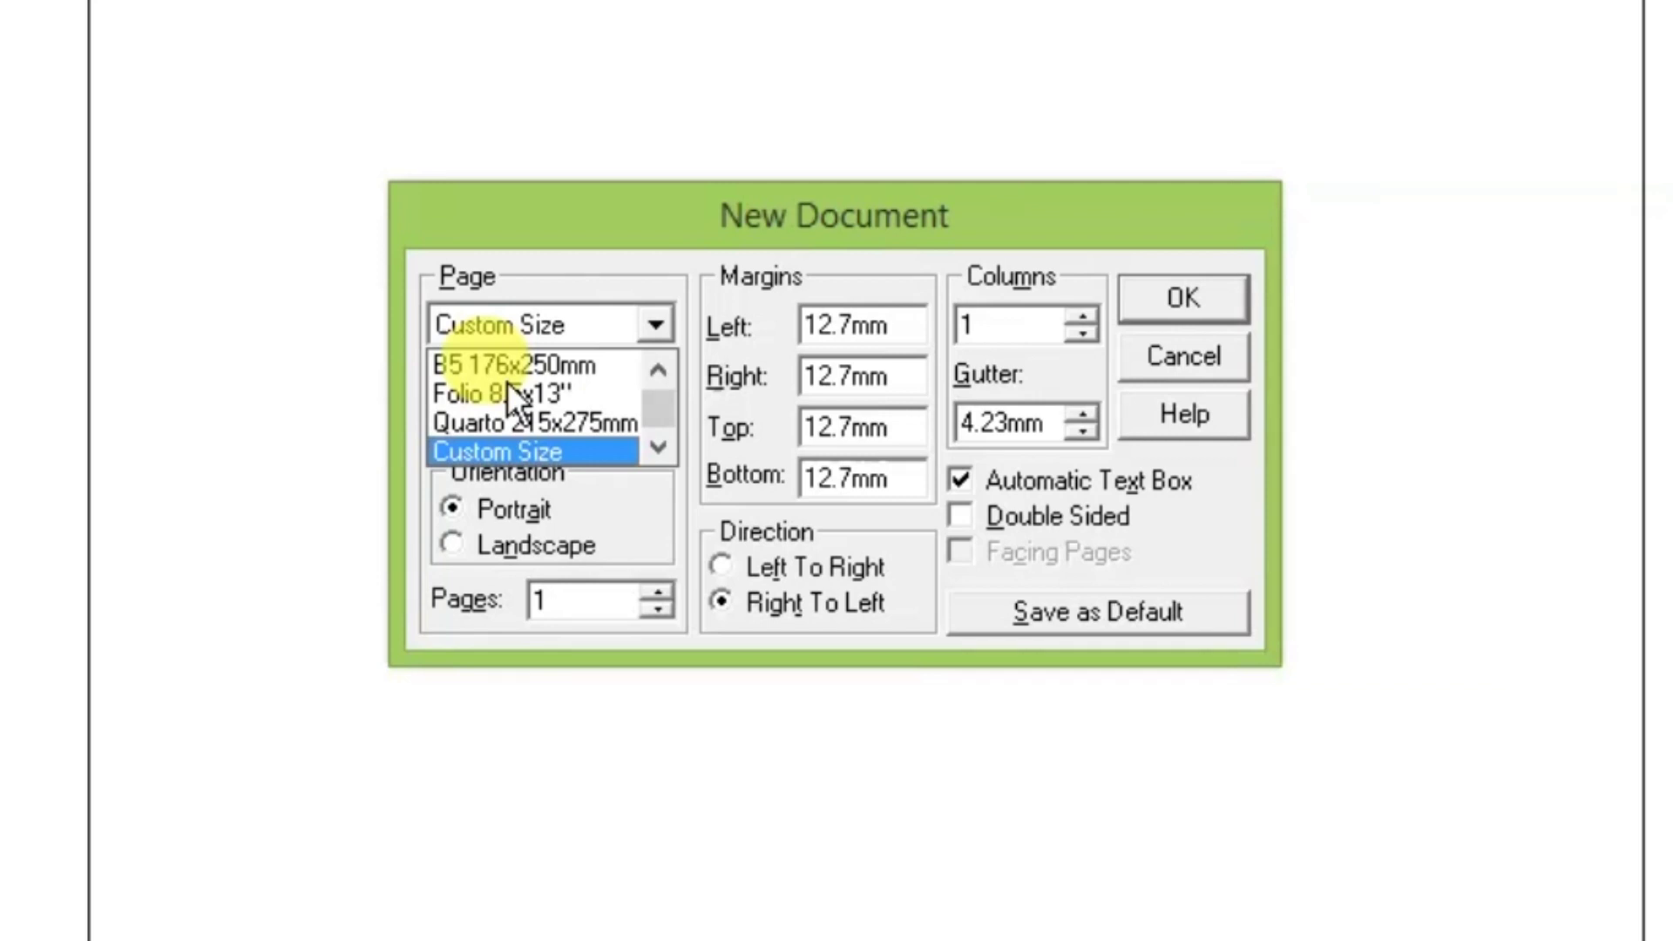
key("Up")
key("Up")
key("Up")
key("Up")
key("Up")
key("Up")
key("Up")
key("Up")
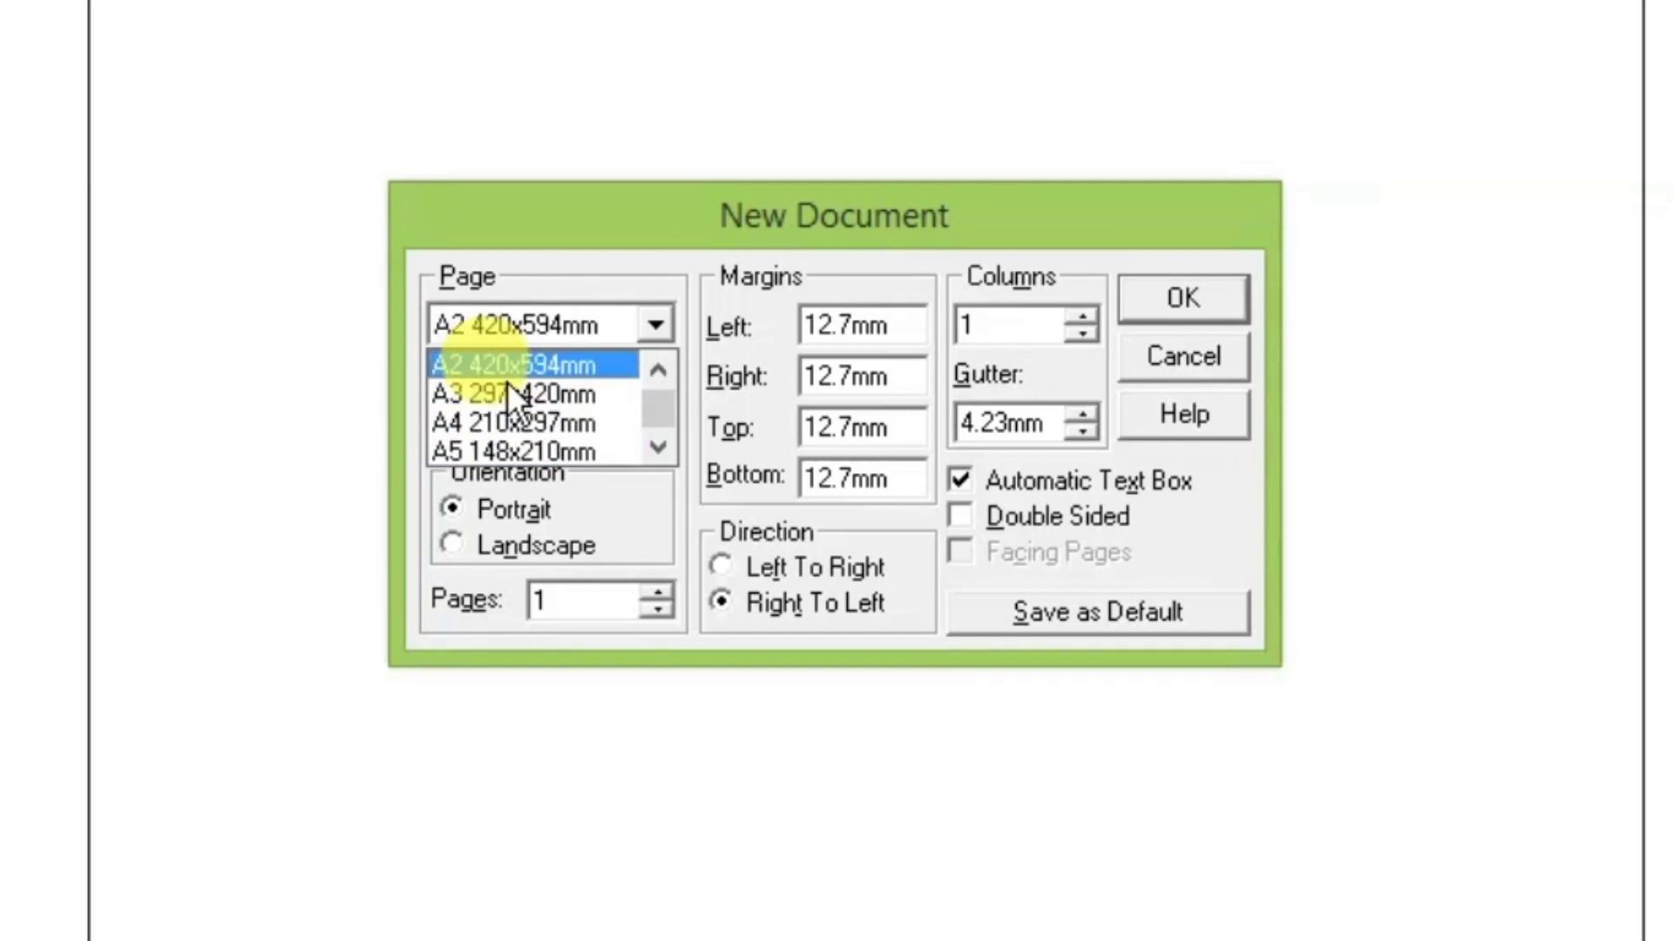
key("Up")
key("Up")
key("Up")
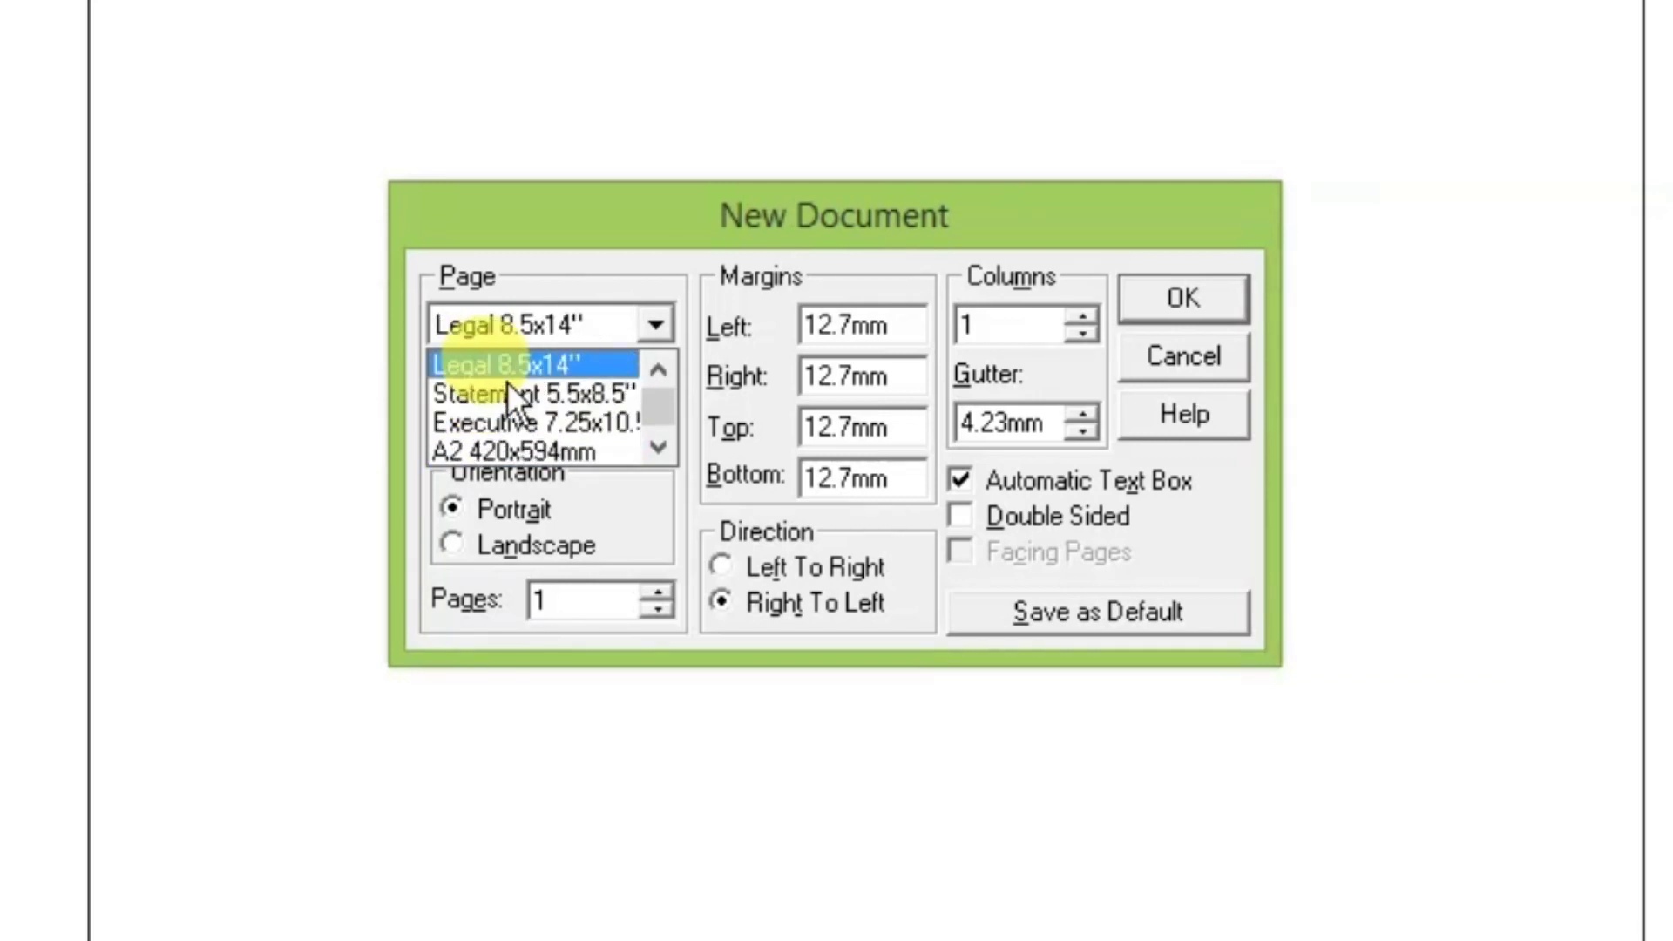
key("Up")
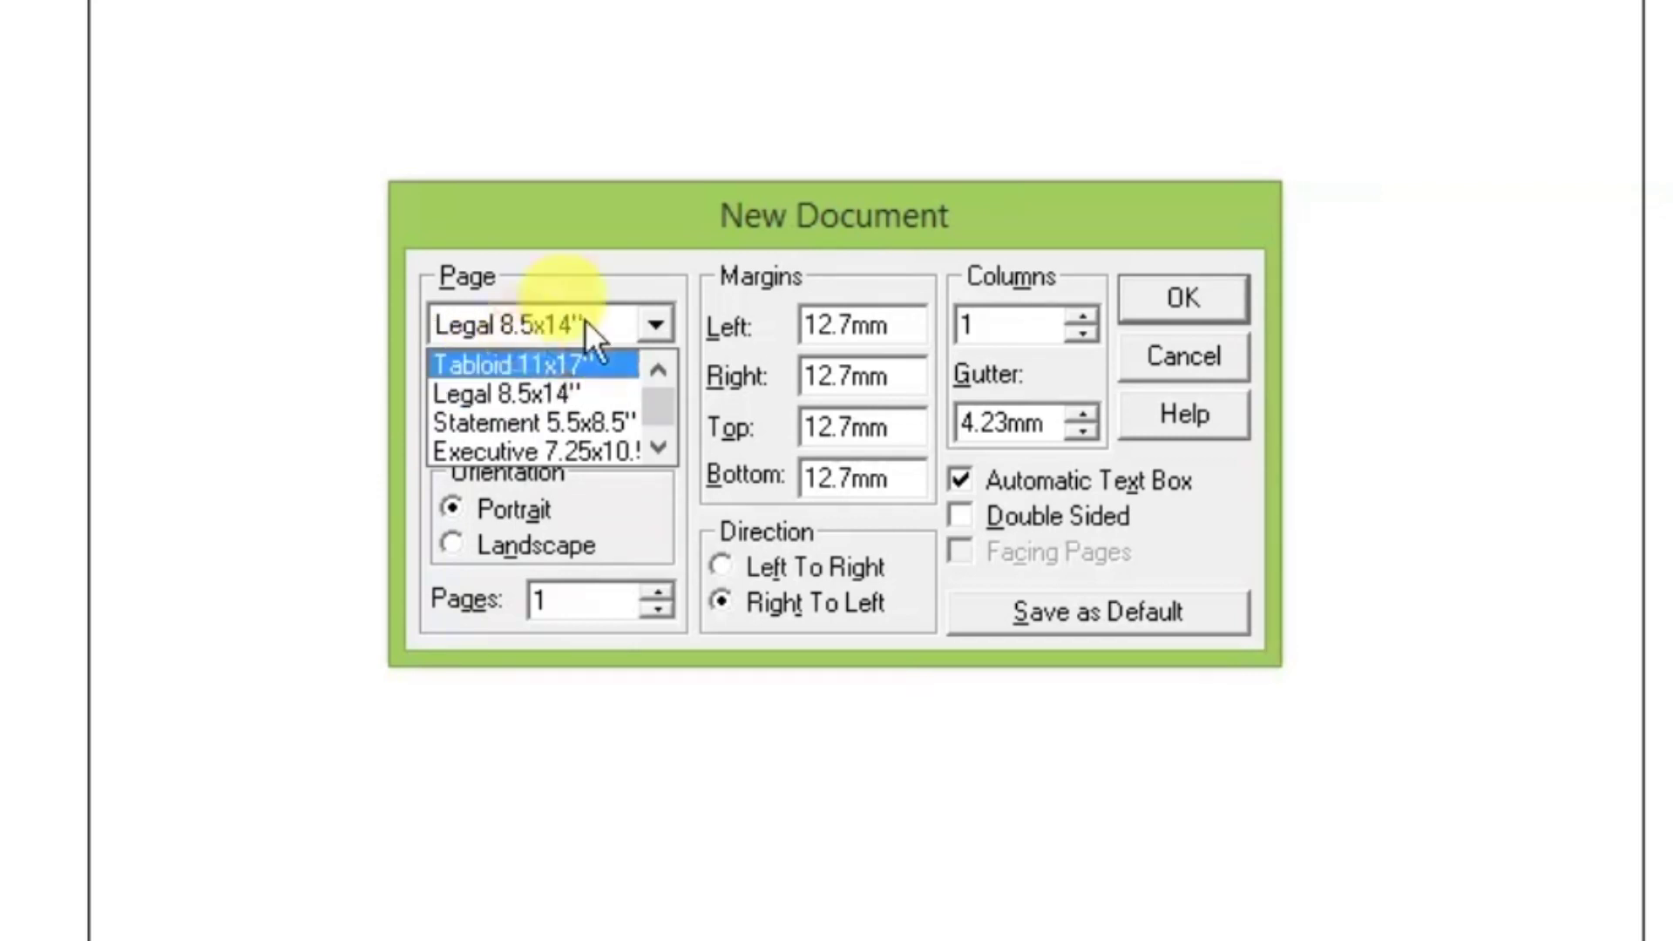
left_click(622, 282)
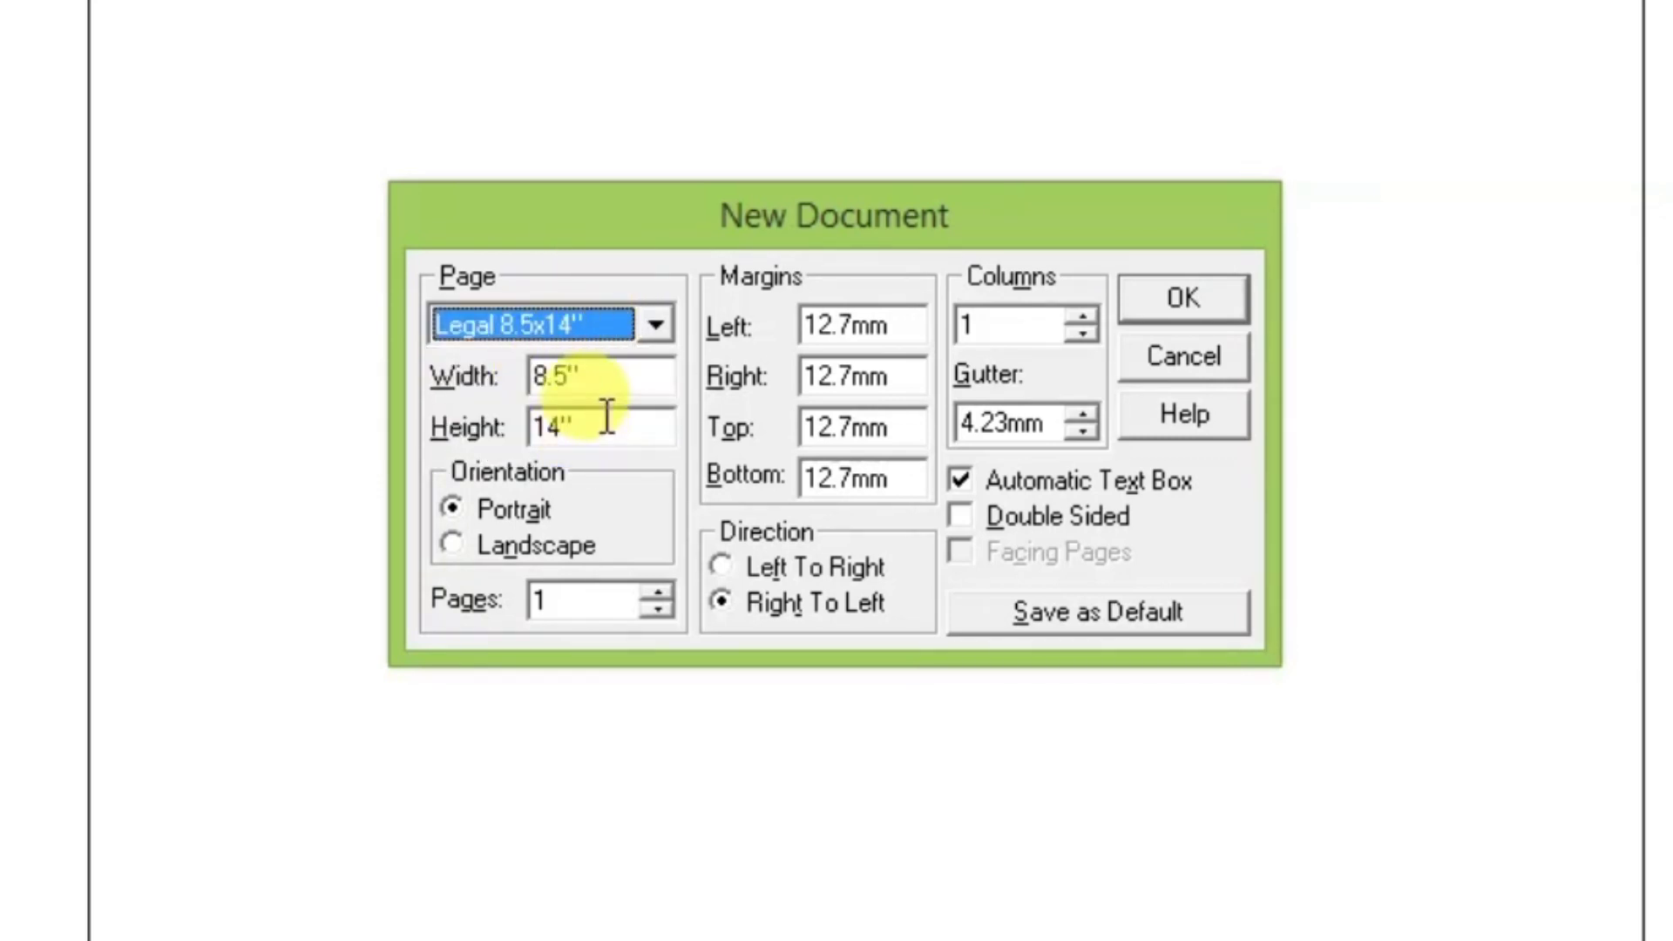
Set the new document's page size to A4 210x297mm.
left_click(609, 316)
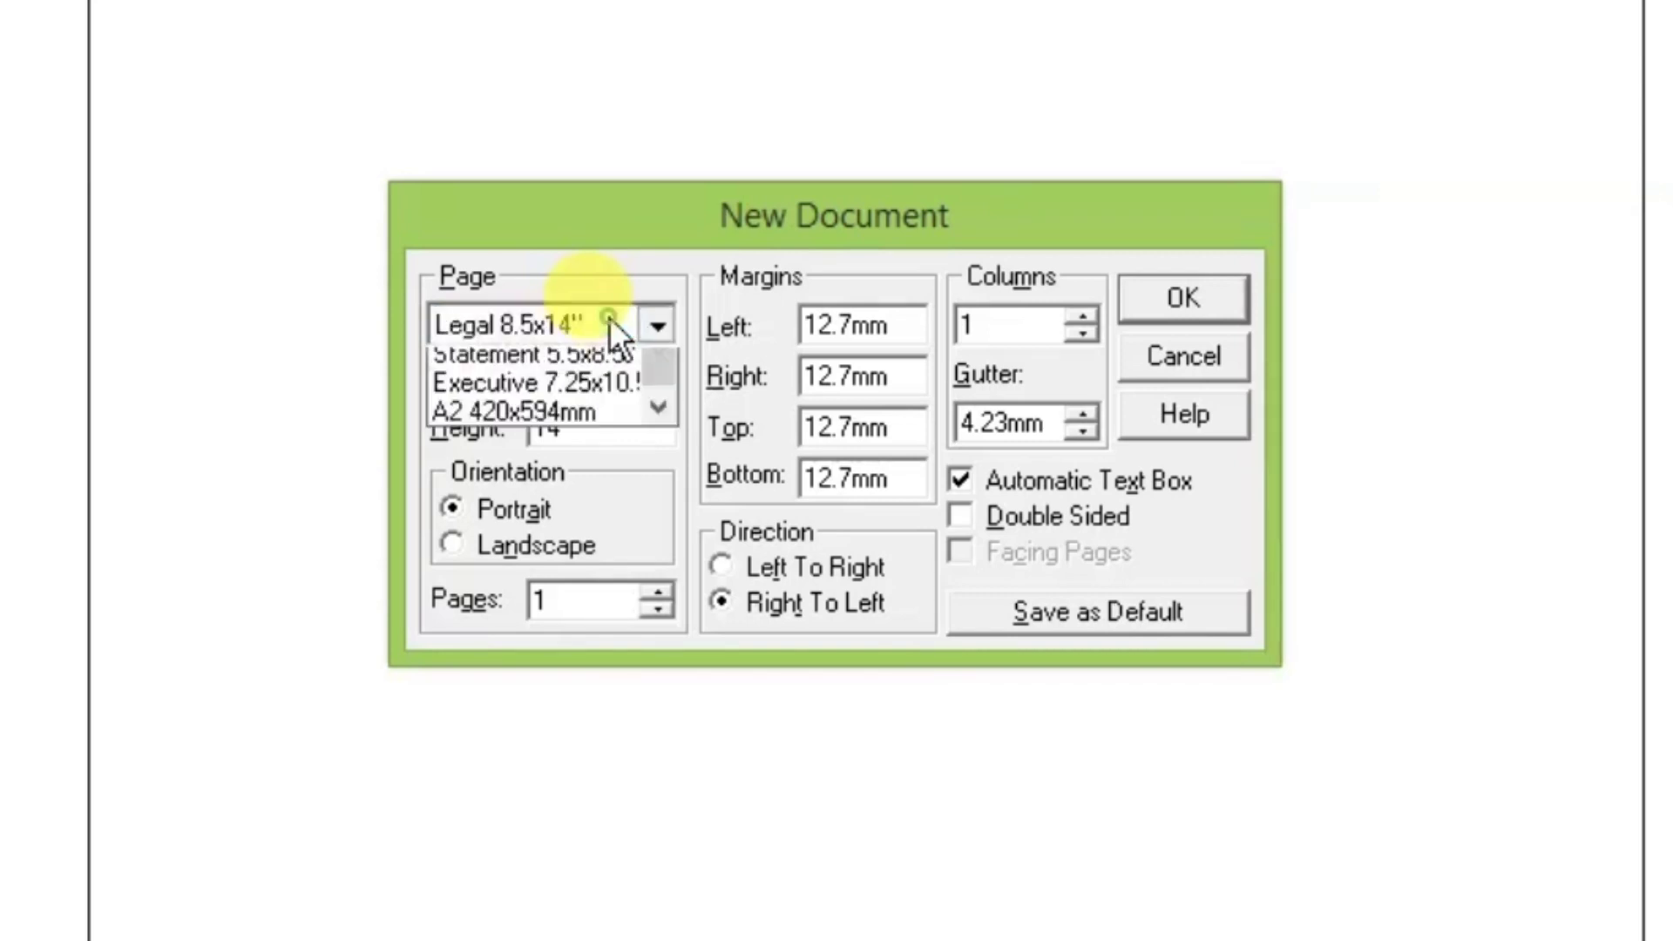
key("Down")
key("Down")
key("Down")
key("Down")
key("Down")
key("Down")
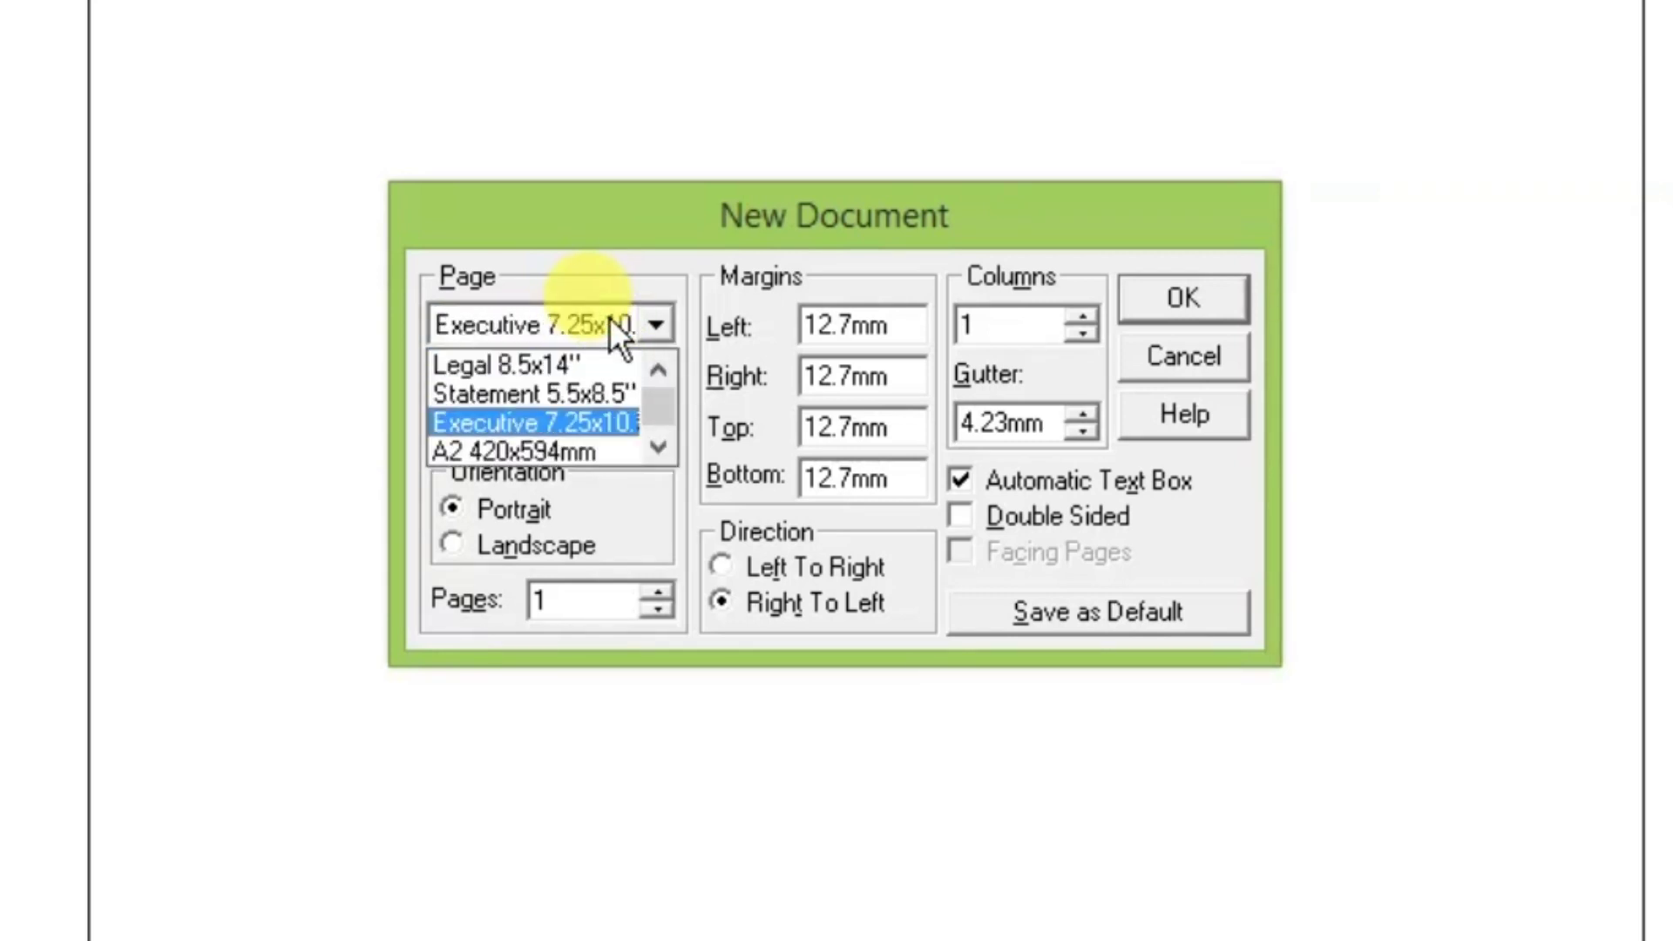
key("Up")
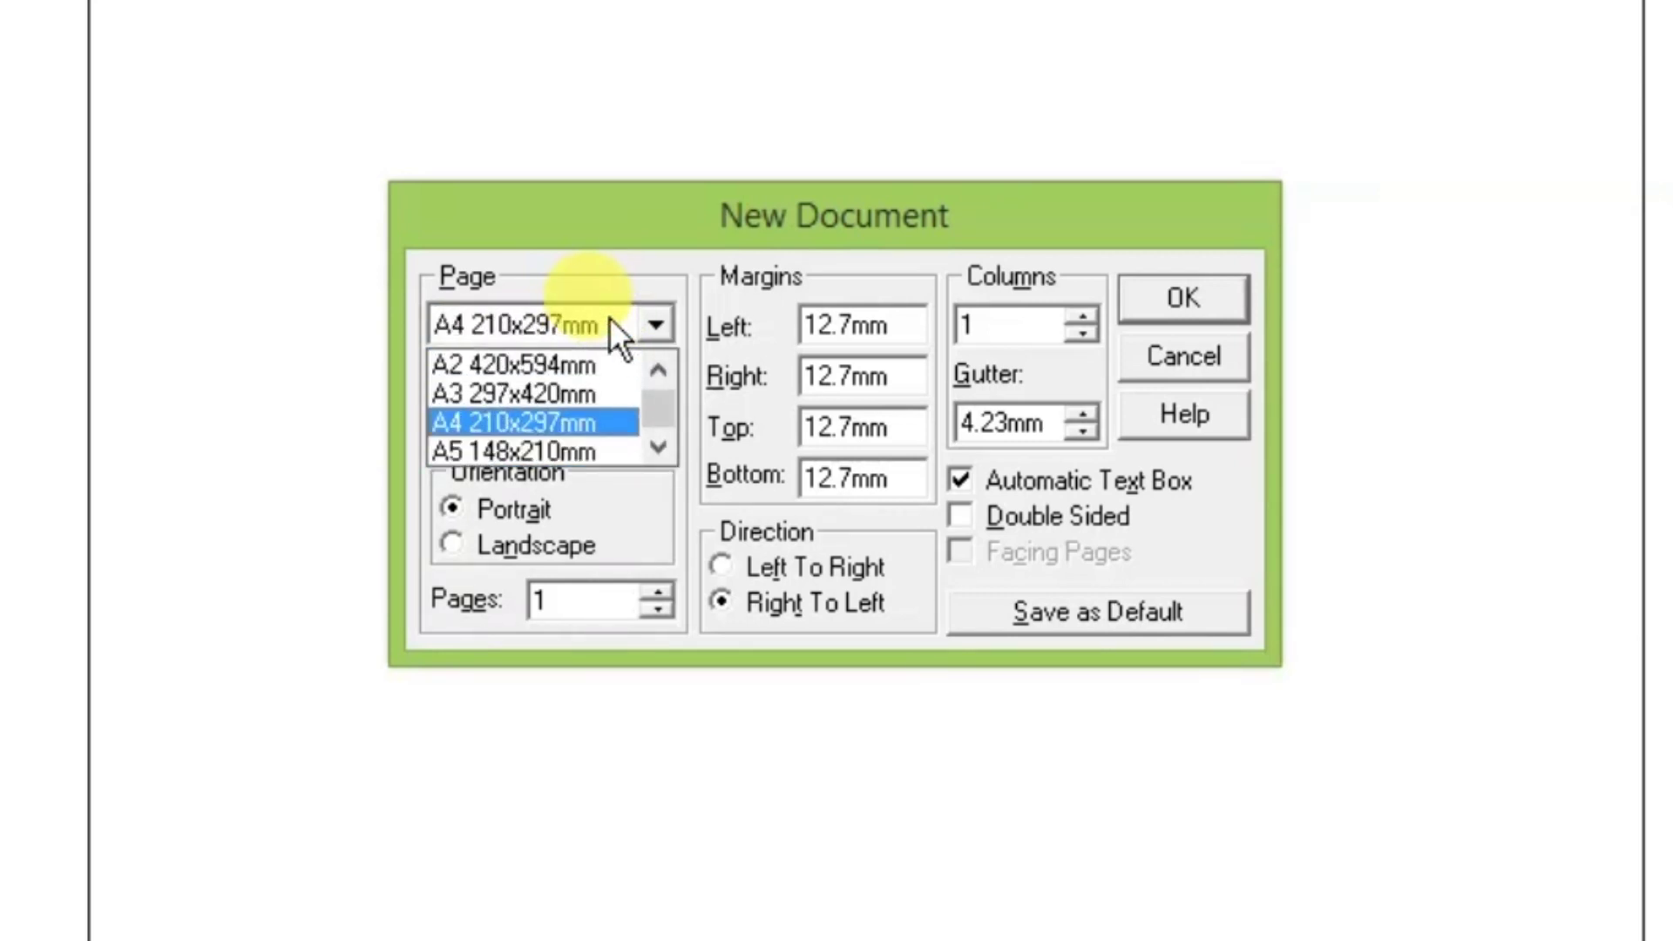
key("Return")
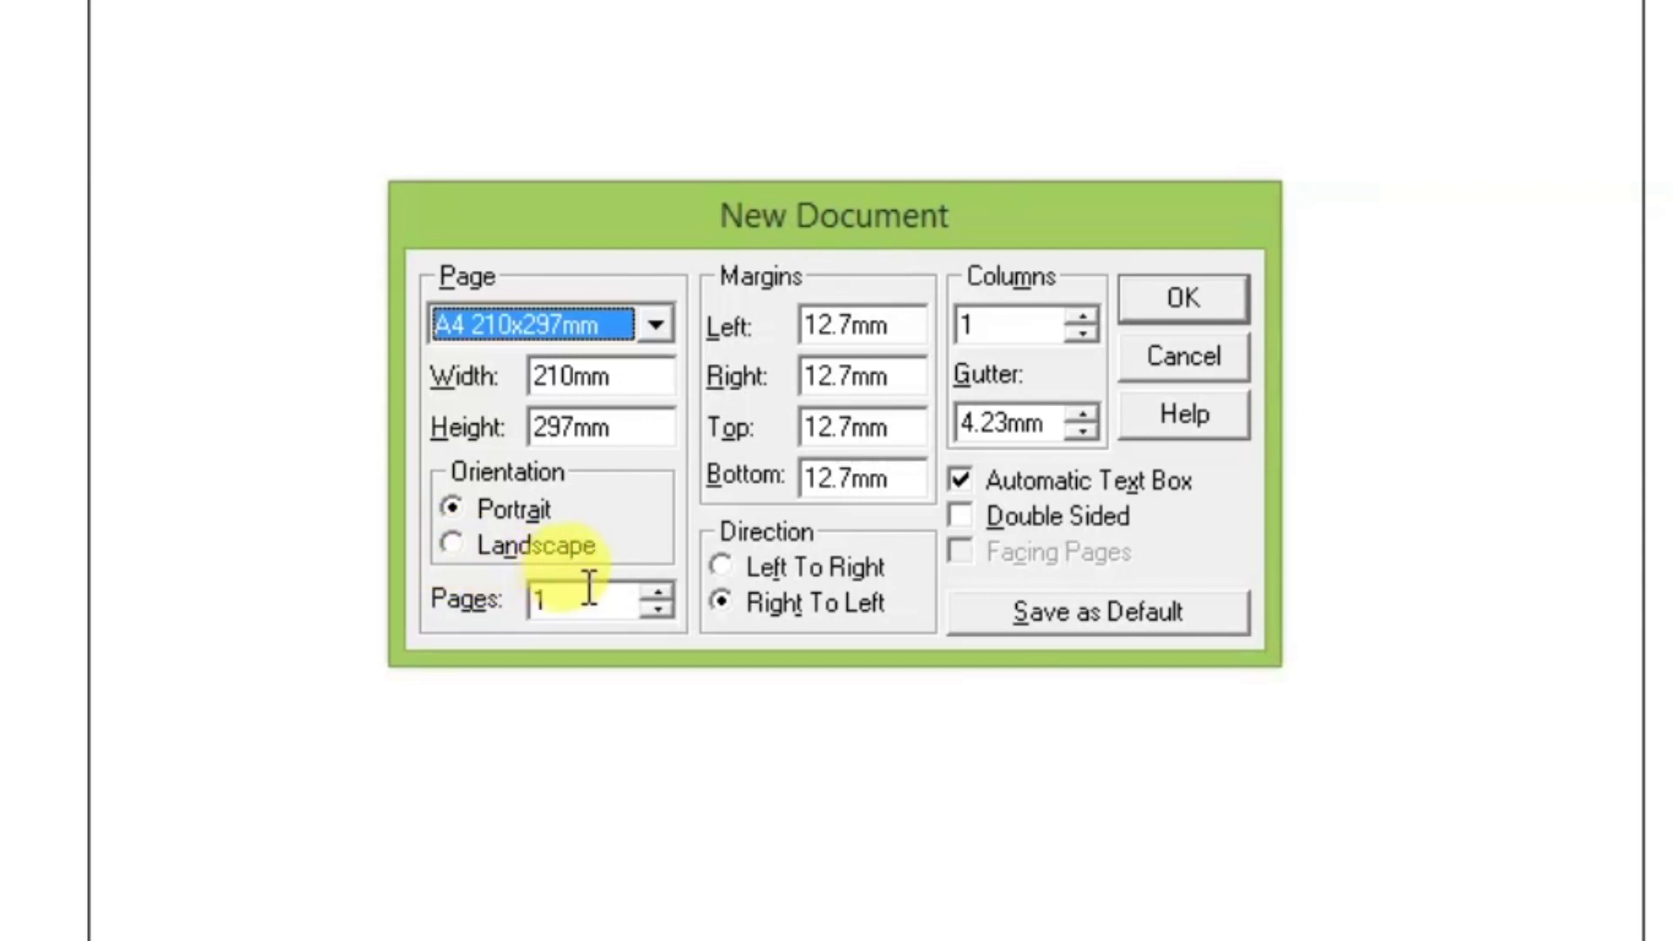
Increase the new document's number of pages to 7.
left_click(661, 590)
left_click(660, 591)
left_click(660, 591)
left_click(660, 592)
left_click(660, 591)
left_click(661, 591)
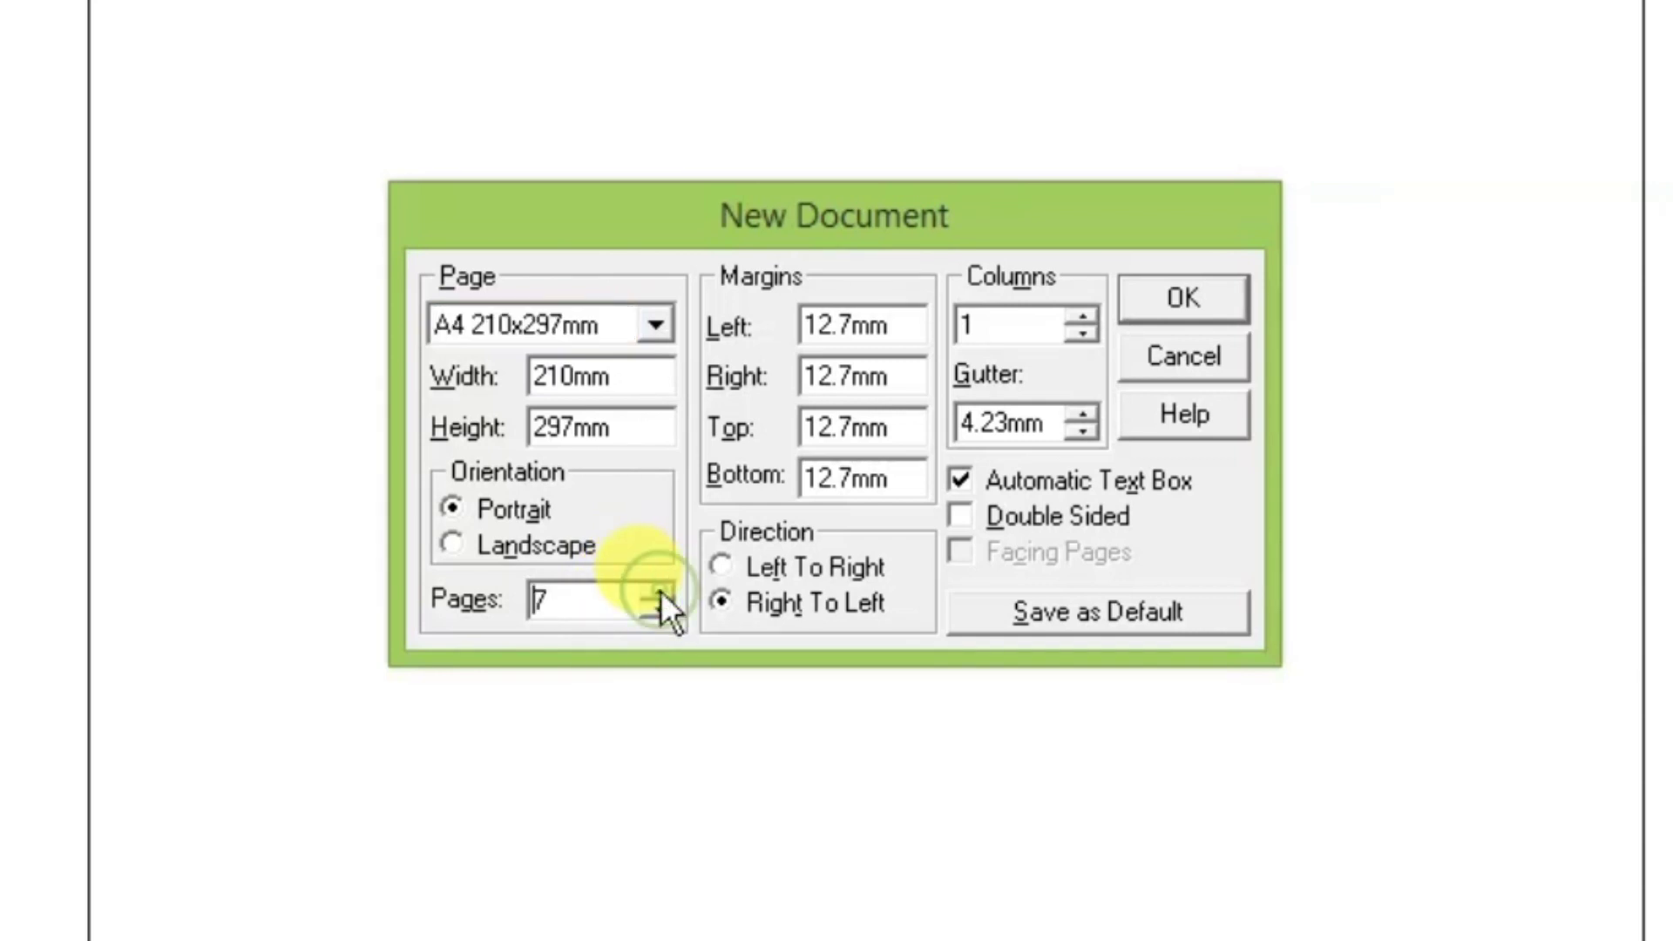
Reduce the number of pages to 1.
left_click(656, 617)
left_click(657, 617)
left_click(657, 617)
left_click(657, 617)
left_click(657, 618)
left_click(656, 617)
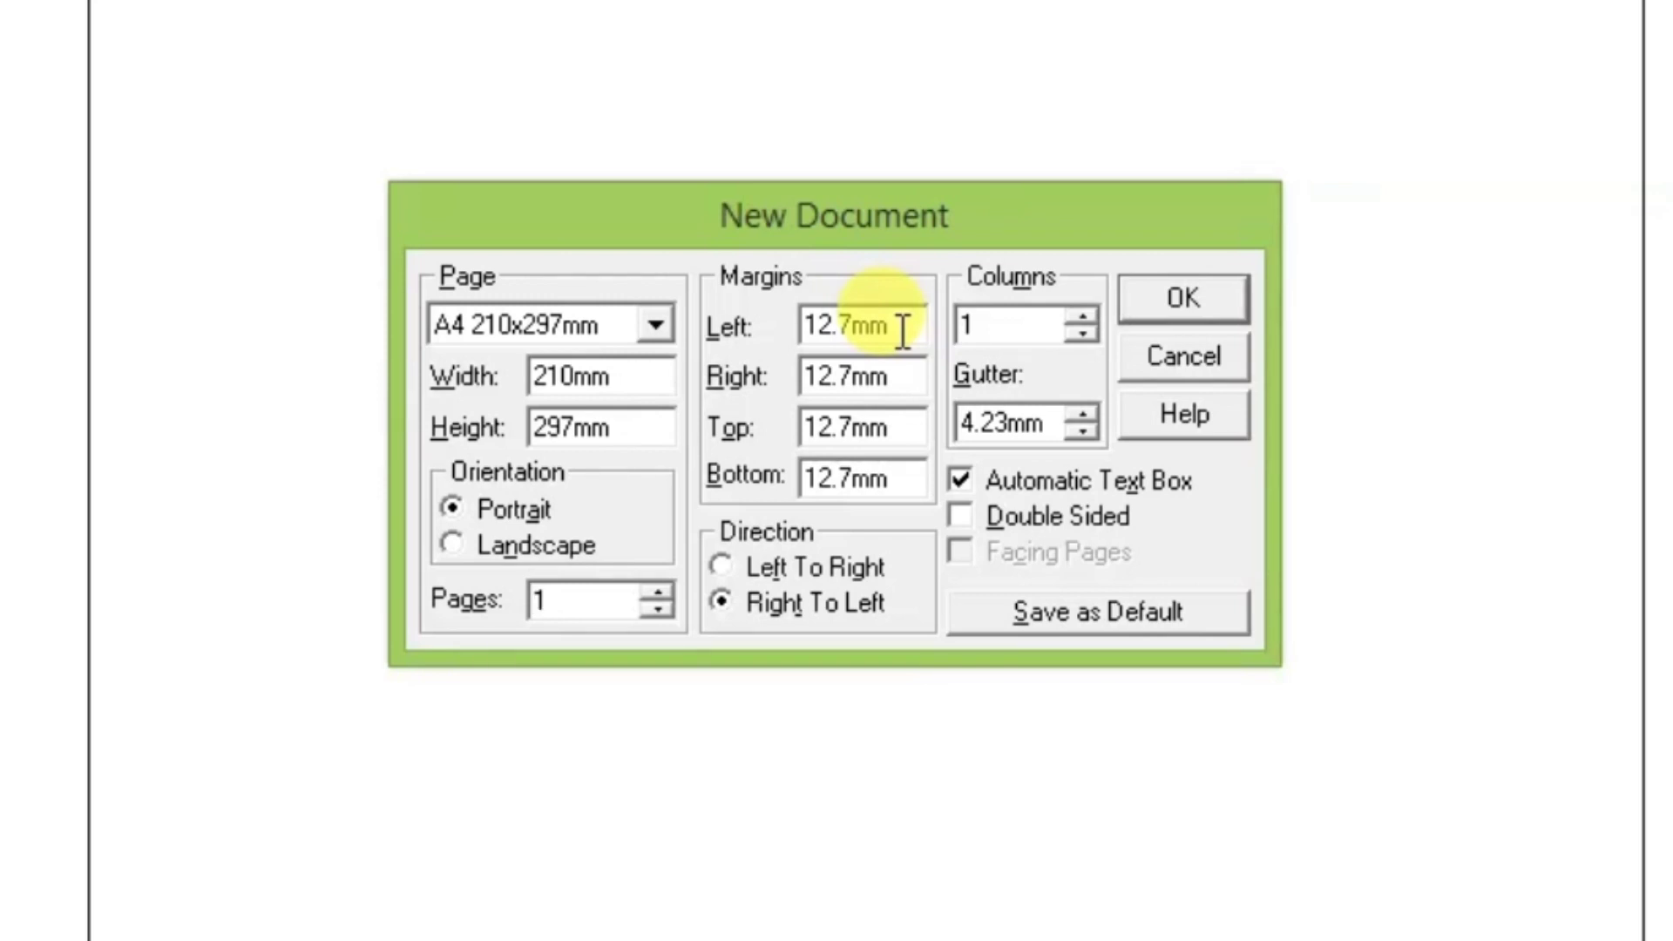
Set the left margin to 15 and create the document.
double_click(821, 328)
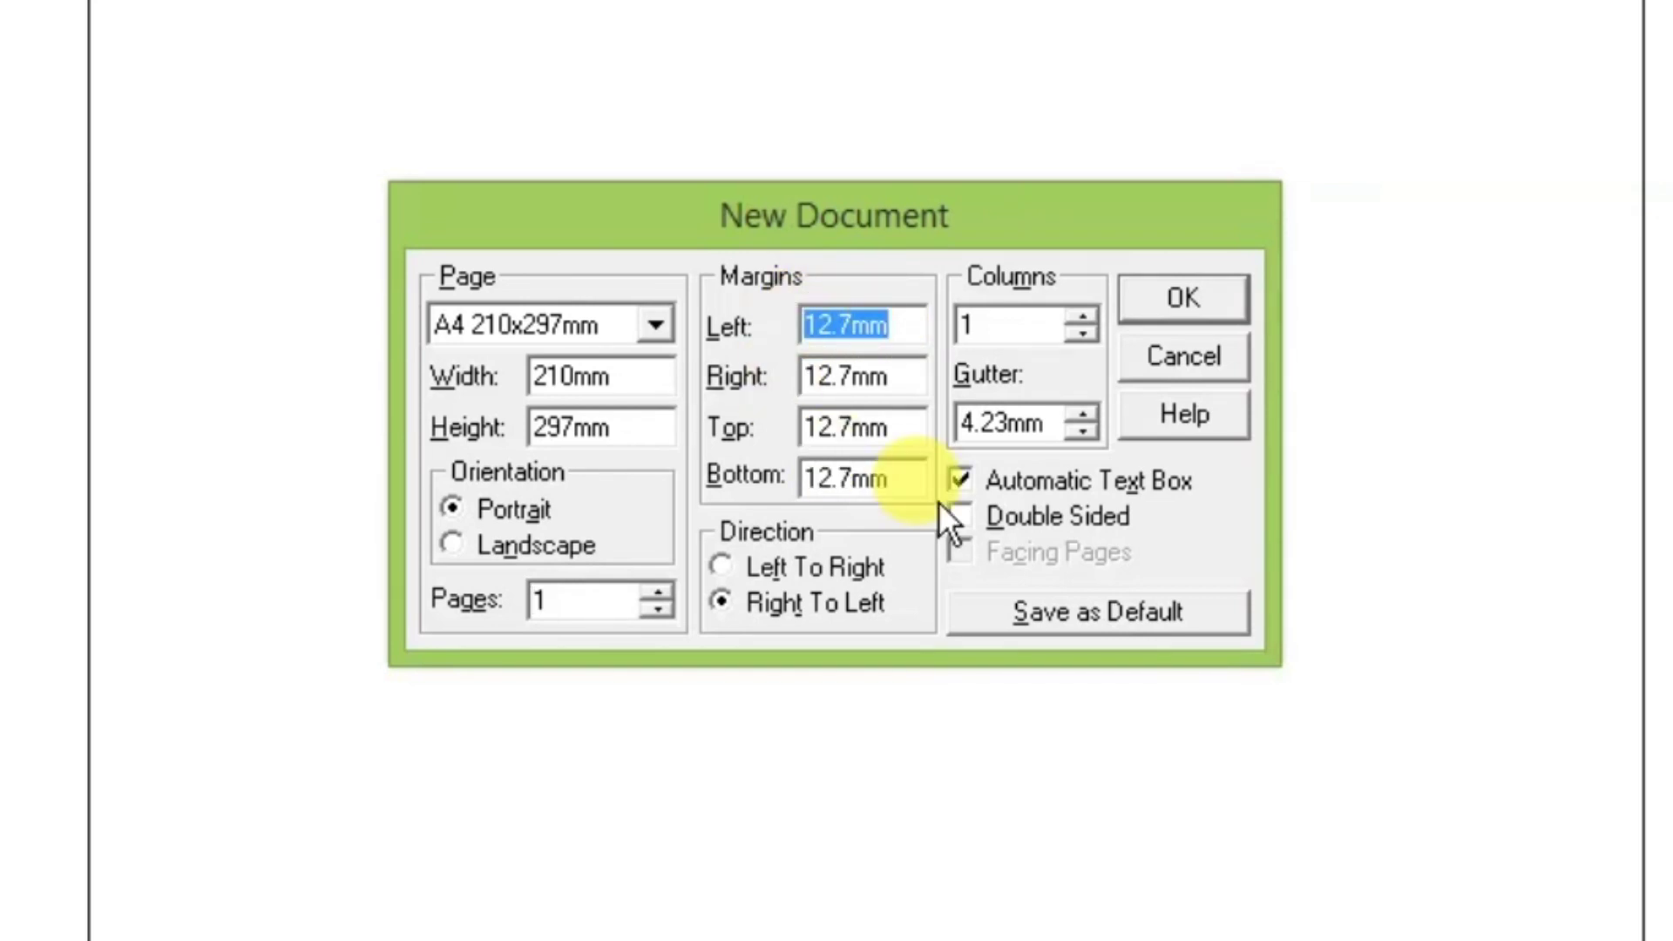
type("15")
key("Return")
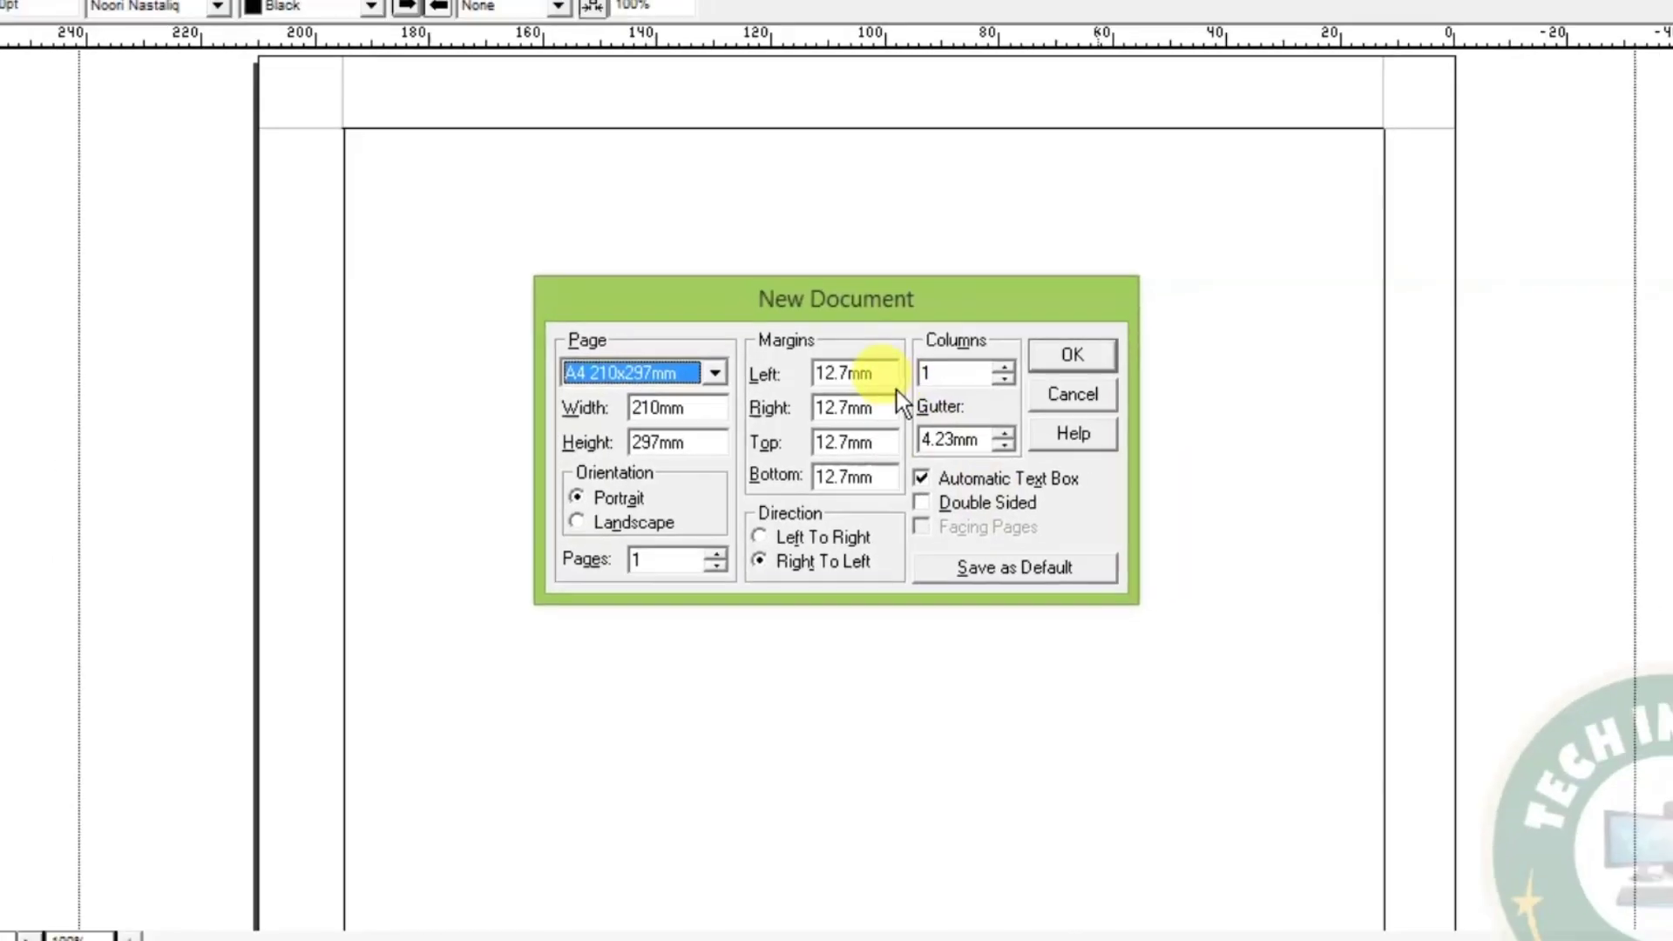
In the settings for another new document, set the margins to 15 left, 20 right, 15 top and 25 bottom.
double_click(858, 353)
type("15")
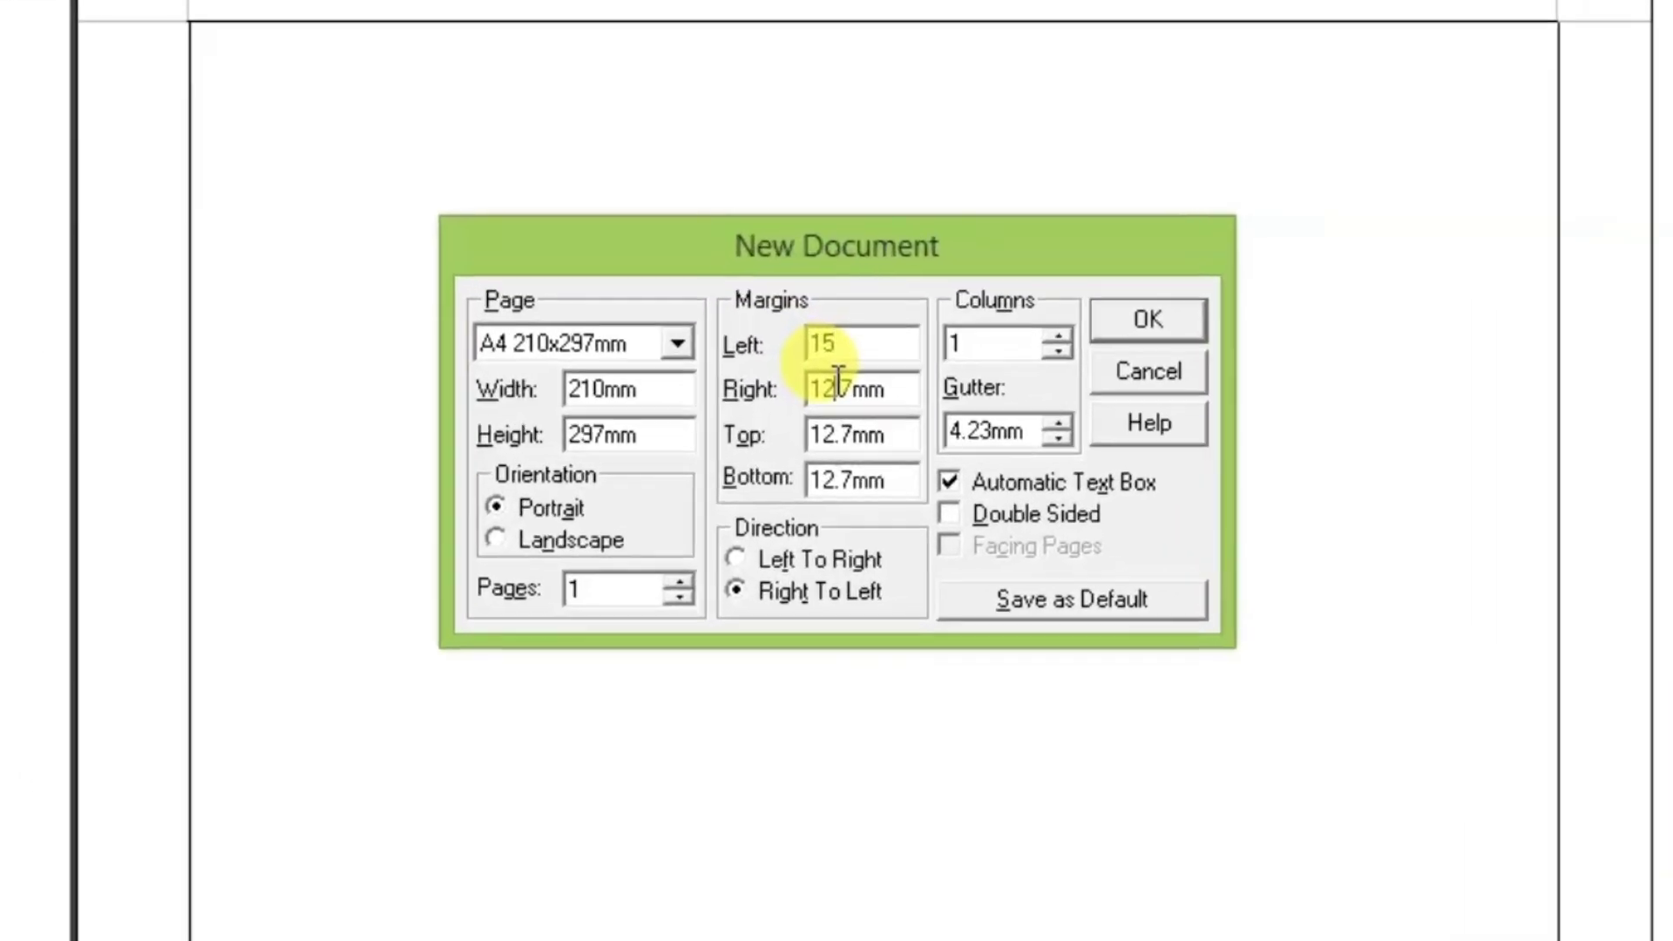
key("Tab")
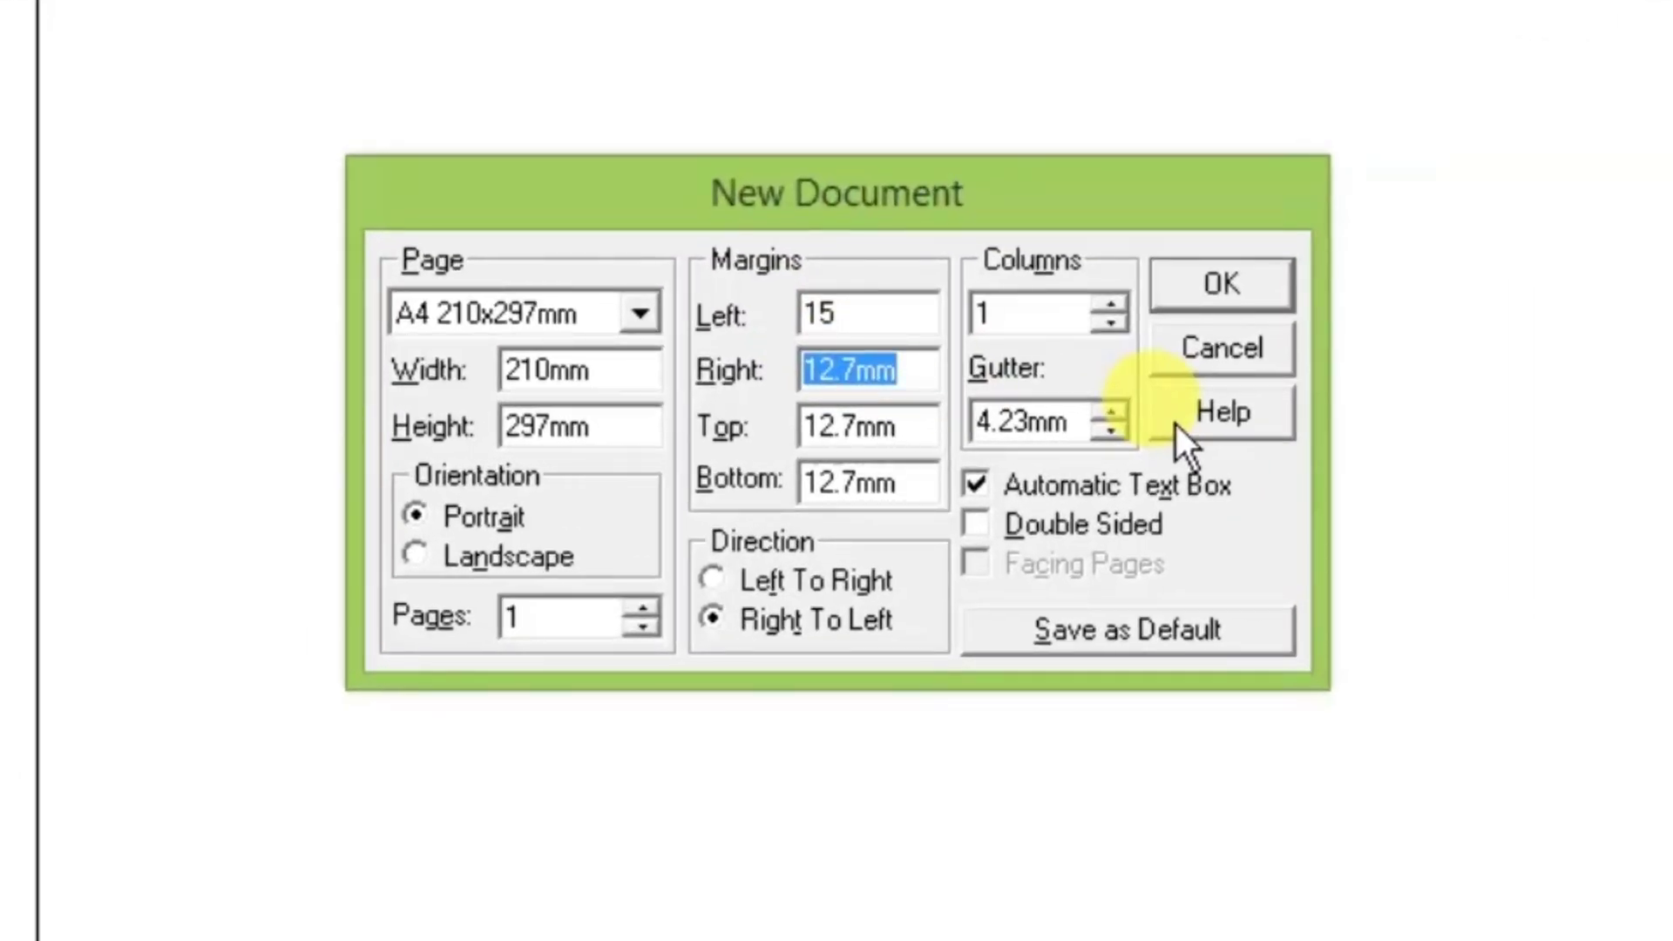
type("20")
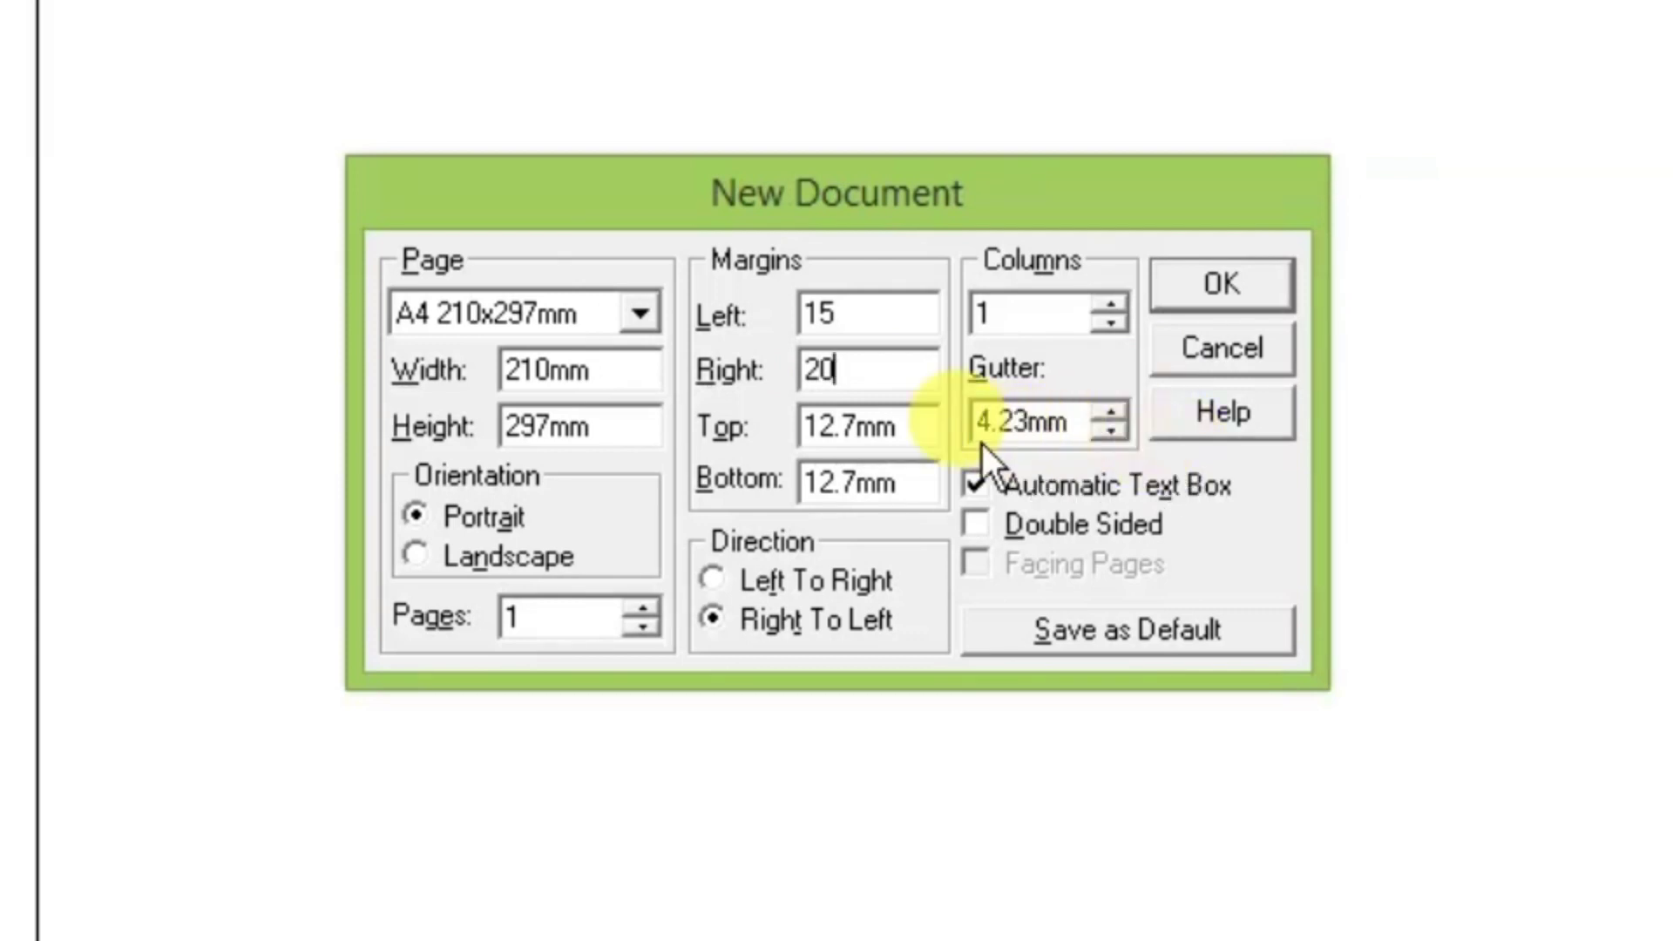
left_click(914, 431)
double_click(859, 438)
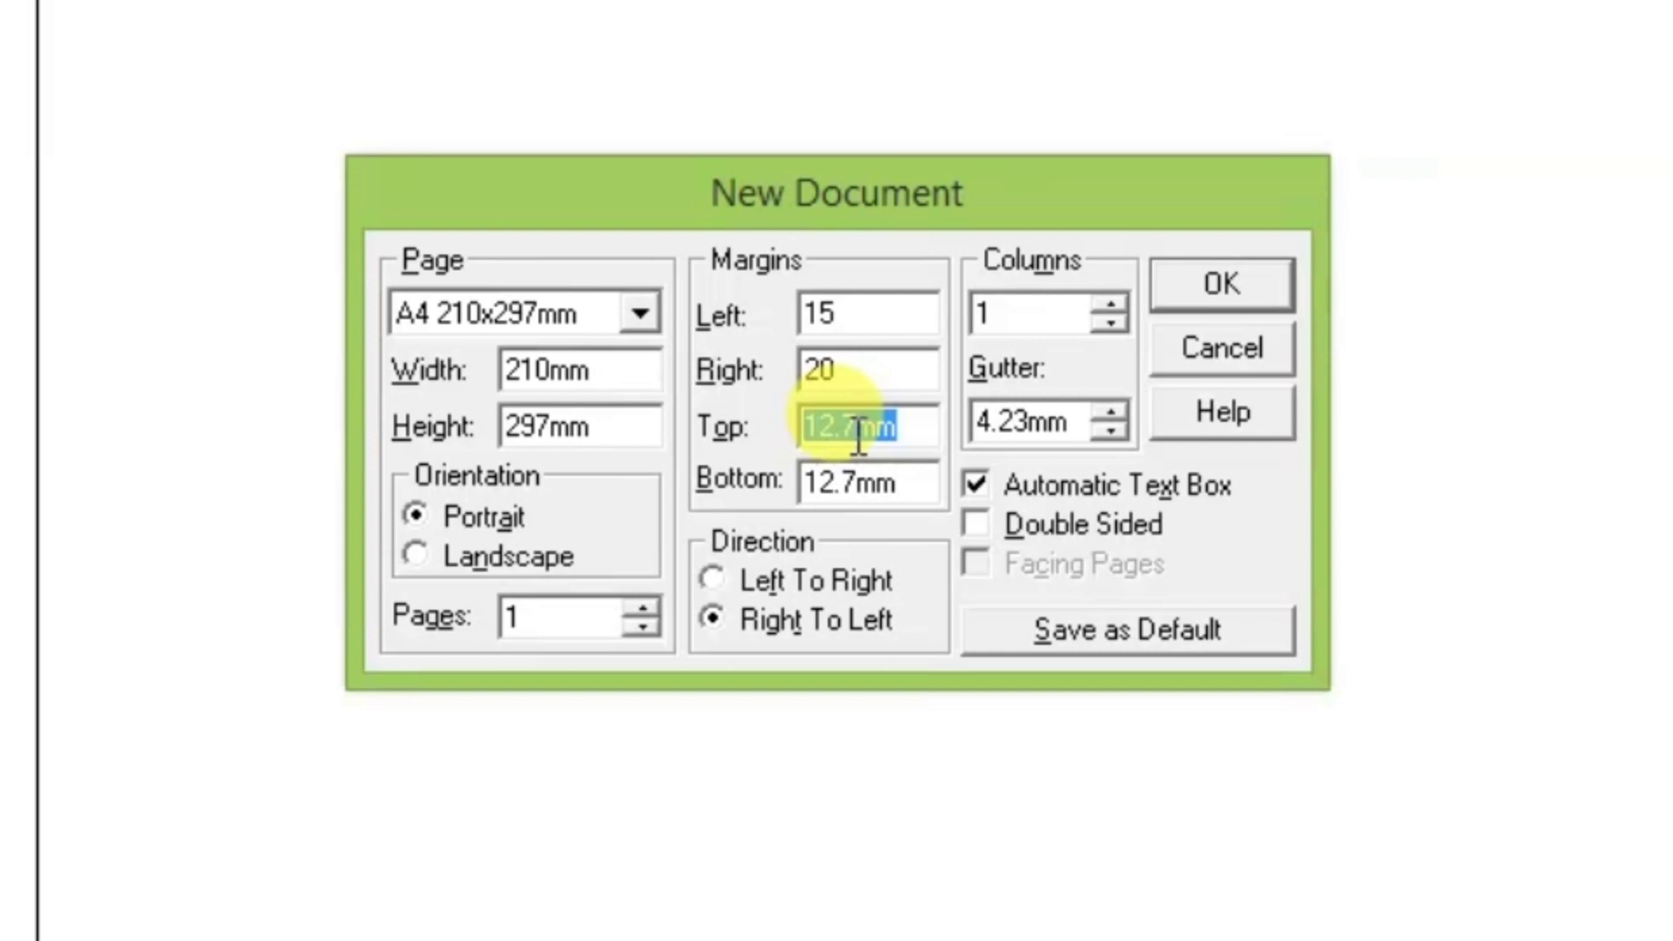
type("15")
double_click(823, 501)
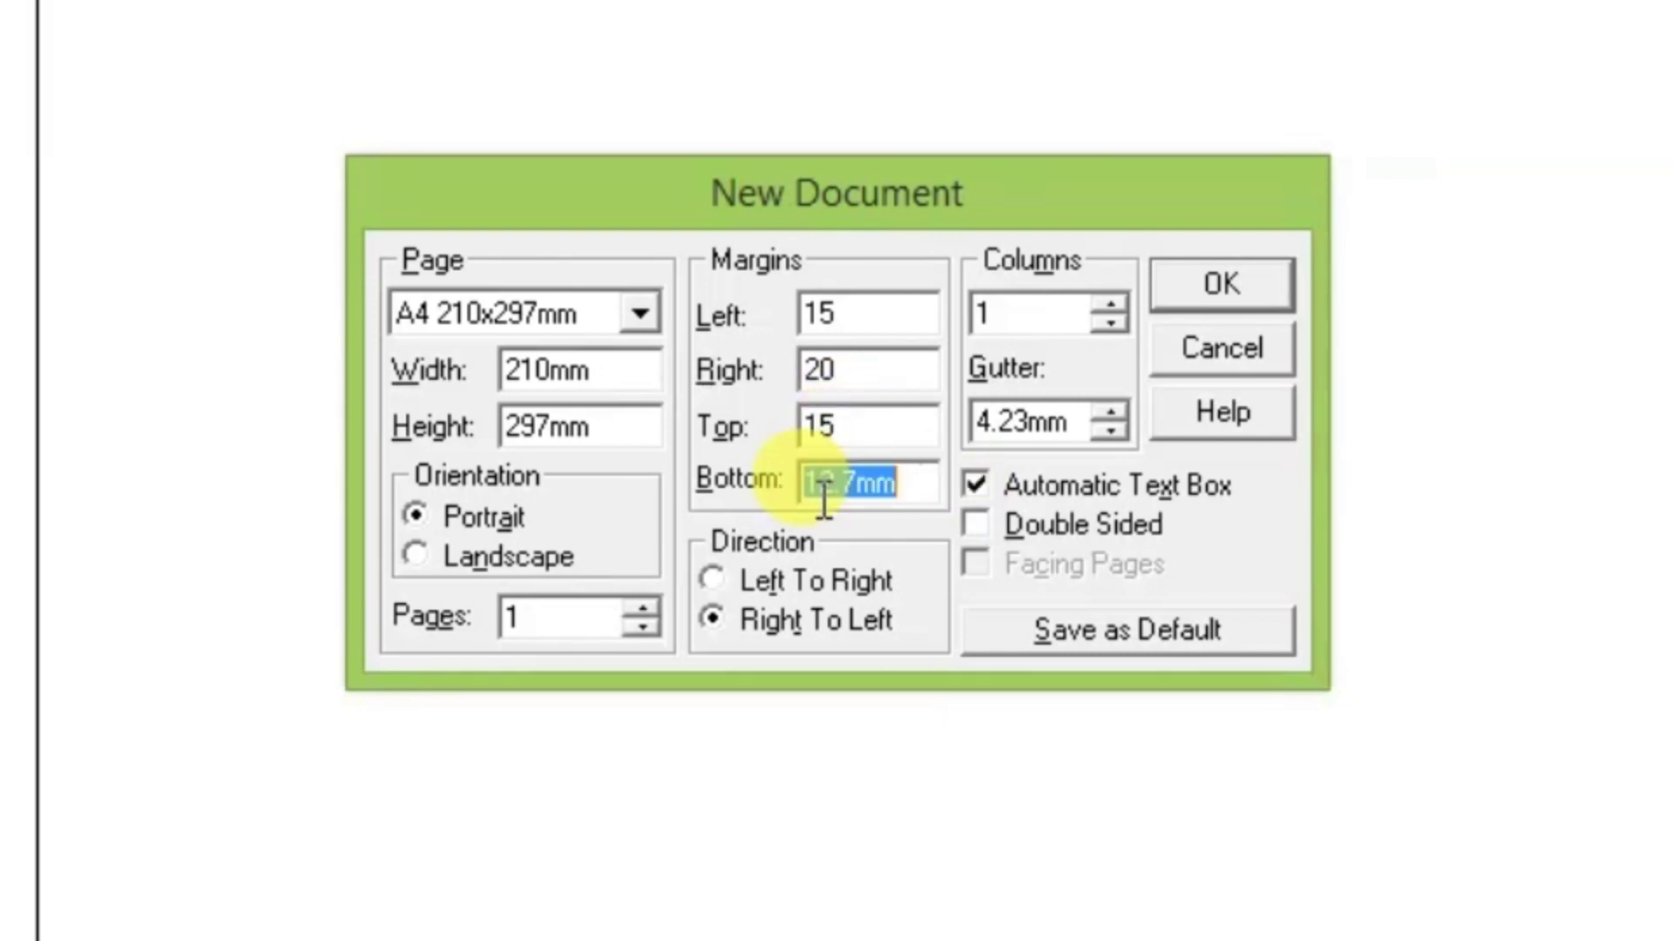
type("25")
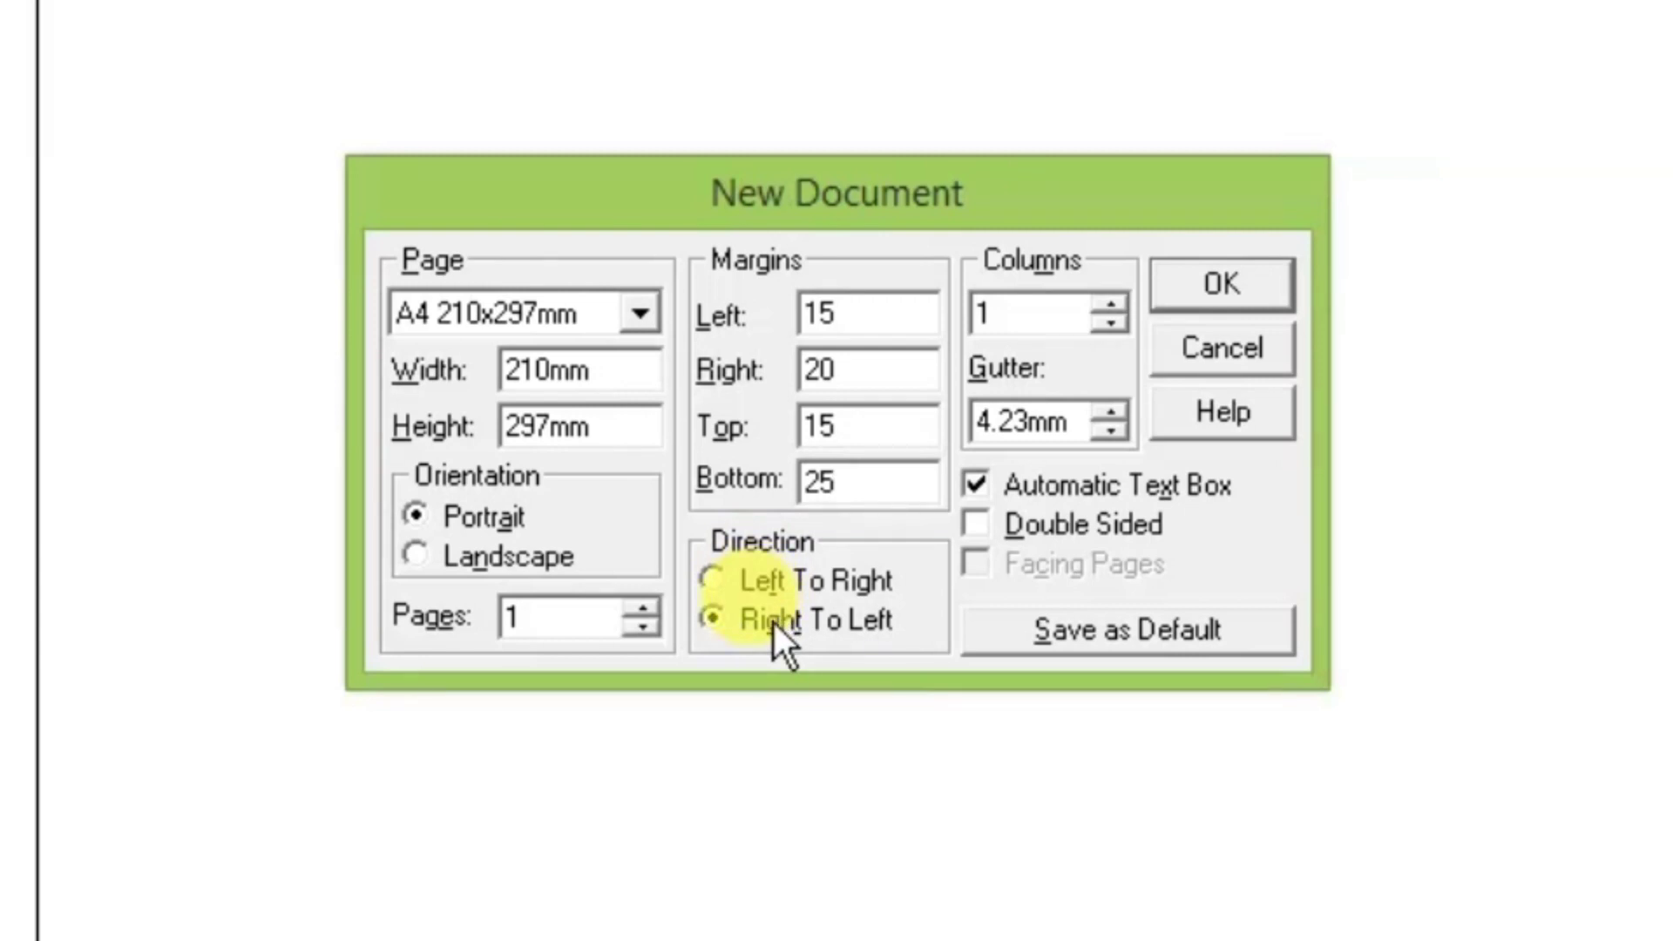
Try the Left To Right direction, return it to Right To Left, and set the number of columns to 3.
left_click(725, 582)
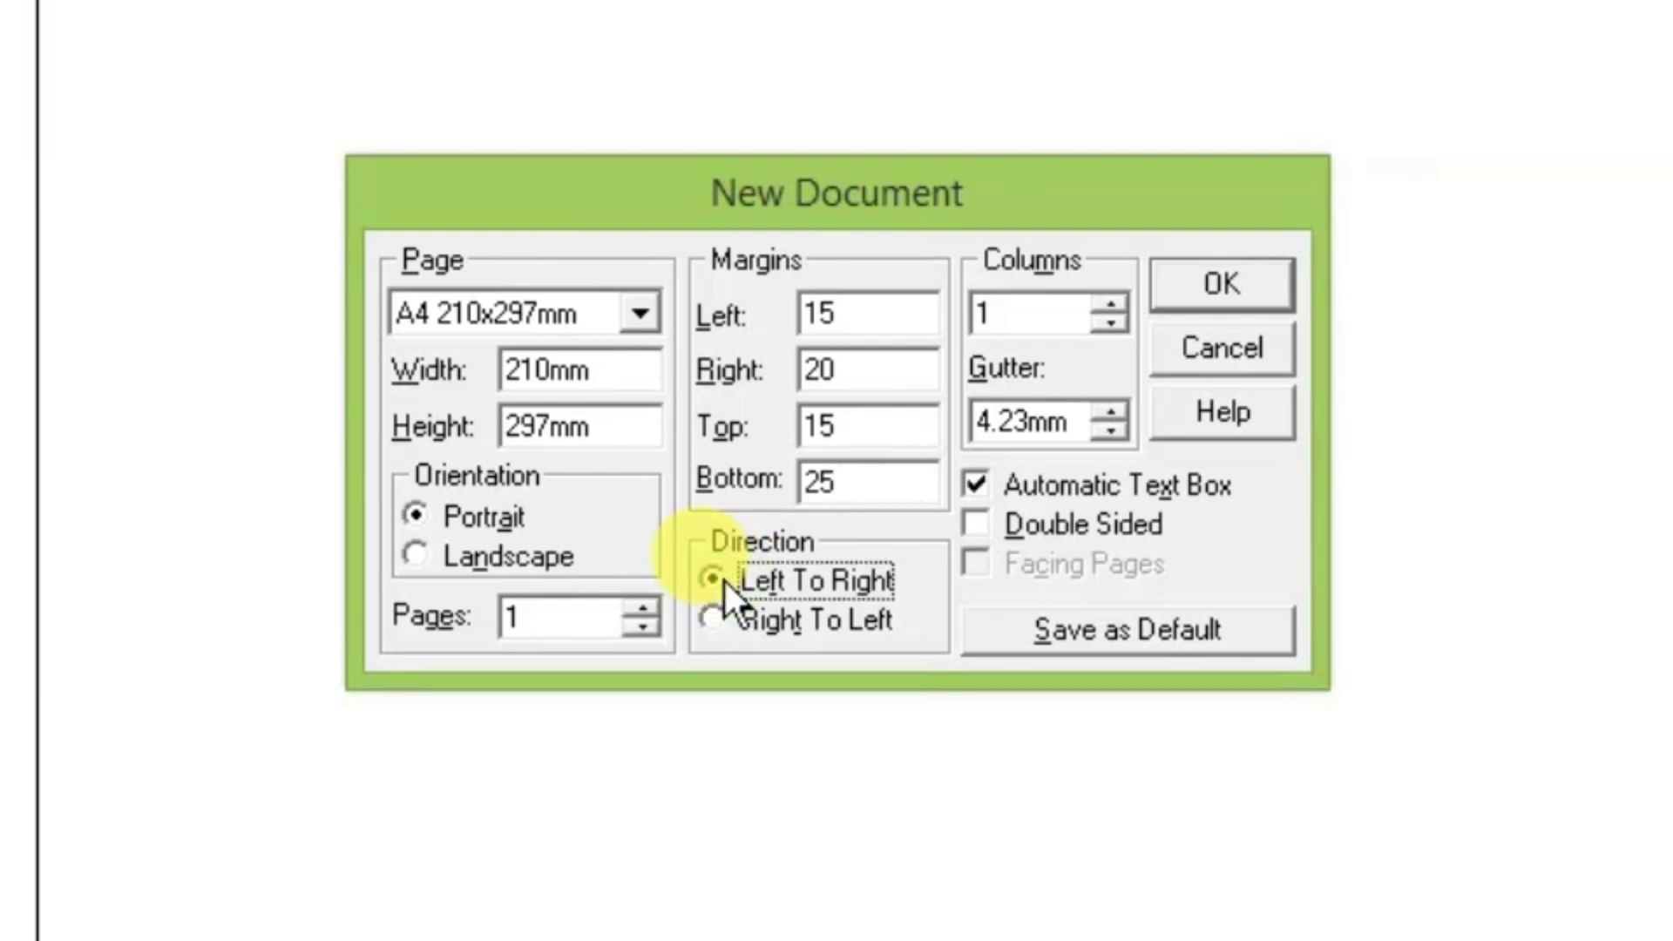
left_click(725, 616)
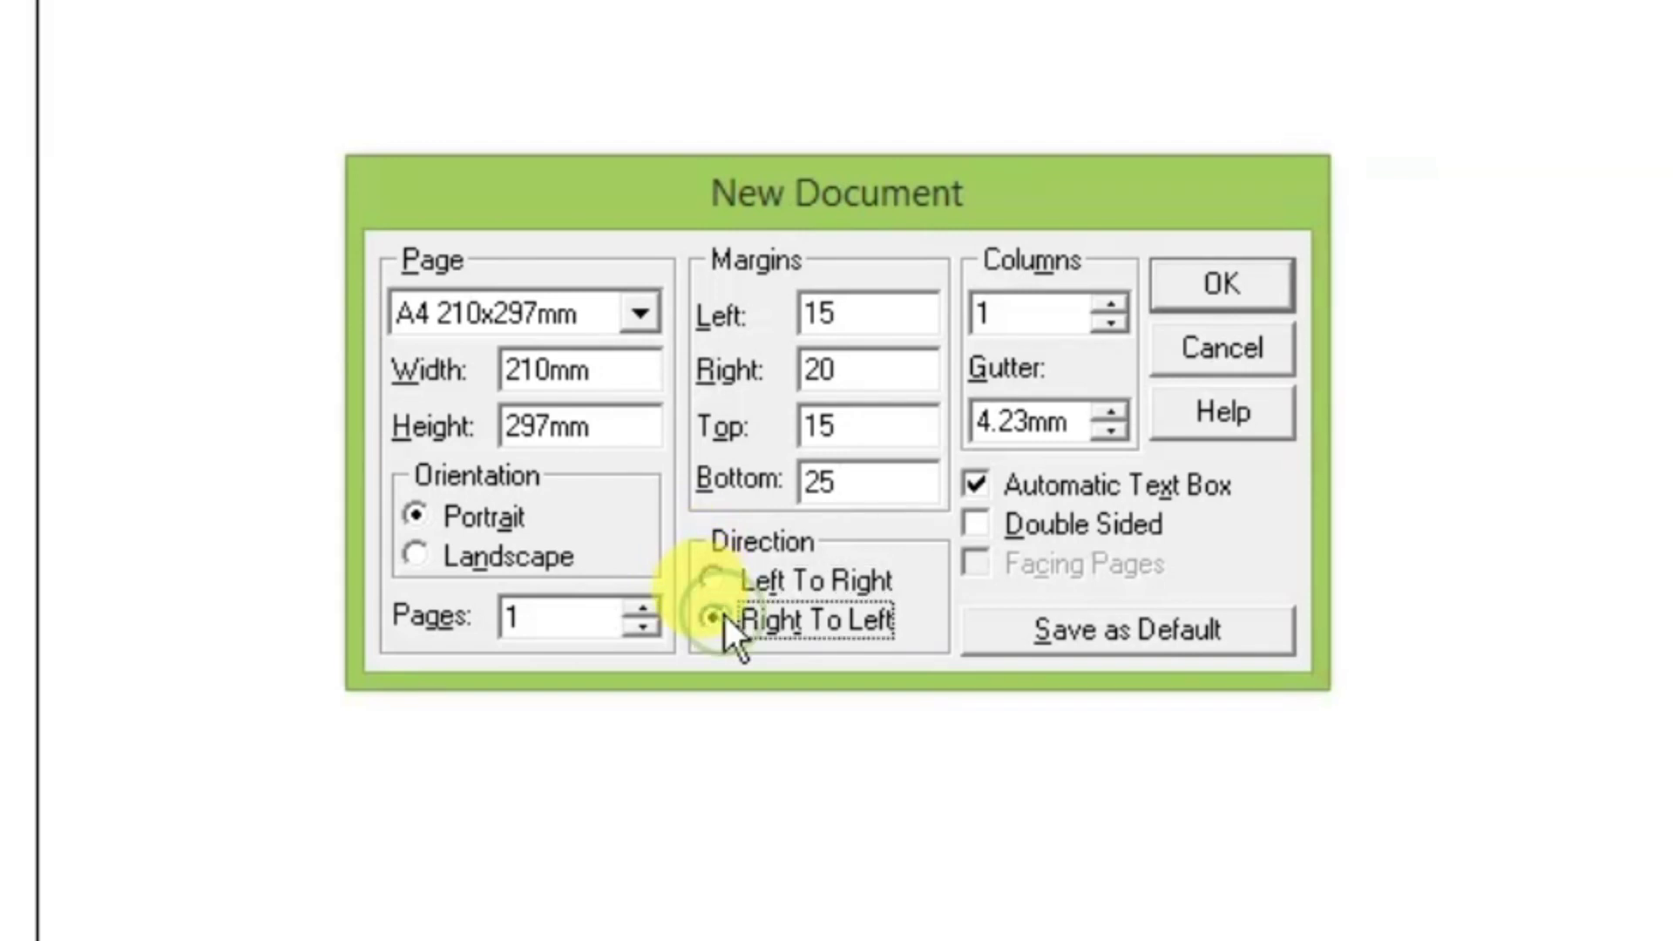
left_click(1034, 314)
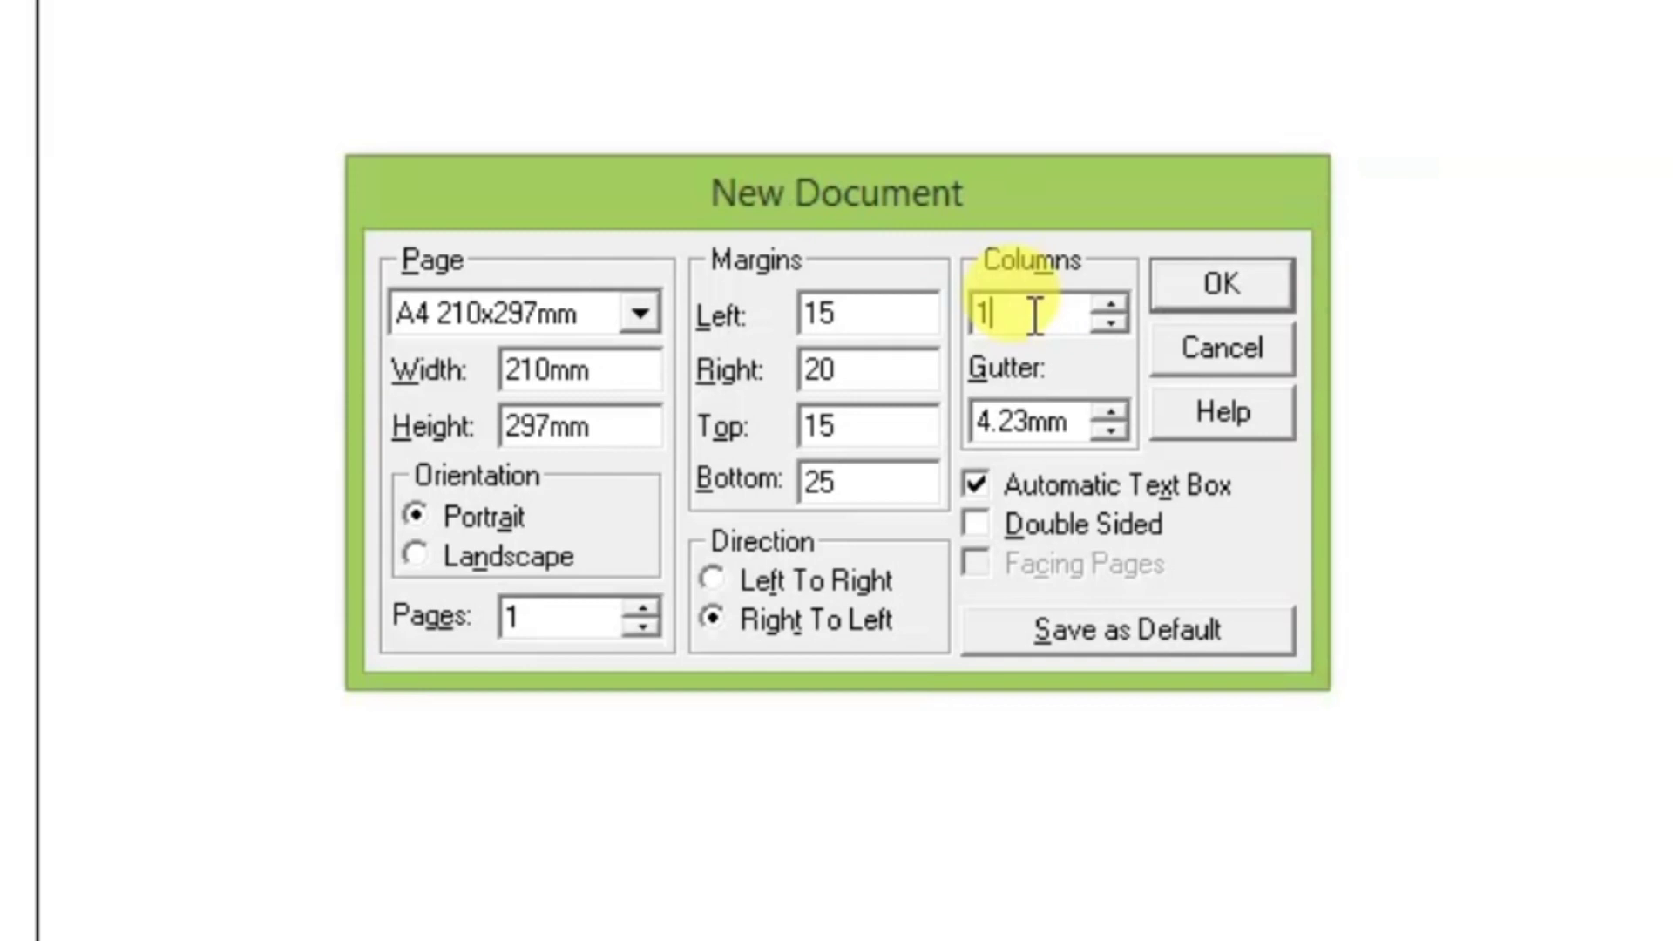
left_click(1105, 302)
left_click(1104, 303)
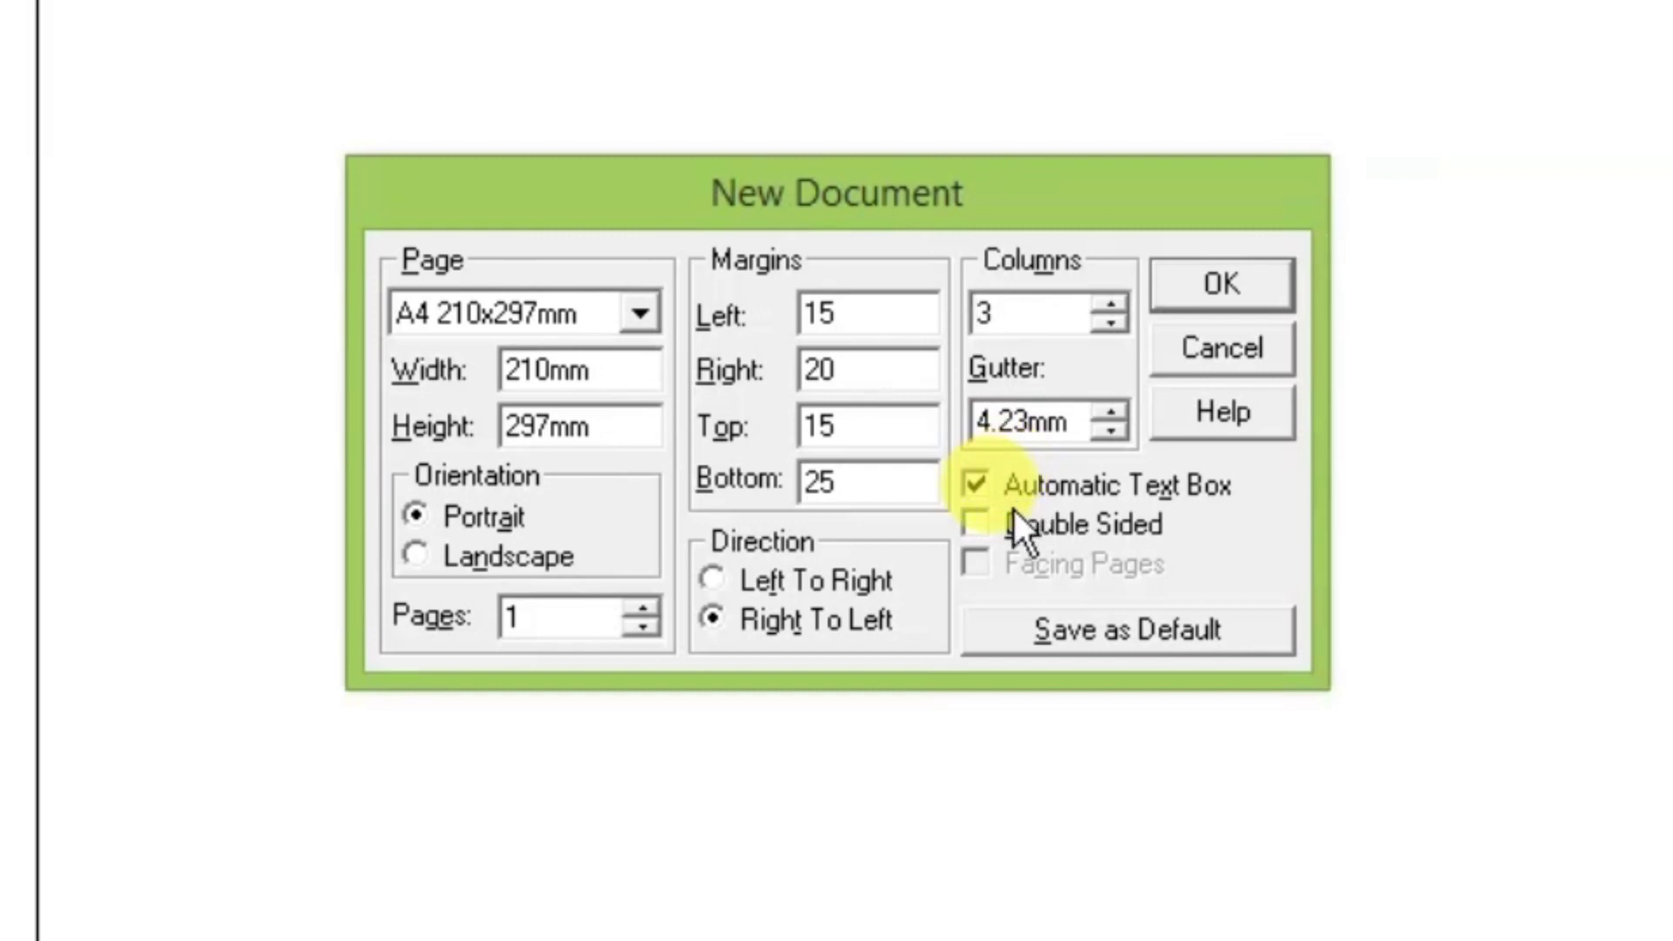
Turn the Double Sided option on and off again, and create the document.
left_click(990, 528)
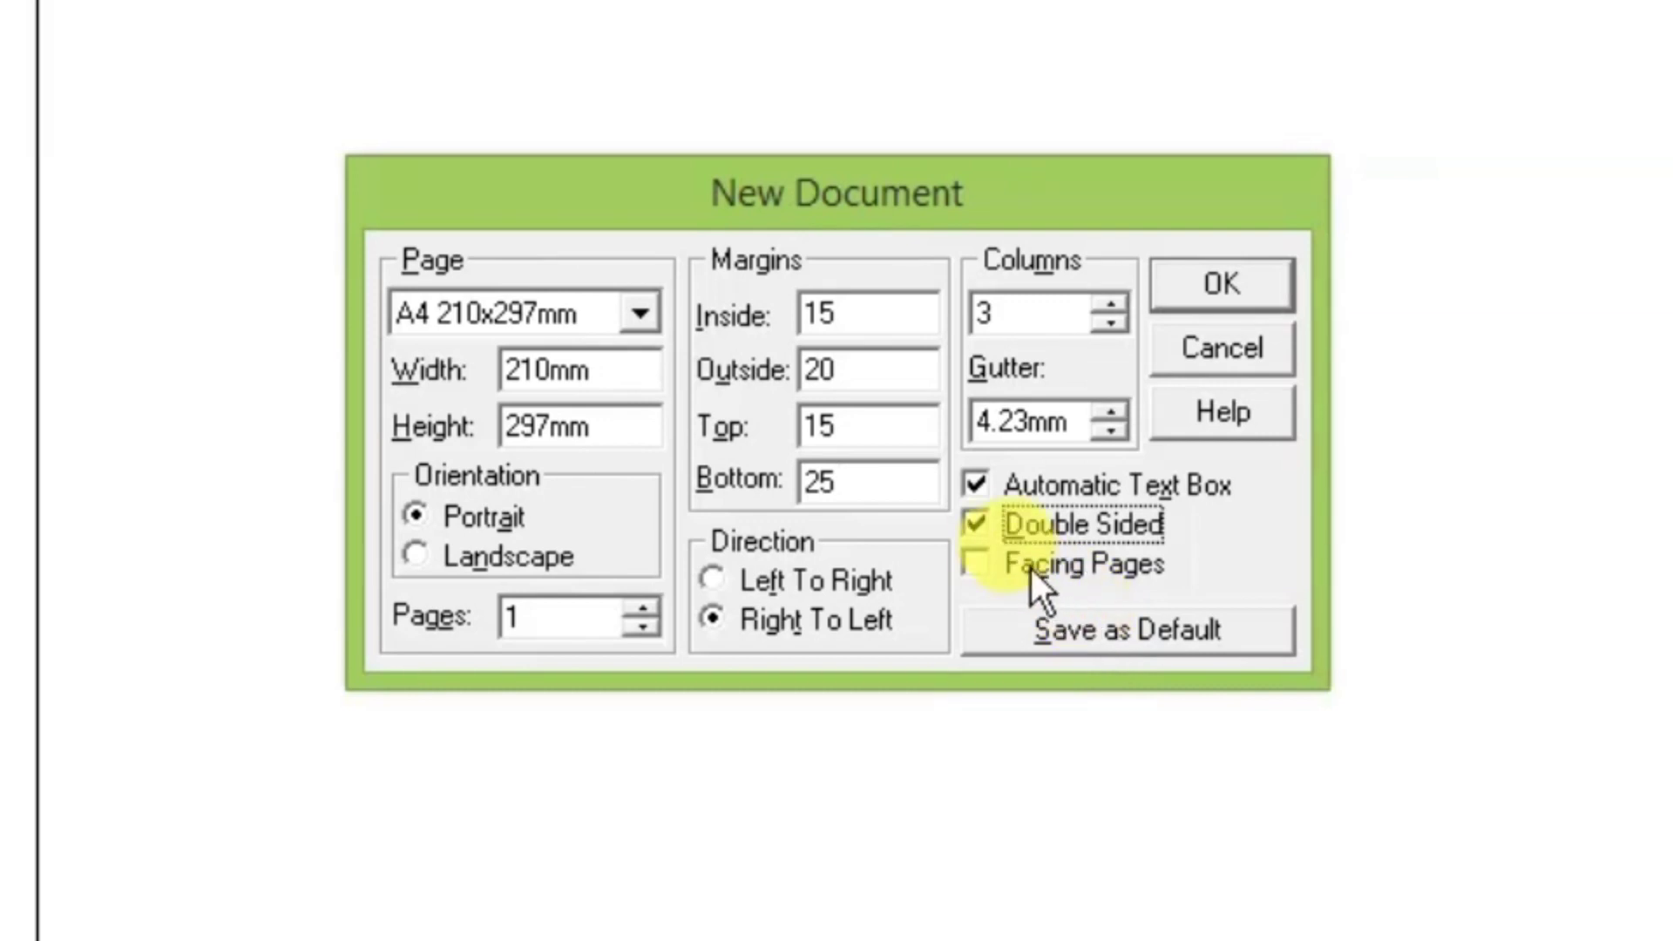
left_click(979, 529)
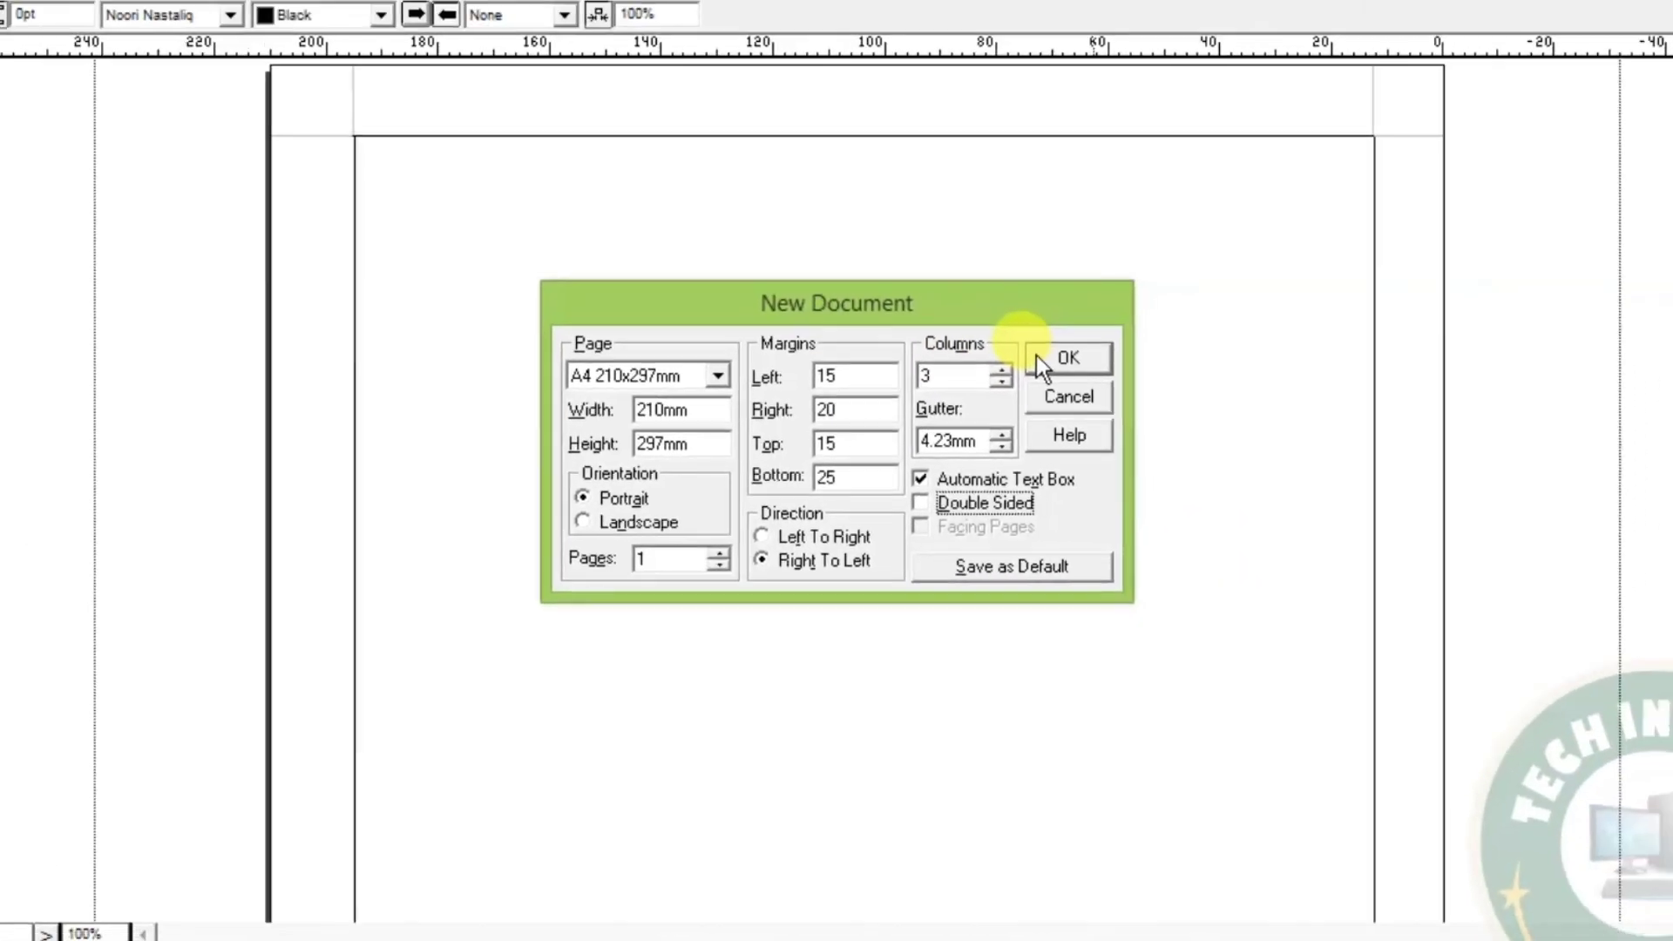
left_click(1047, 360)
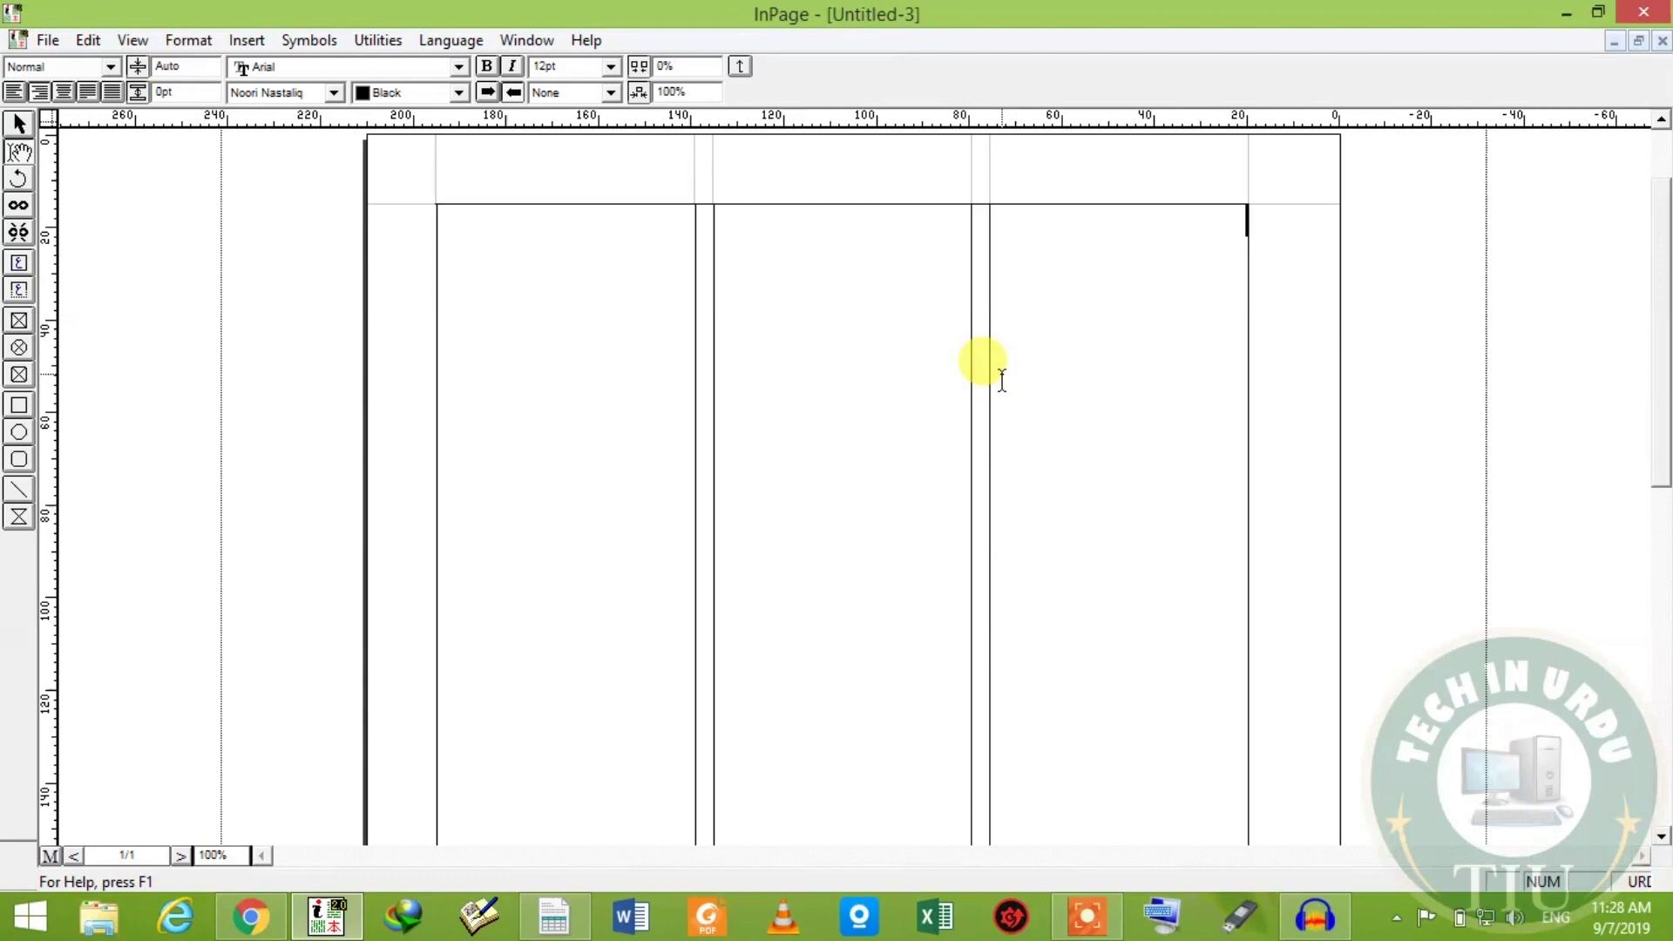
Set the document's zoom level to 50%.
double_click(211, 853)
type("50")
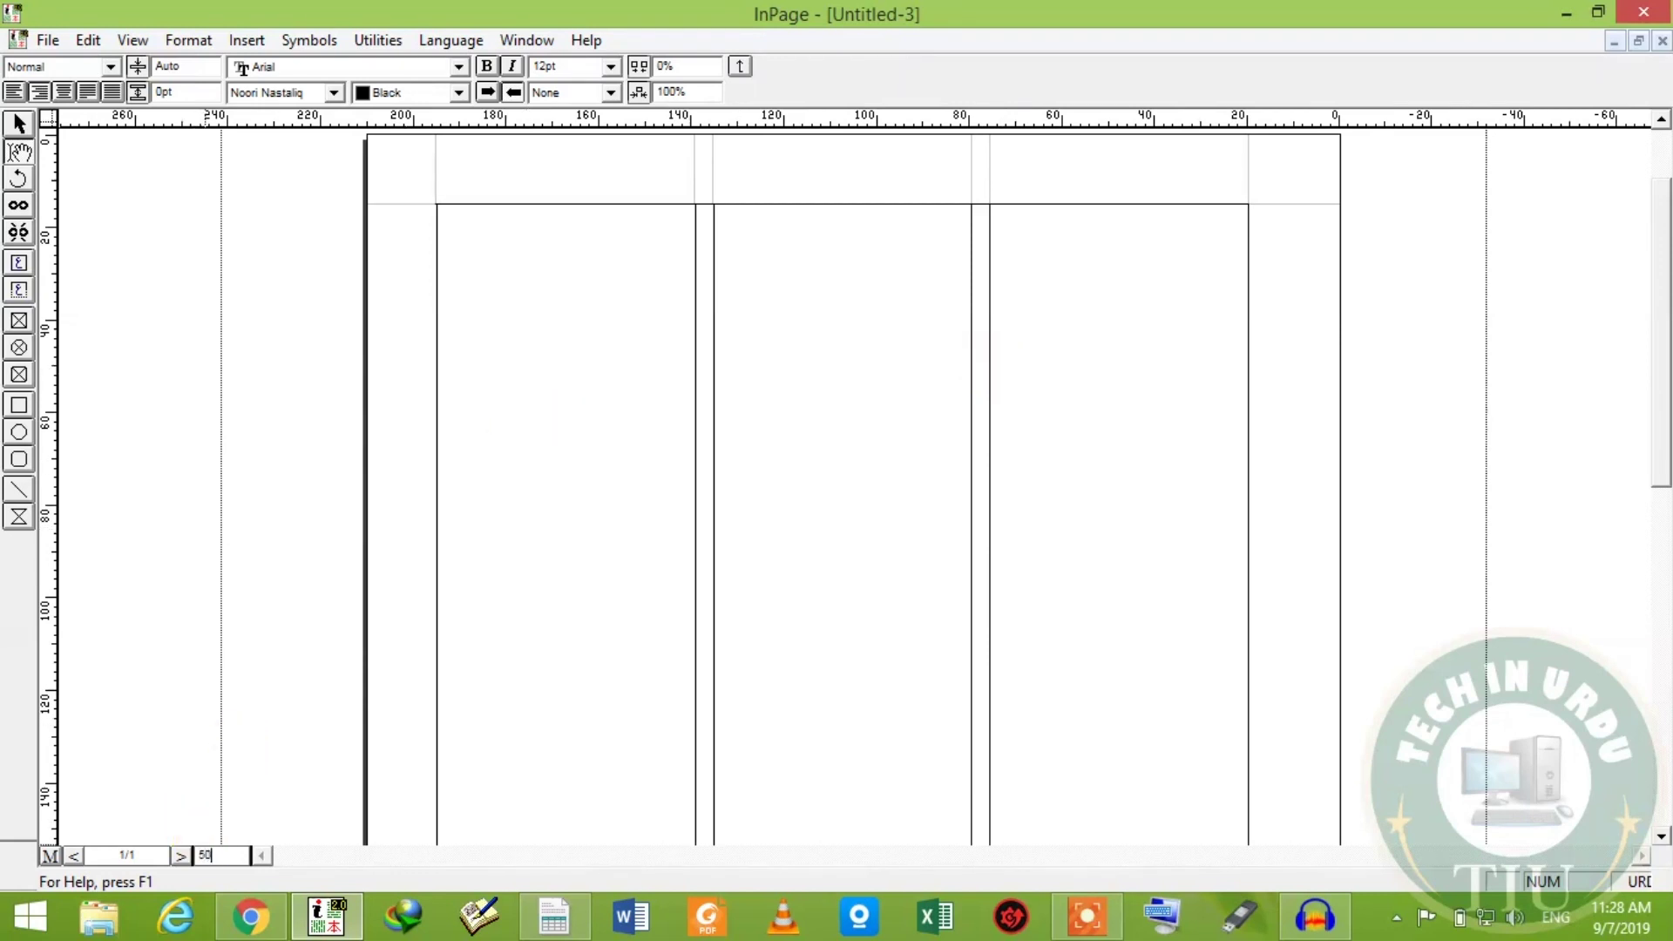
key("Return")
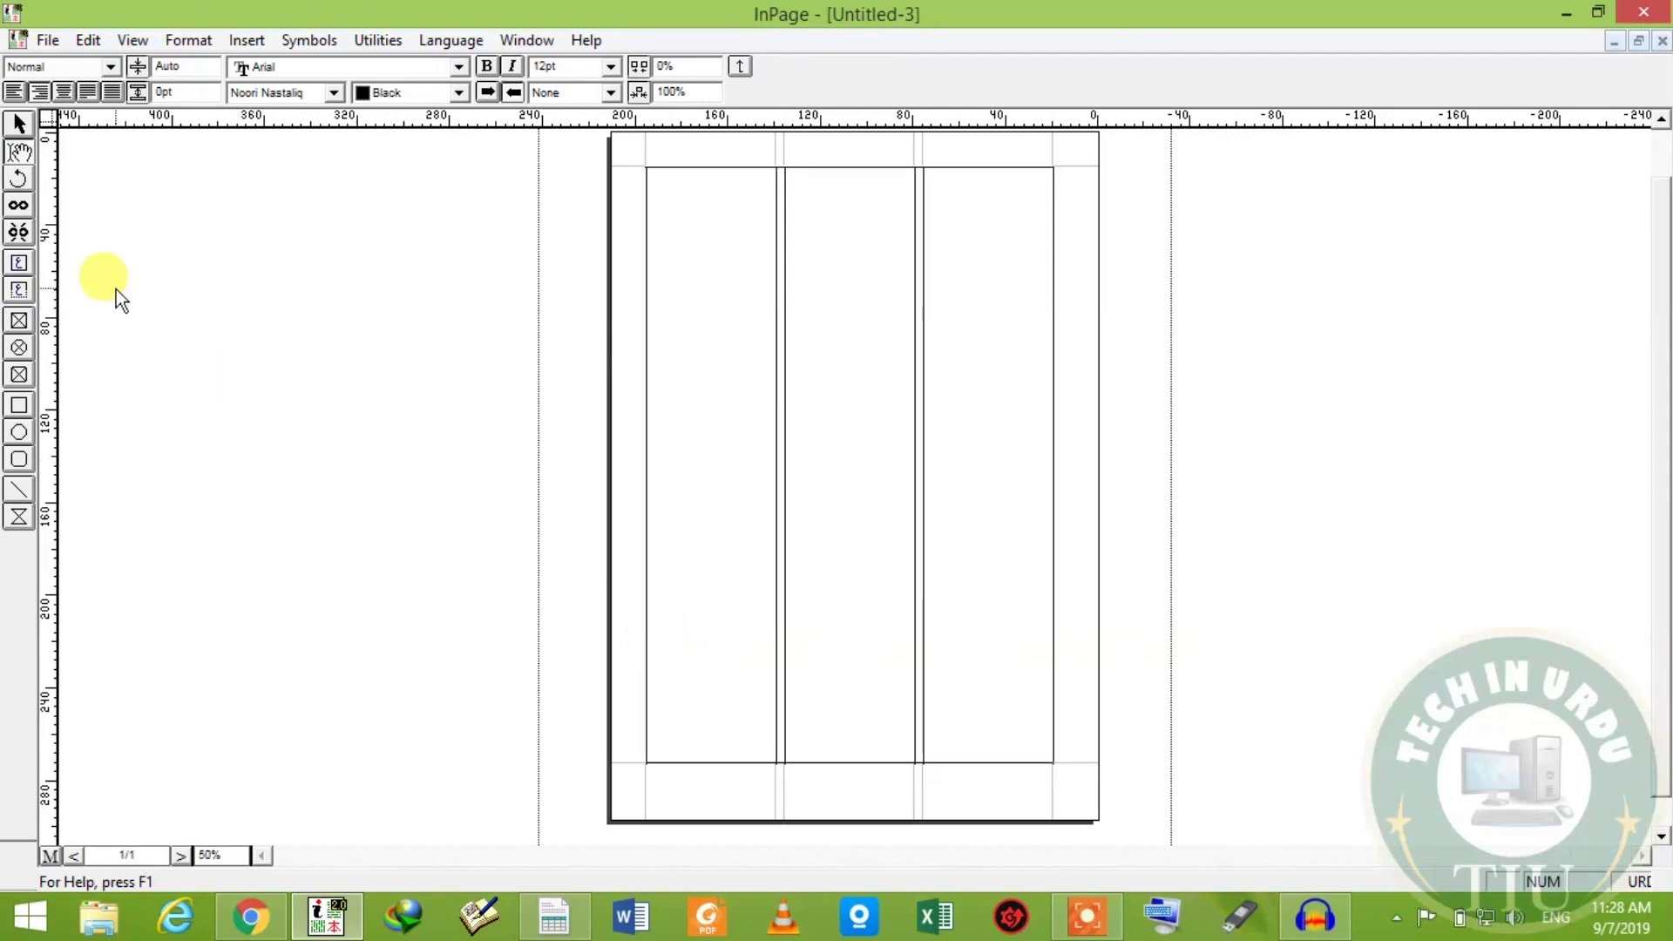
left_click(40, 44)
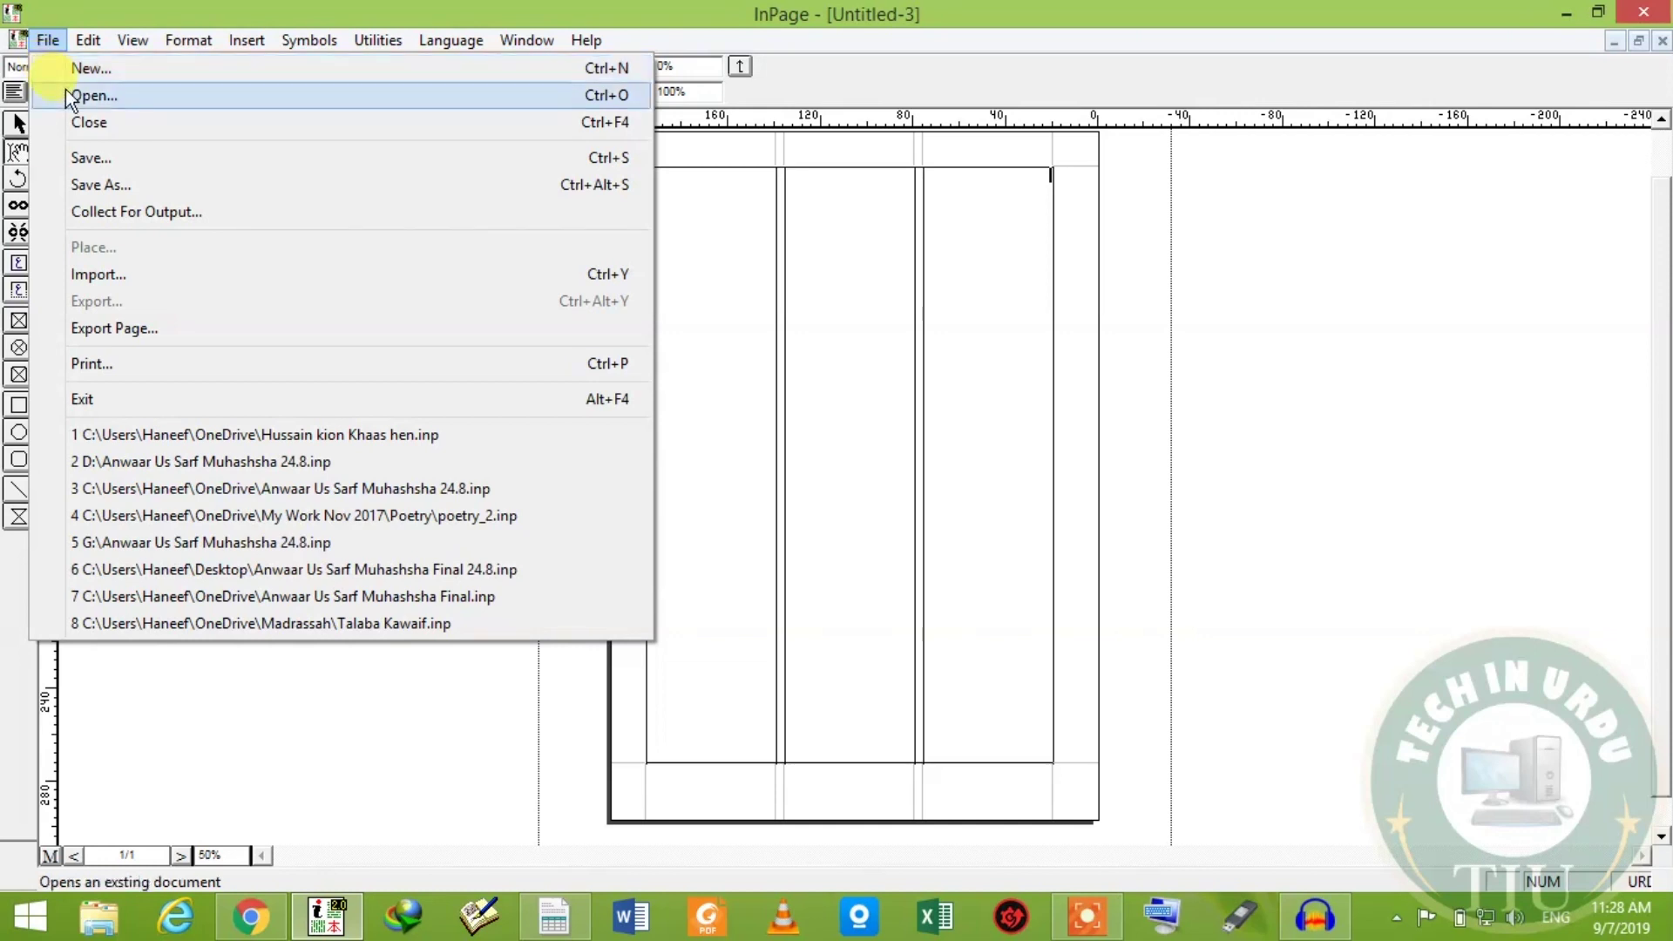
left_click(69, 99)
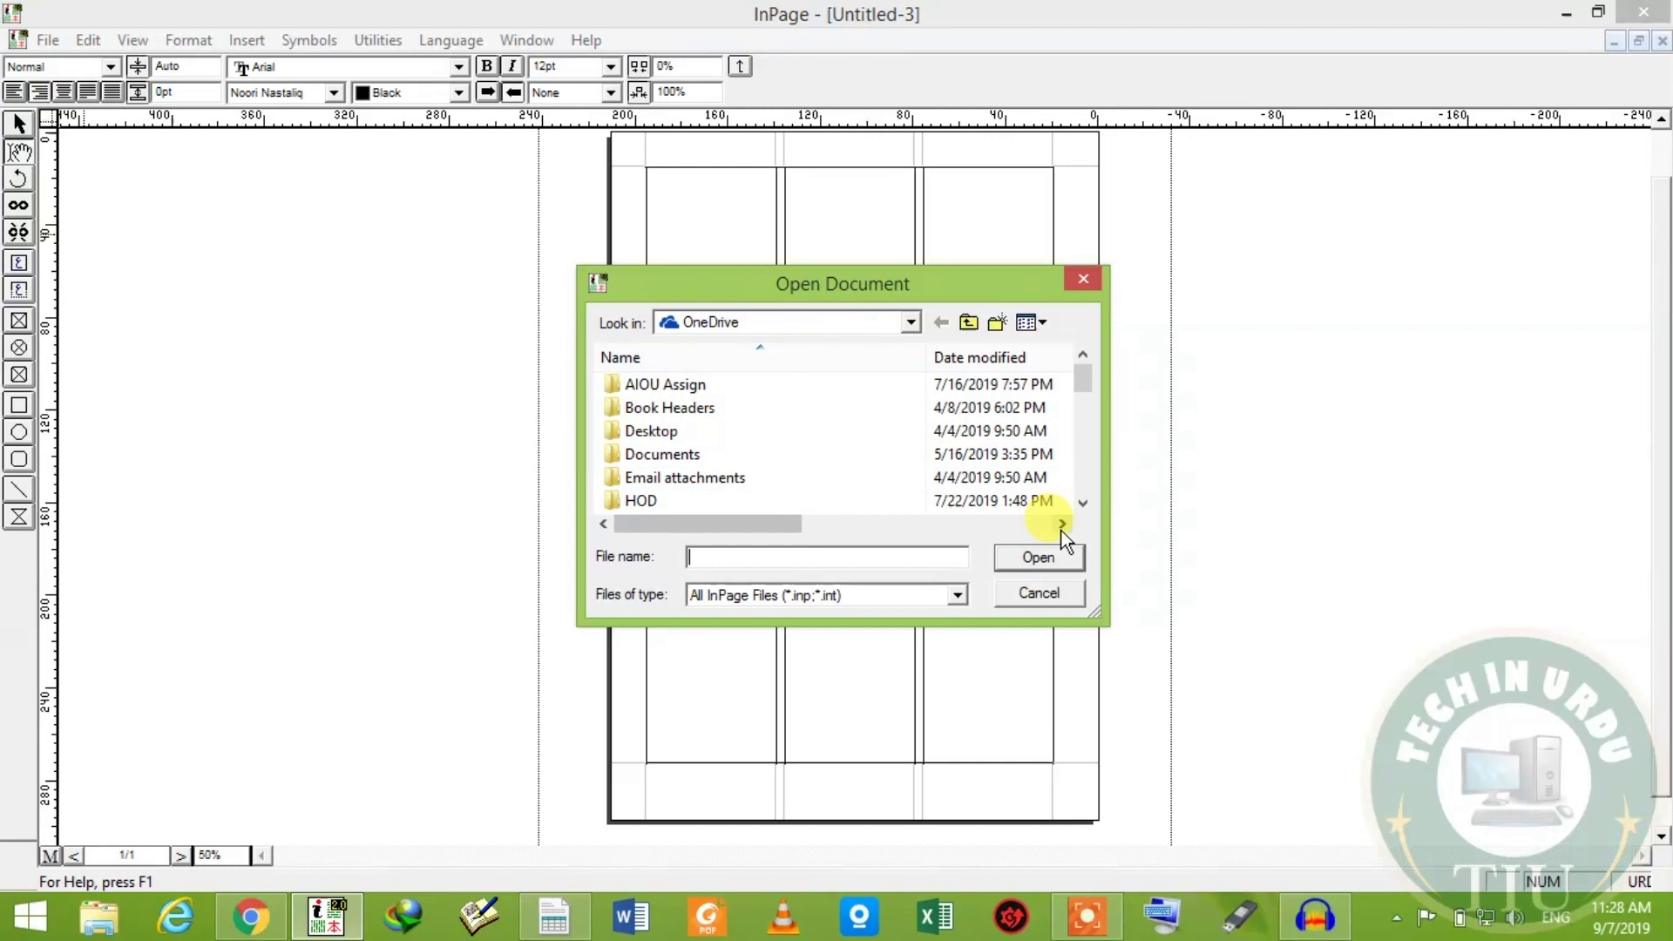
left_click(1049, 591)
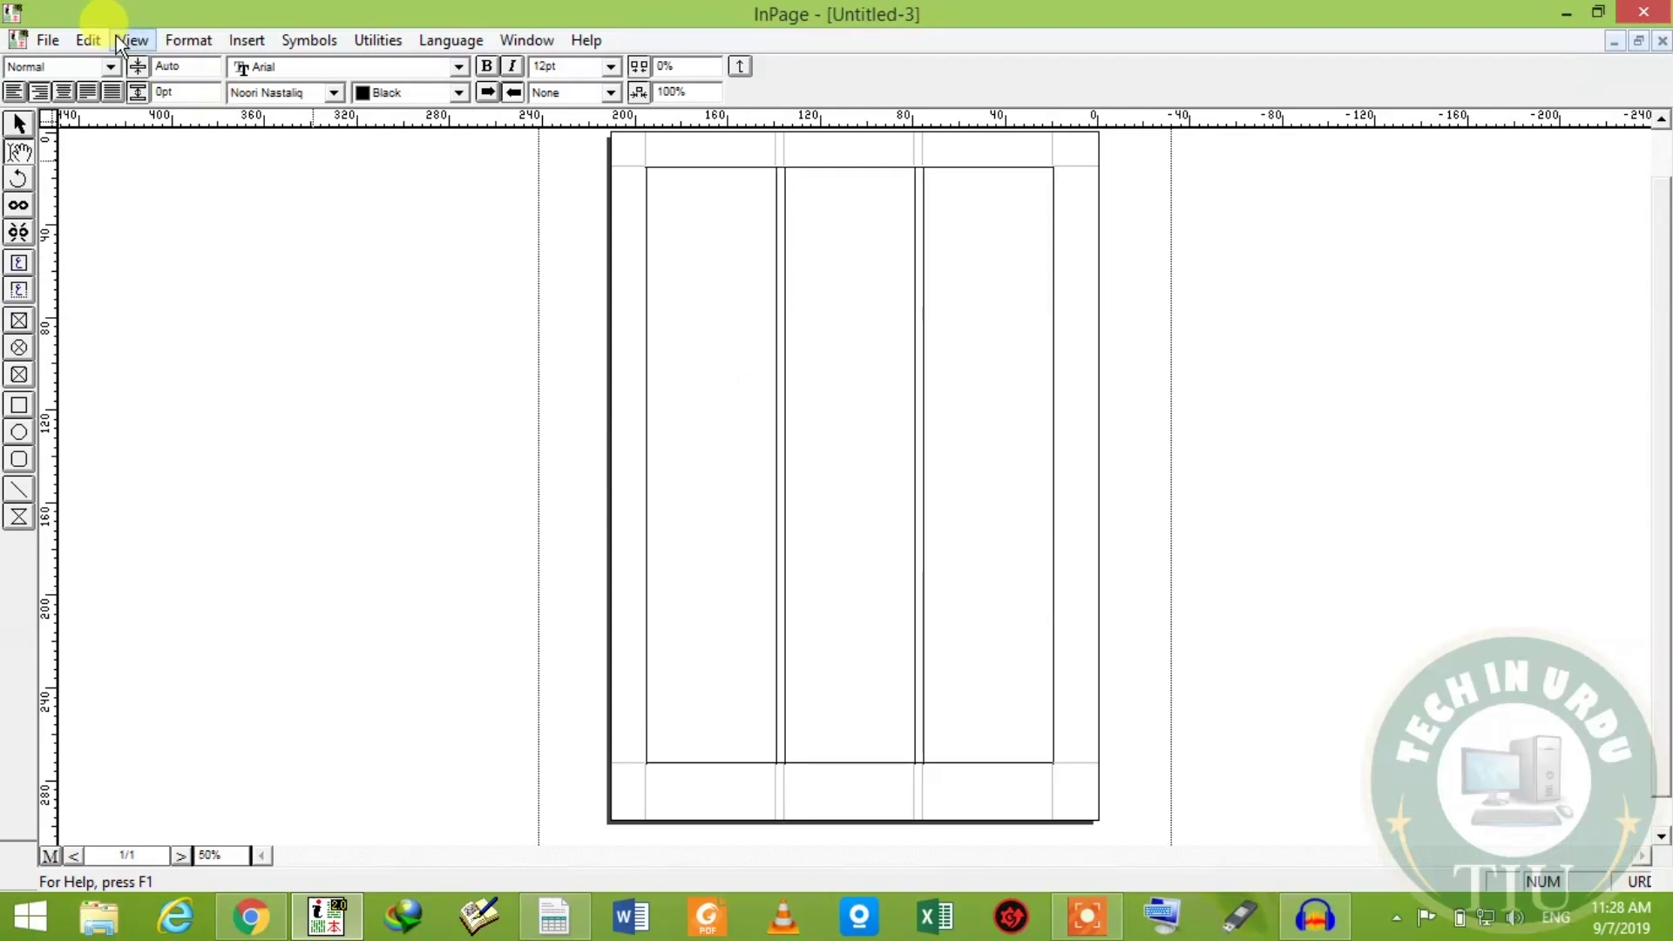
Open the document Qawaneen e Surf.inp from the OneDrive folder and close it again.
left_click(48, 38)
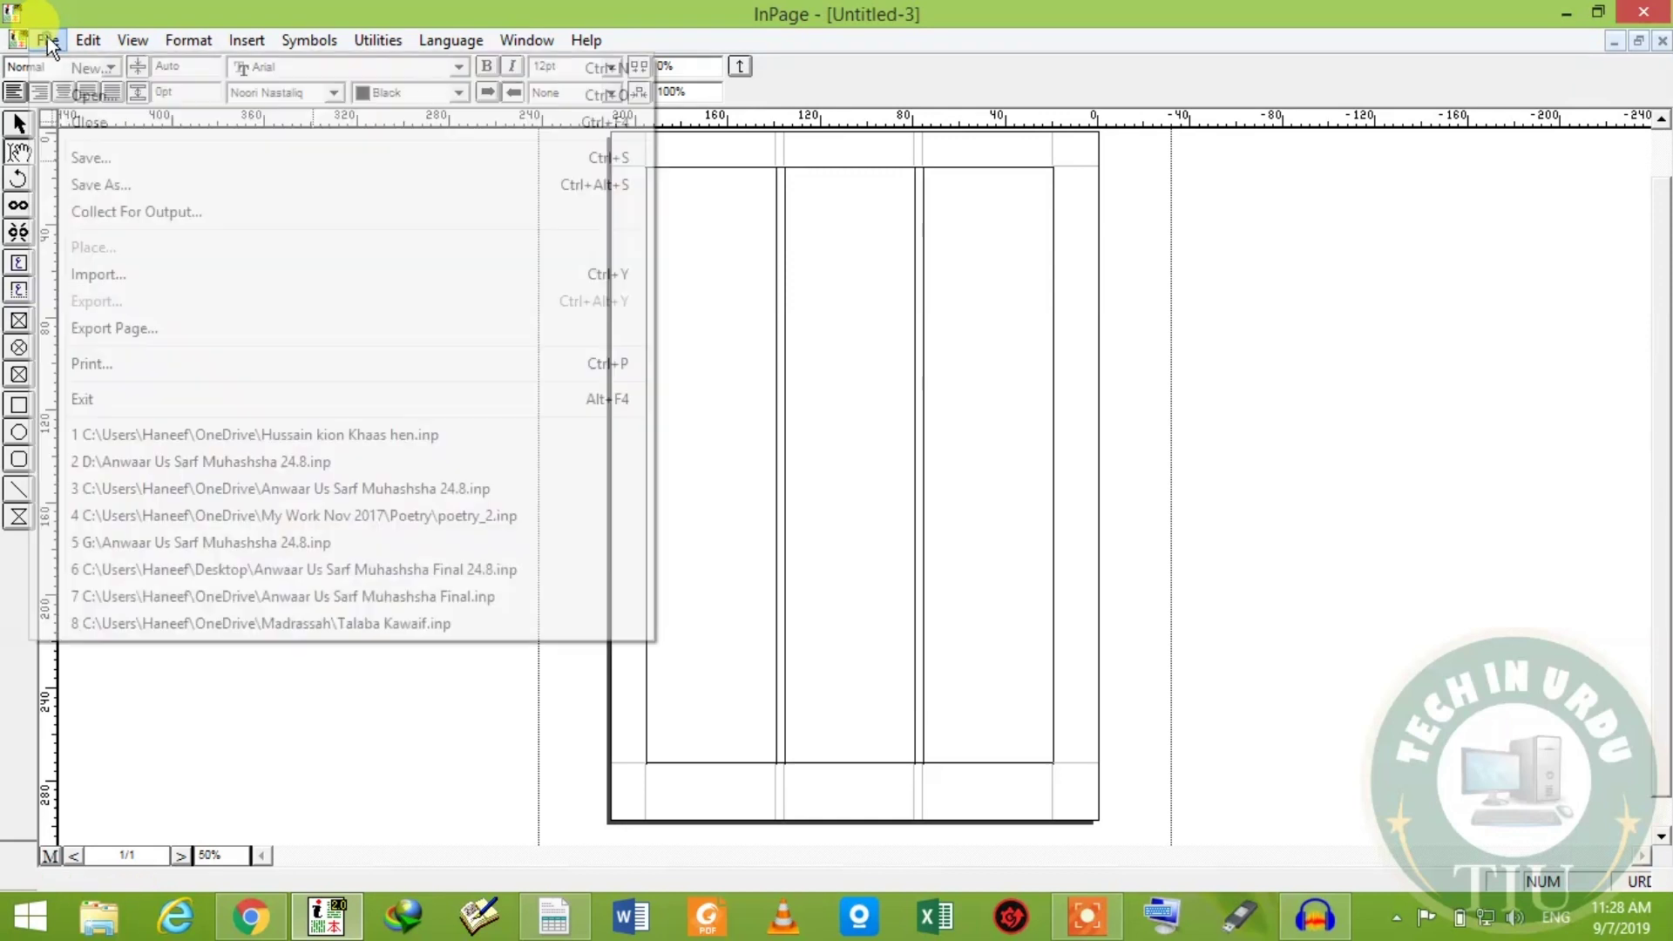
left_click(73, 96)
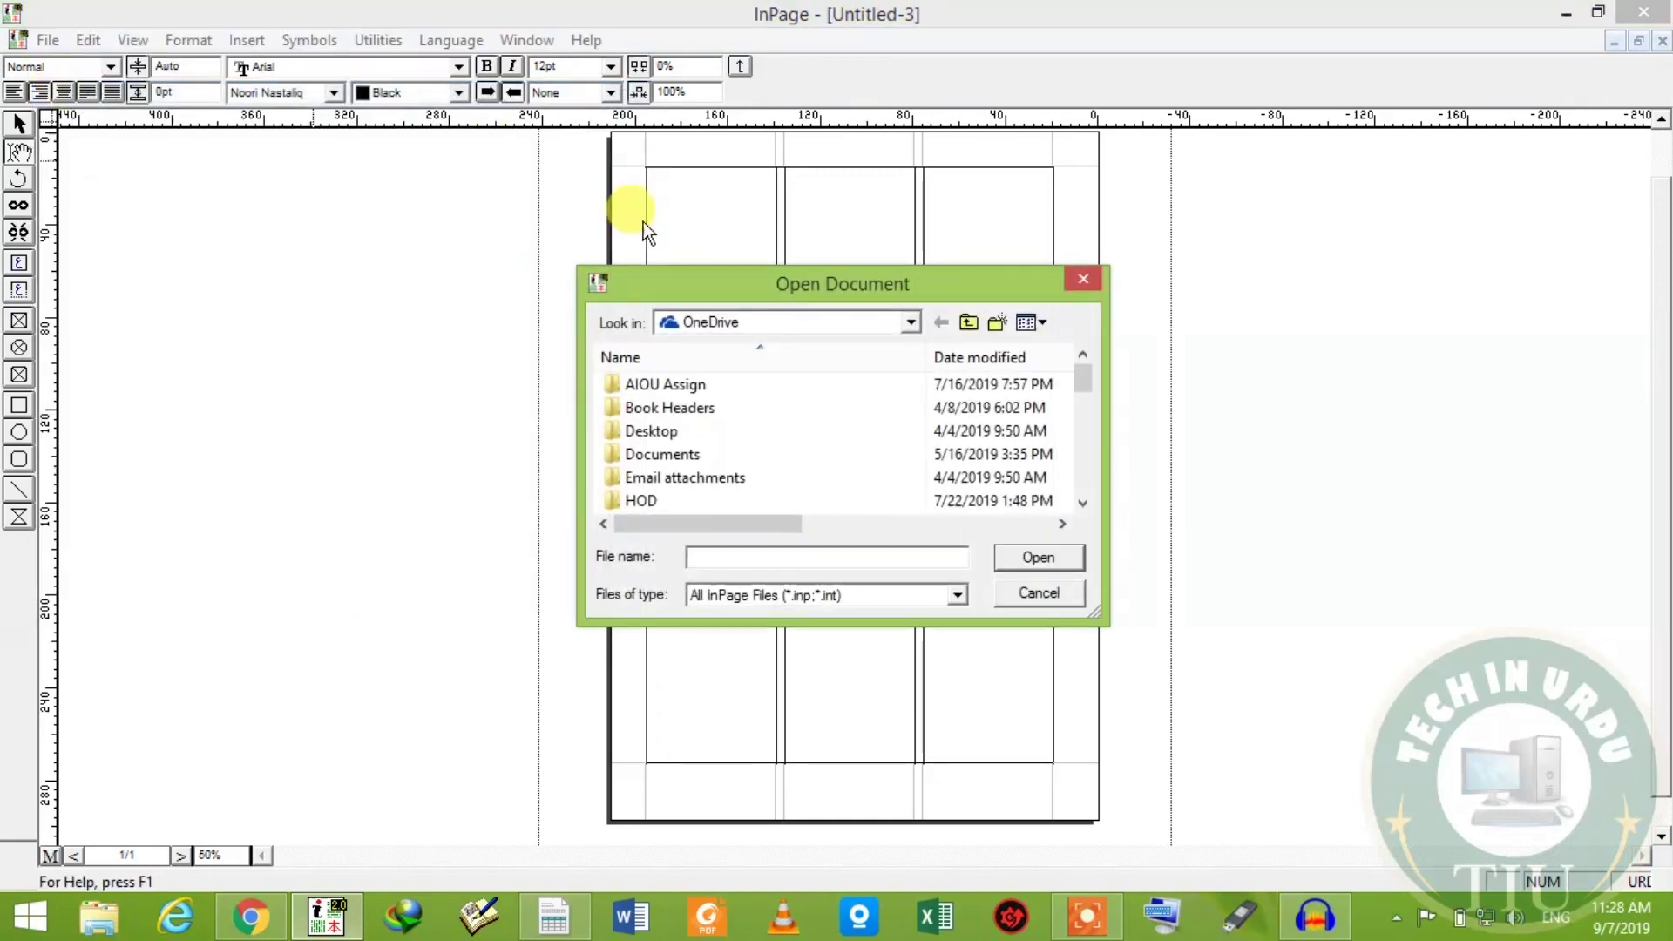
left_click(911, 324)
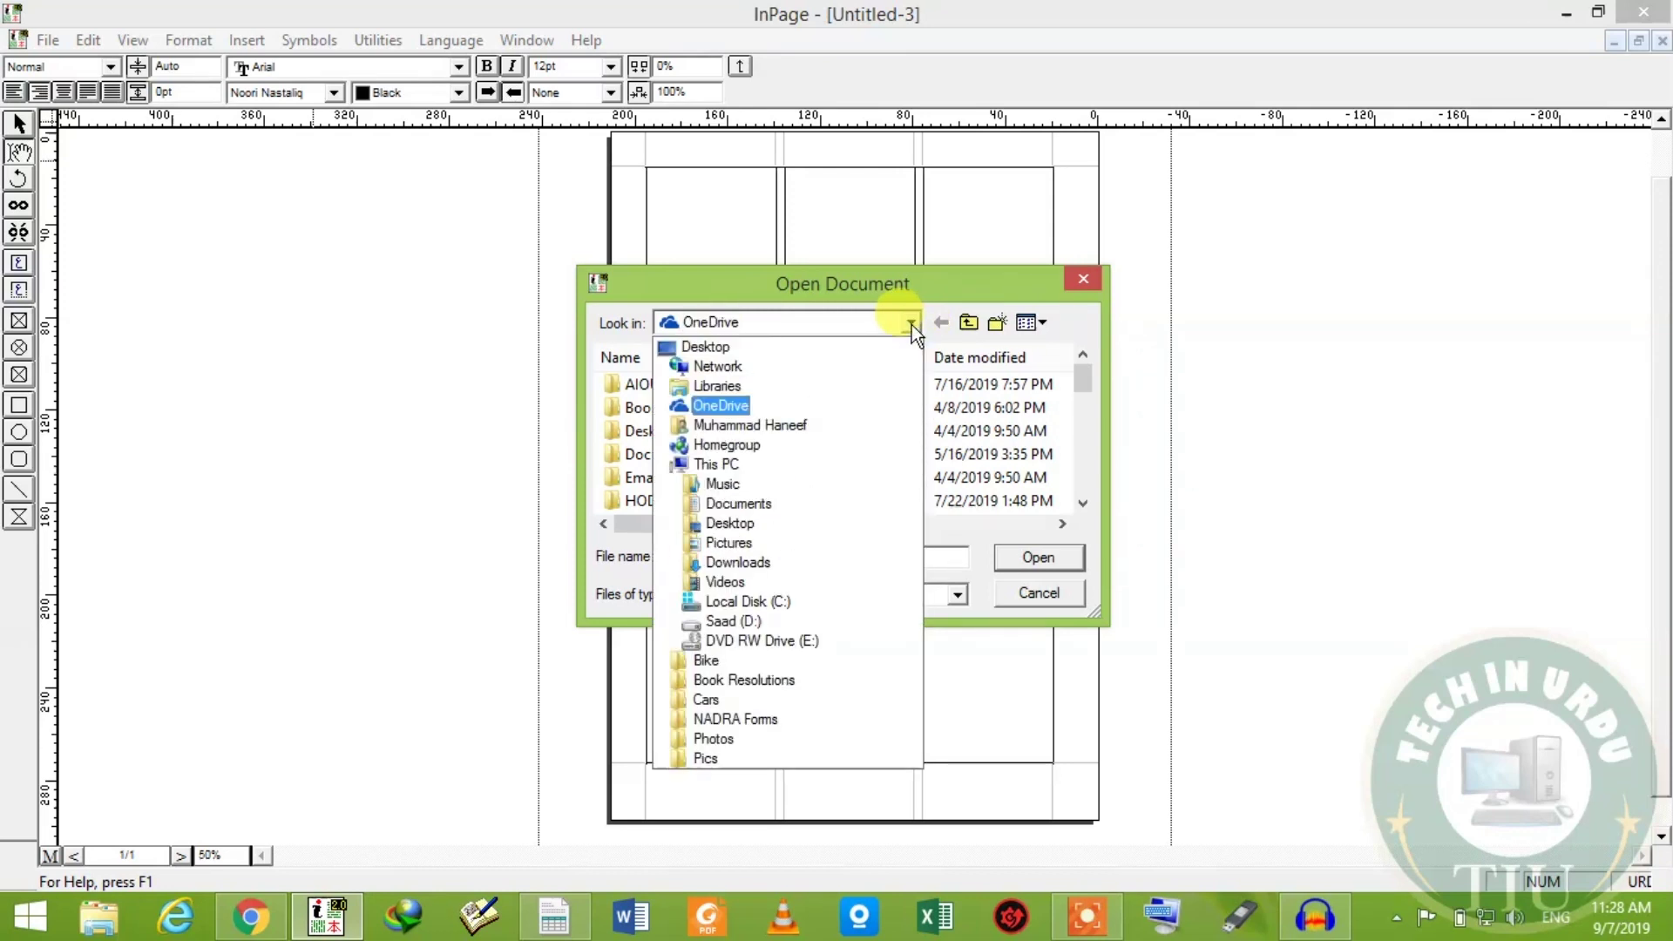
left_click(912, 325)
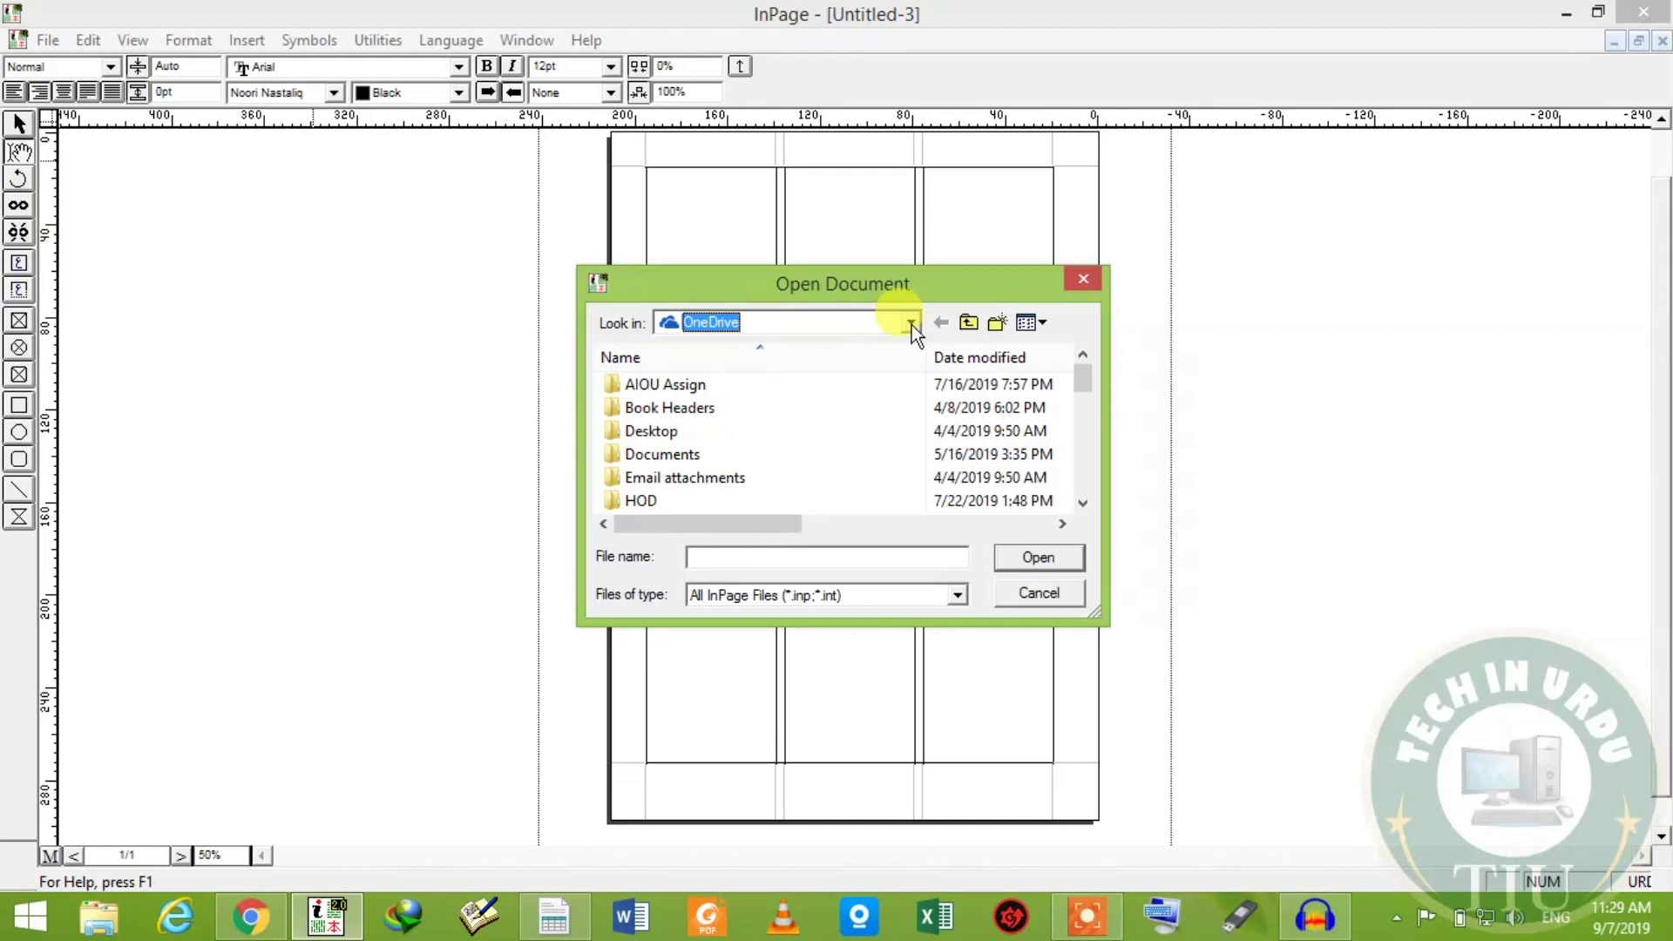
left_click(1086, 505)
left_click(1085, 504)
left_click(1086, 505)
left_click(1086, 504)
left_click(1085, 505)
left_click(1085, 504)
left_click(1085, 505)
left_click(1085, 505)
left_click(1085, 506)
left_click(1086, 505)
left_click(1086, 504)
left_click(1086, 506)
left_click(1085, 504)
left_click(1086, 504)
left_click(1085, 504)
left_click(1085, 504)
left_click(1085, 504)
left_click(1086, 504)
left_click(1085, 505)
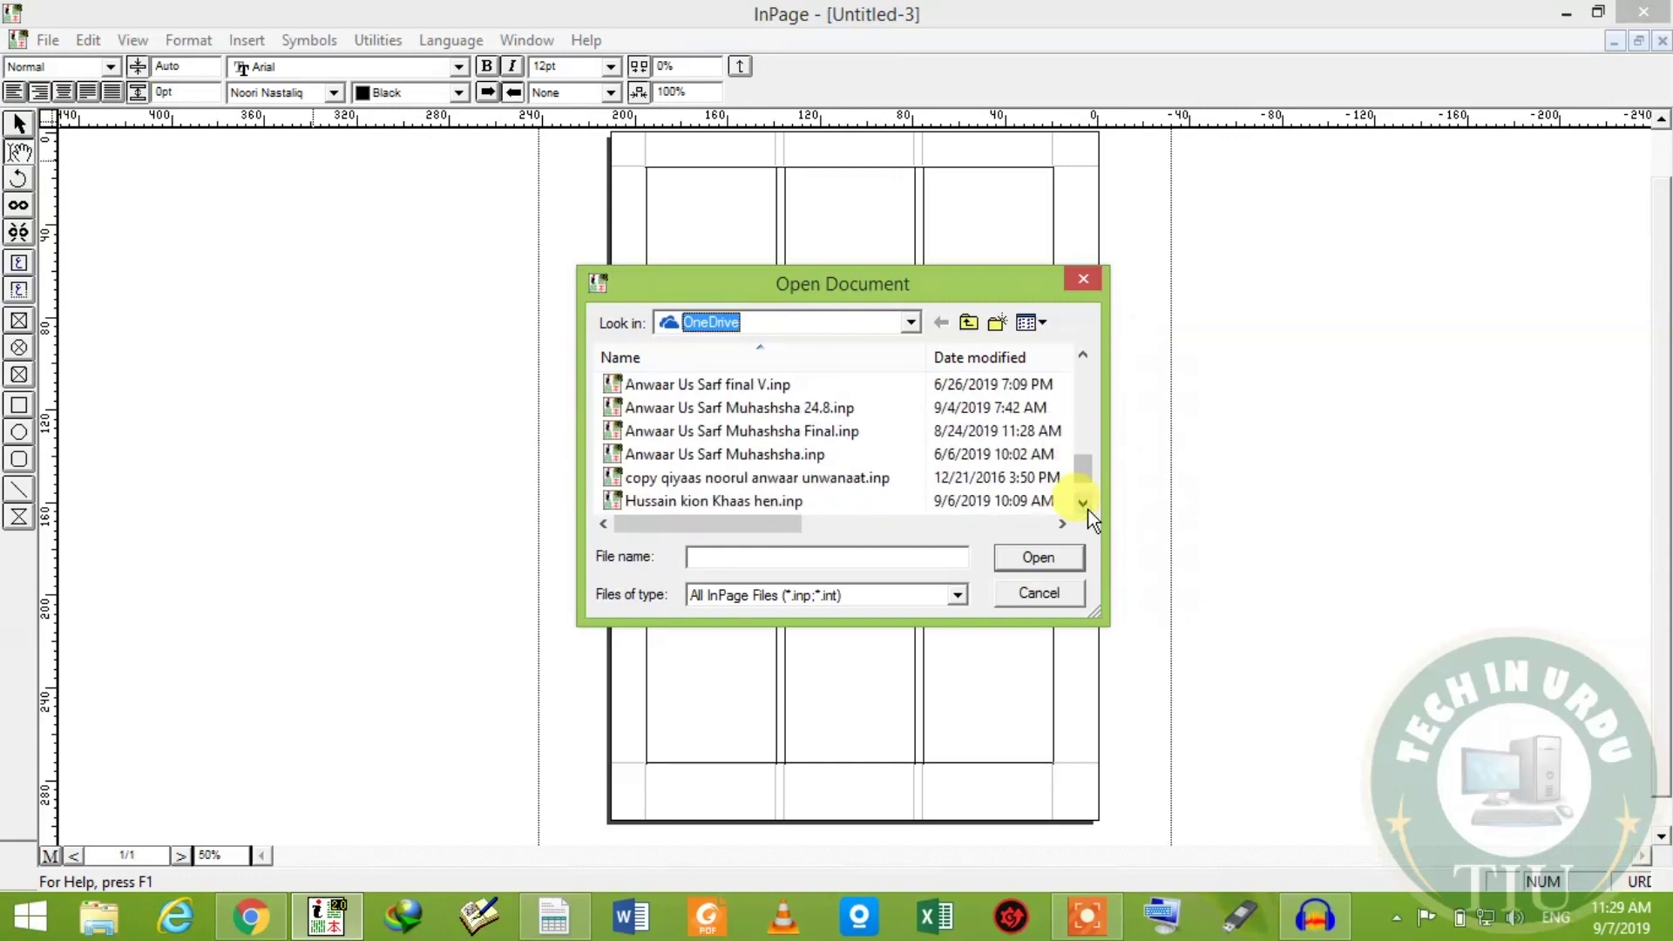
left_click(1085, 505)
left_click(1085, 506)
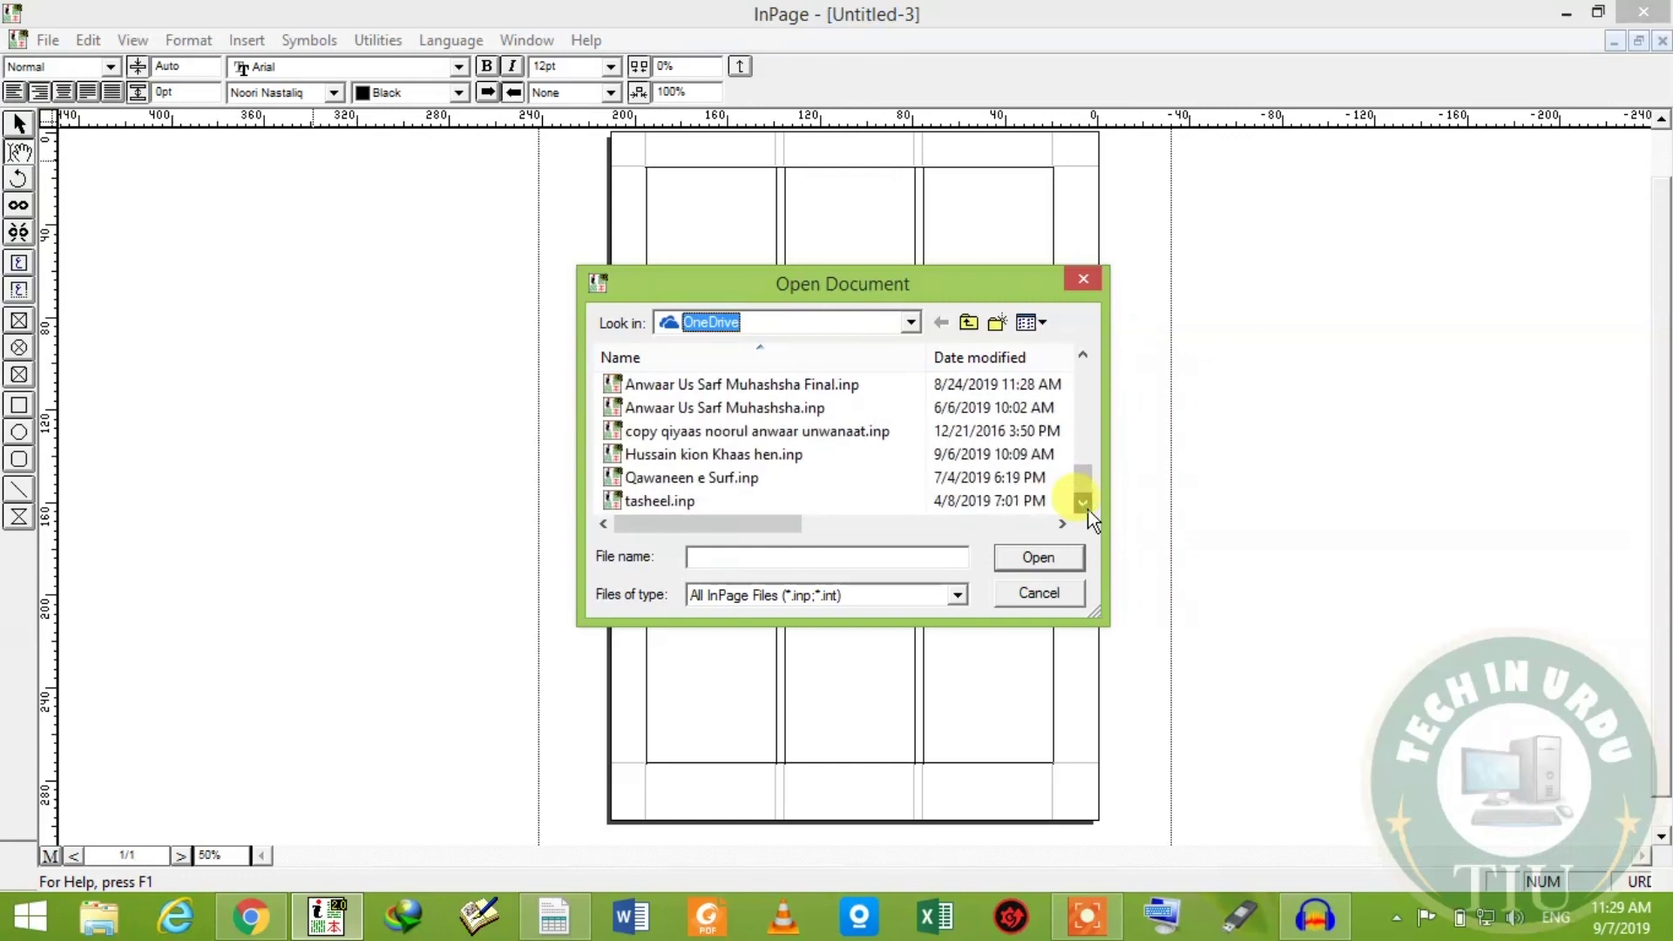
left_click(710, 475)
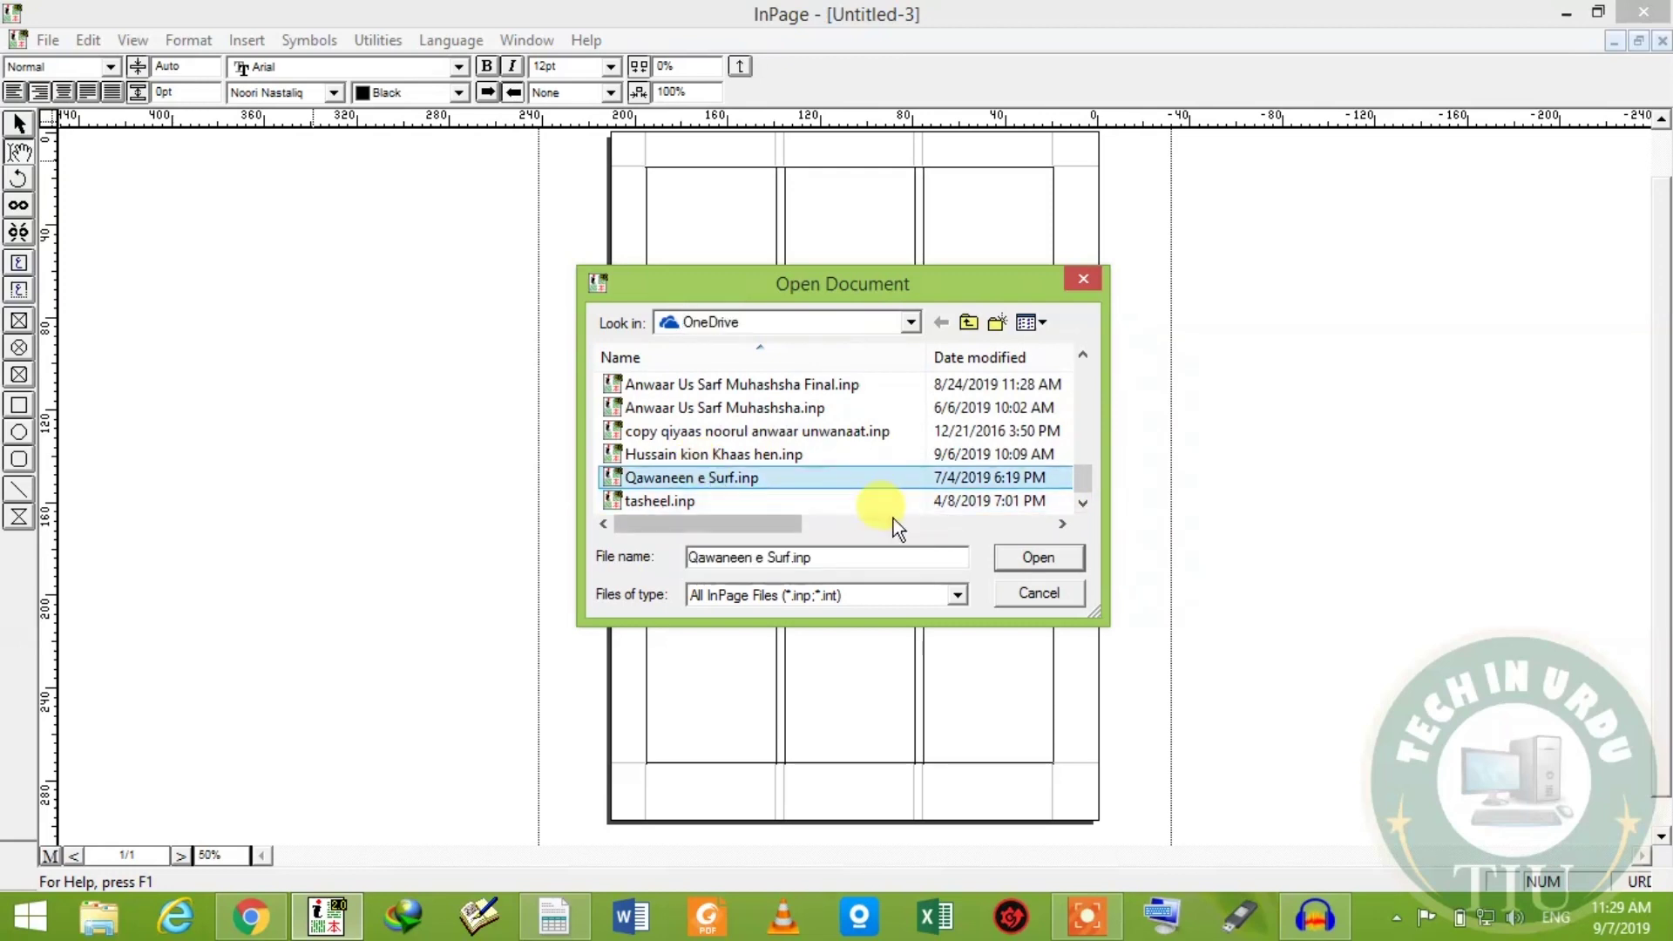
left_click(1003, 556)
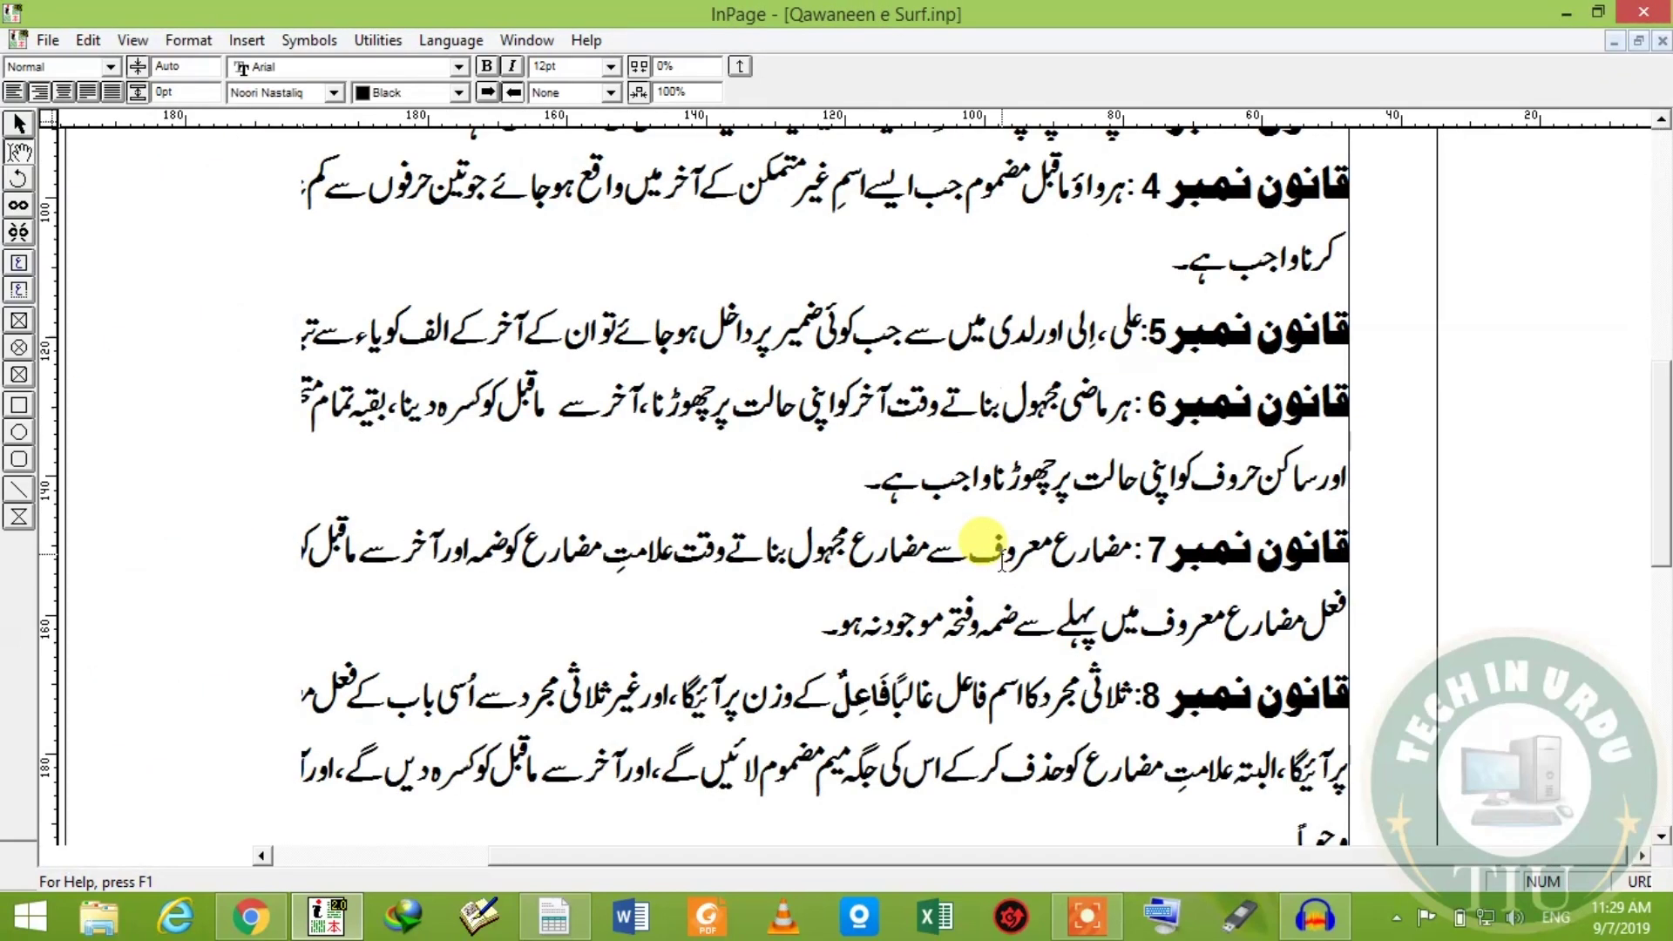
left_click(1661, 44)
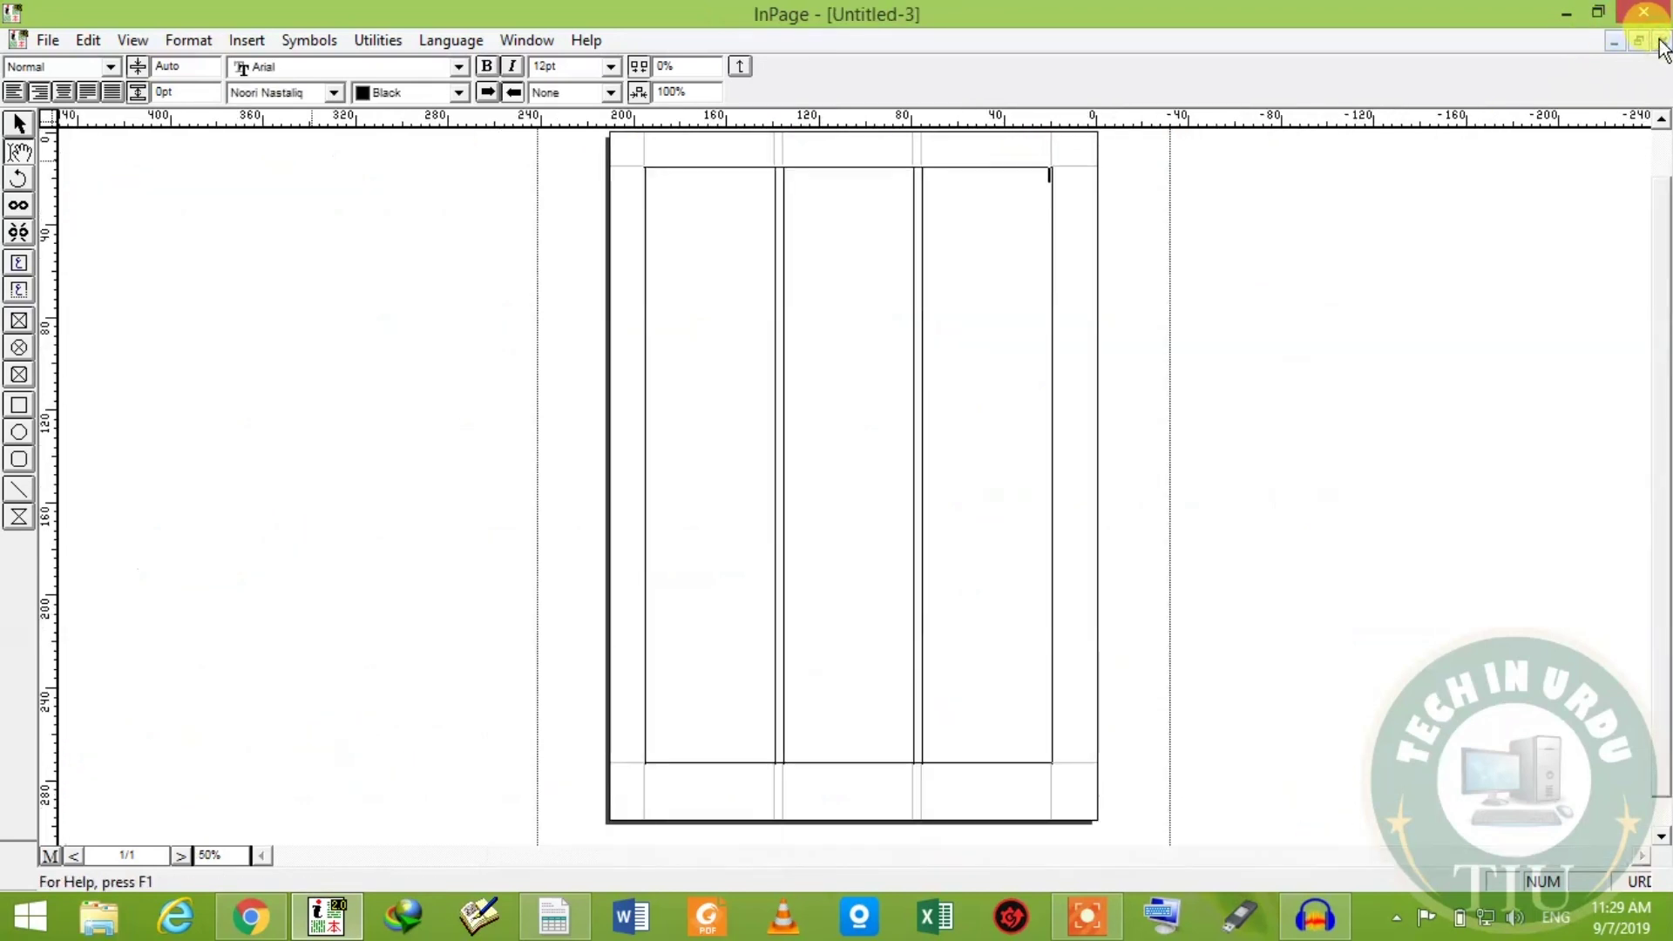
Try to save the untitled three-column document in the OneDrive folder under the name New, and cancel.
left_click(41, 36)
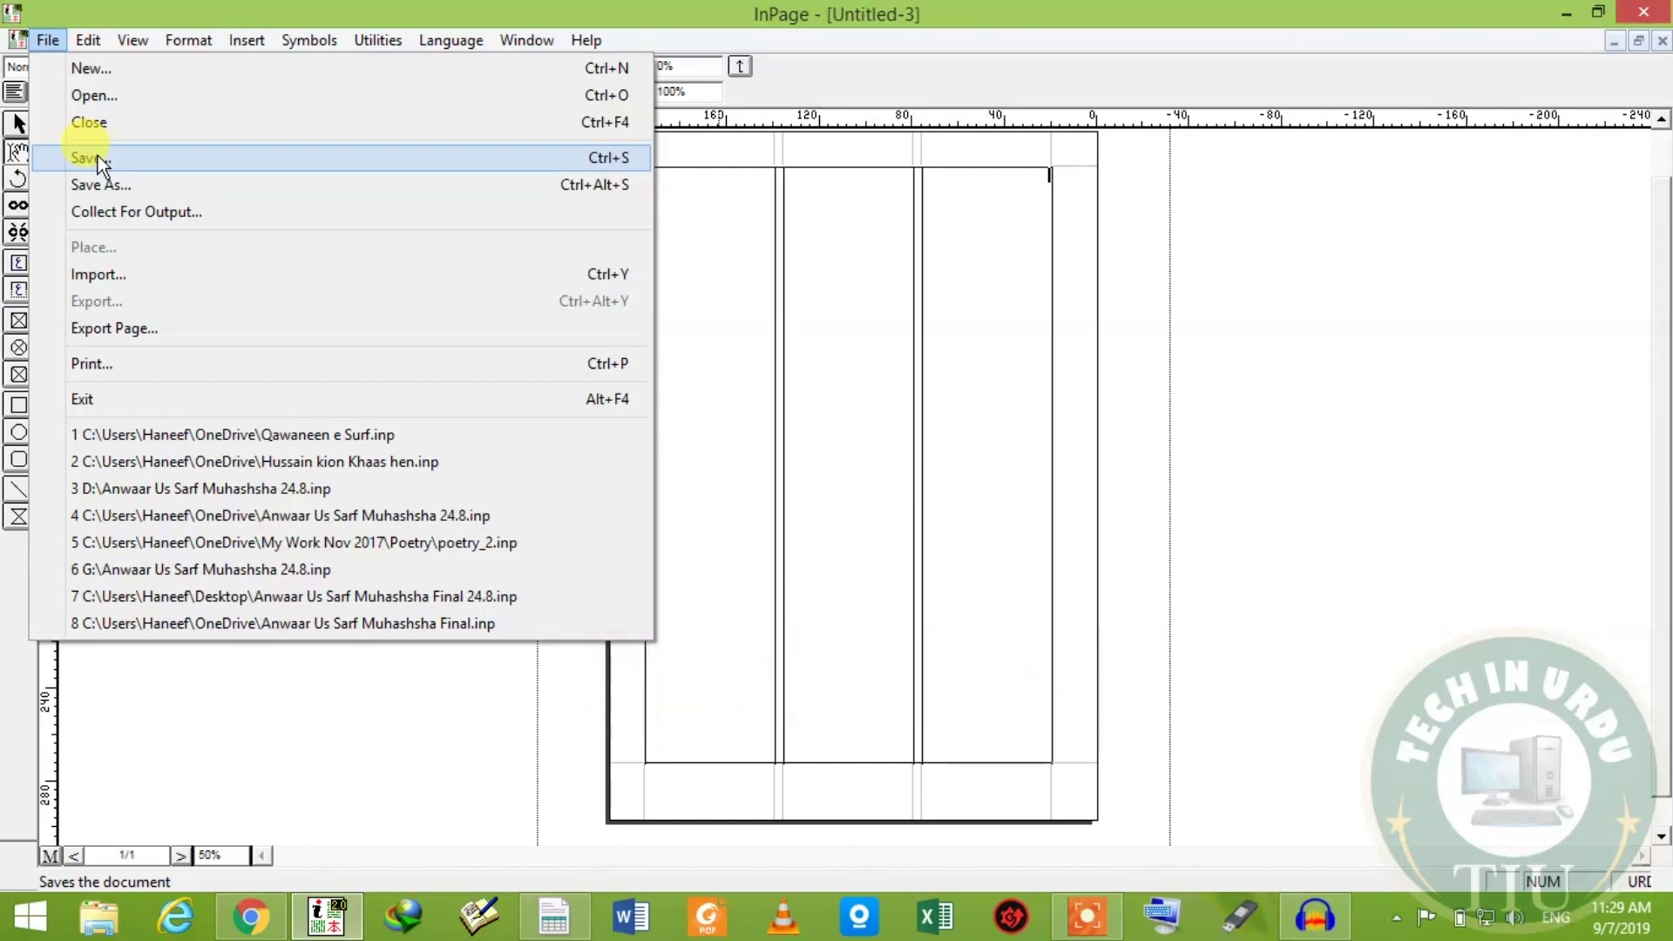
left_click(97, 156)
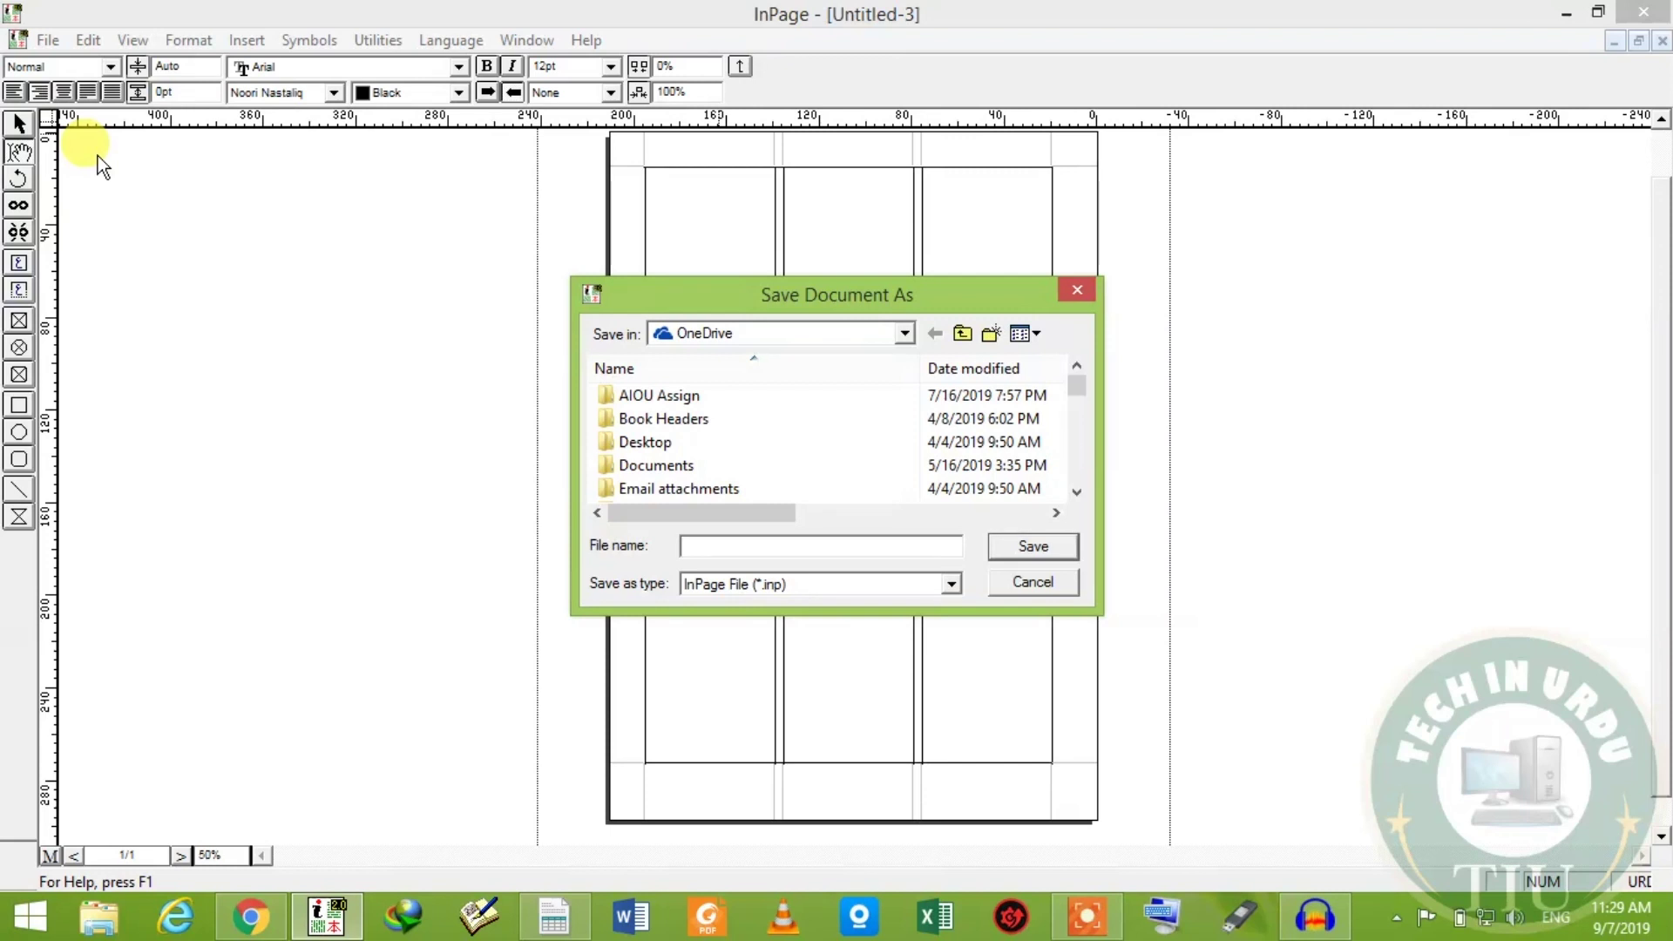
type("New")
key("BackSpace")
key("BackSpace")
key("BackSpace")
left_click(1034, 581)
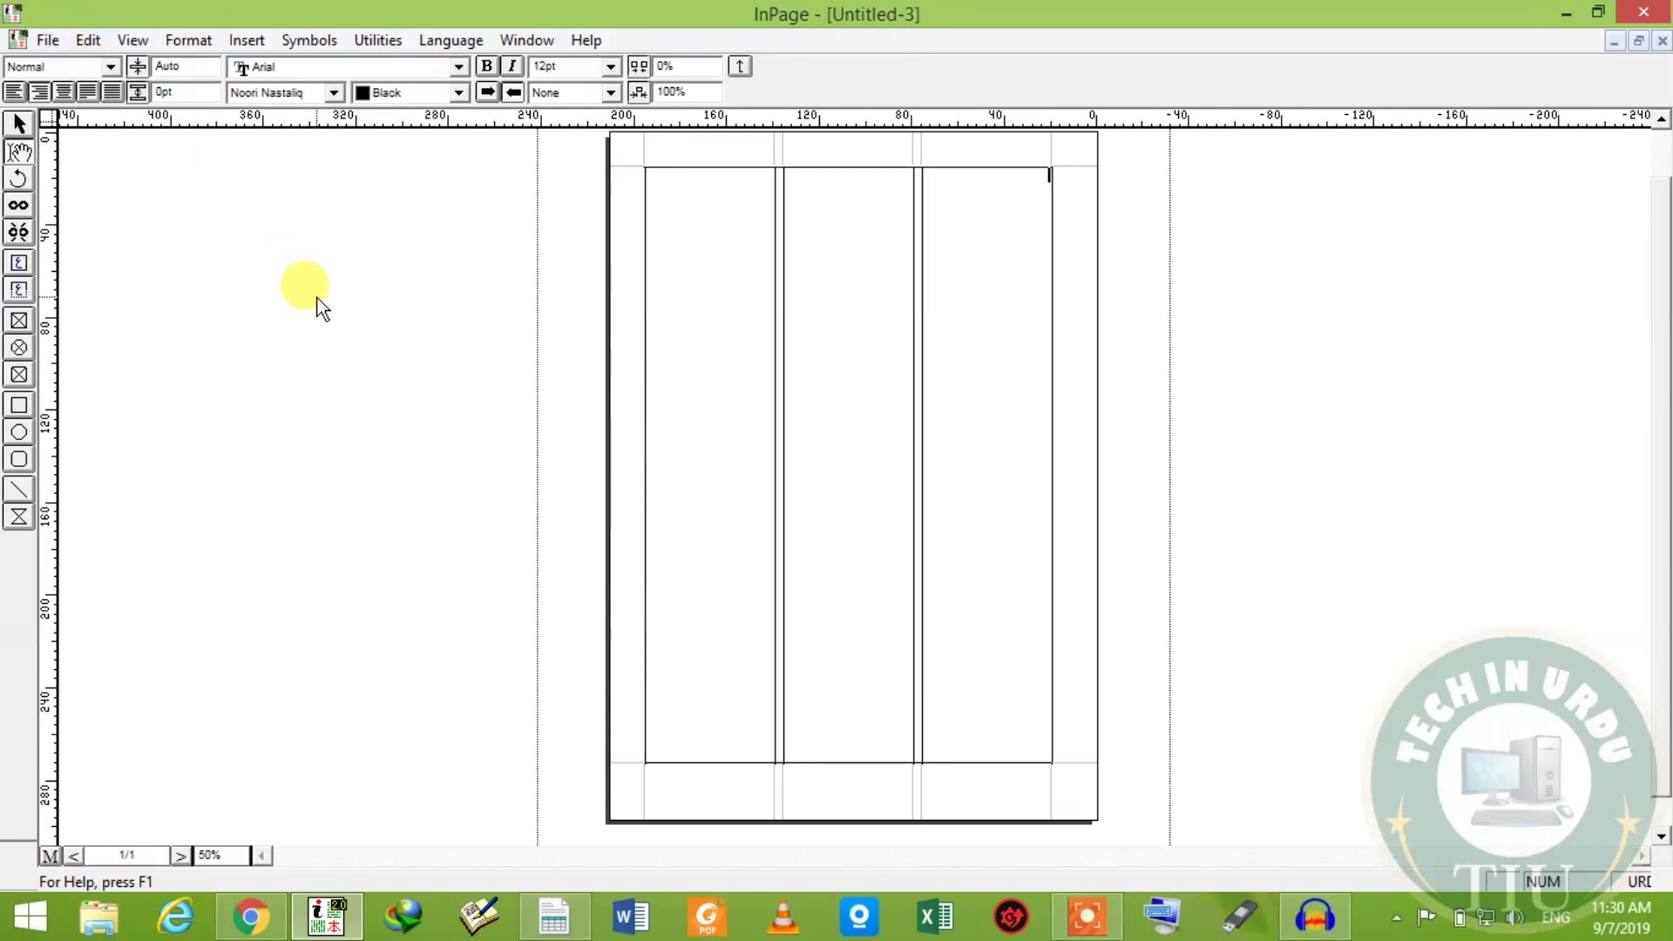
key("ctrl+s")
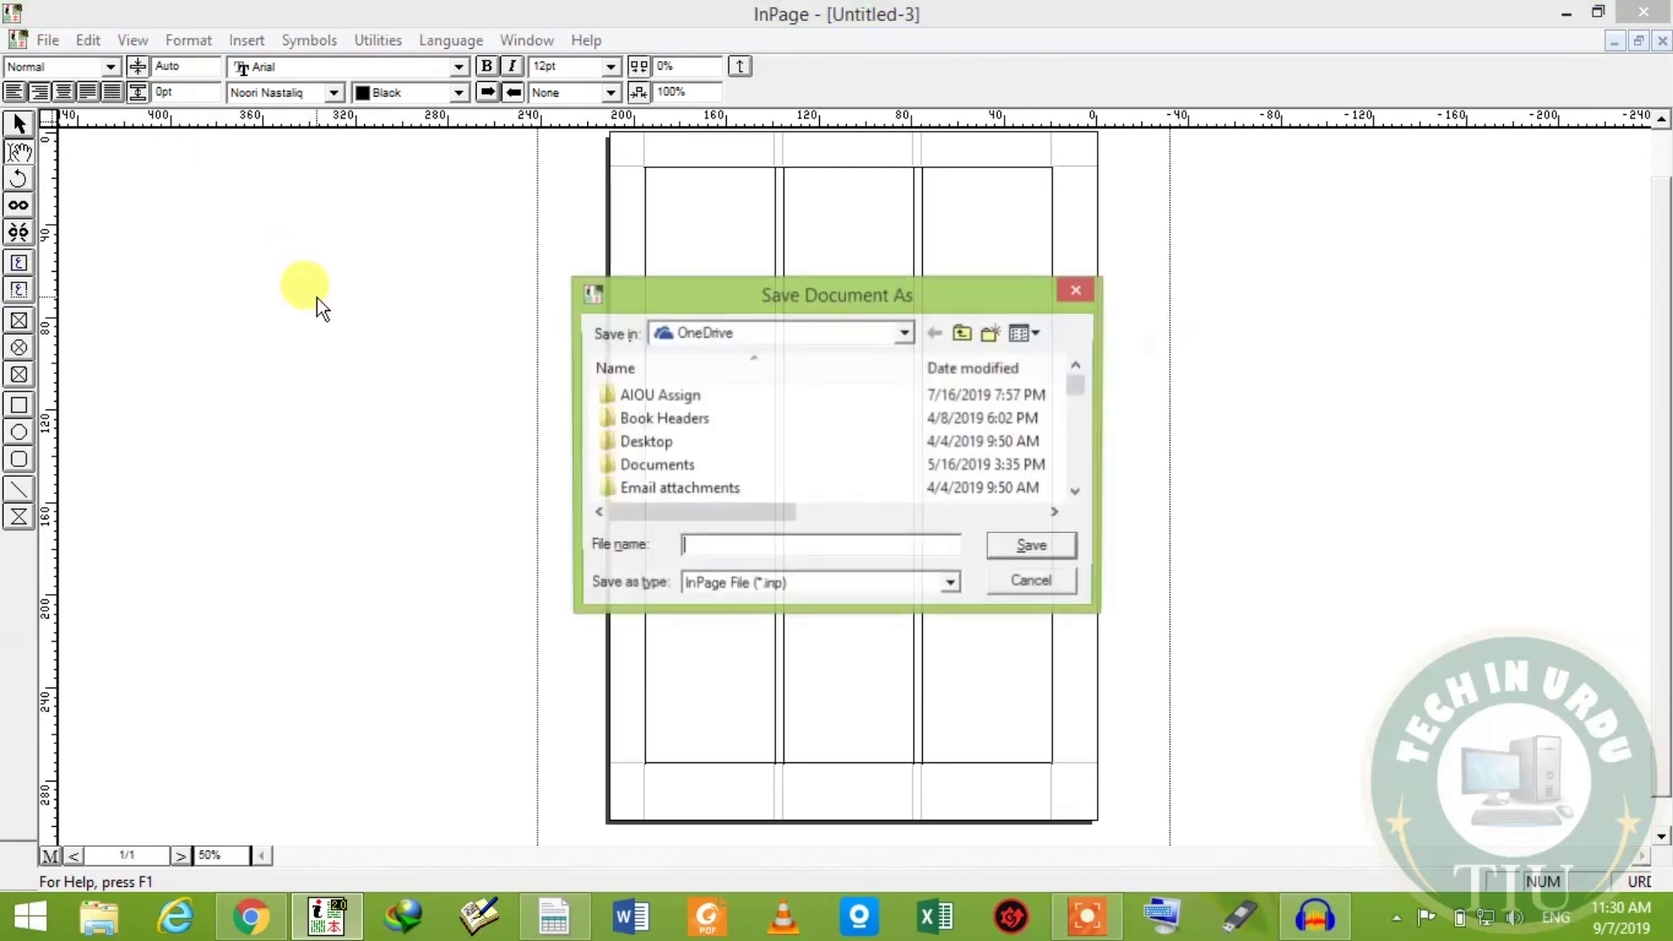
left_click(1046, 581)
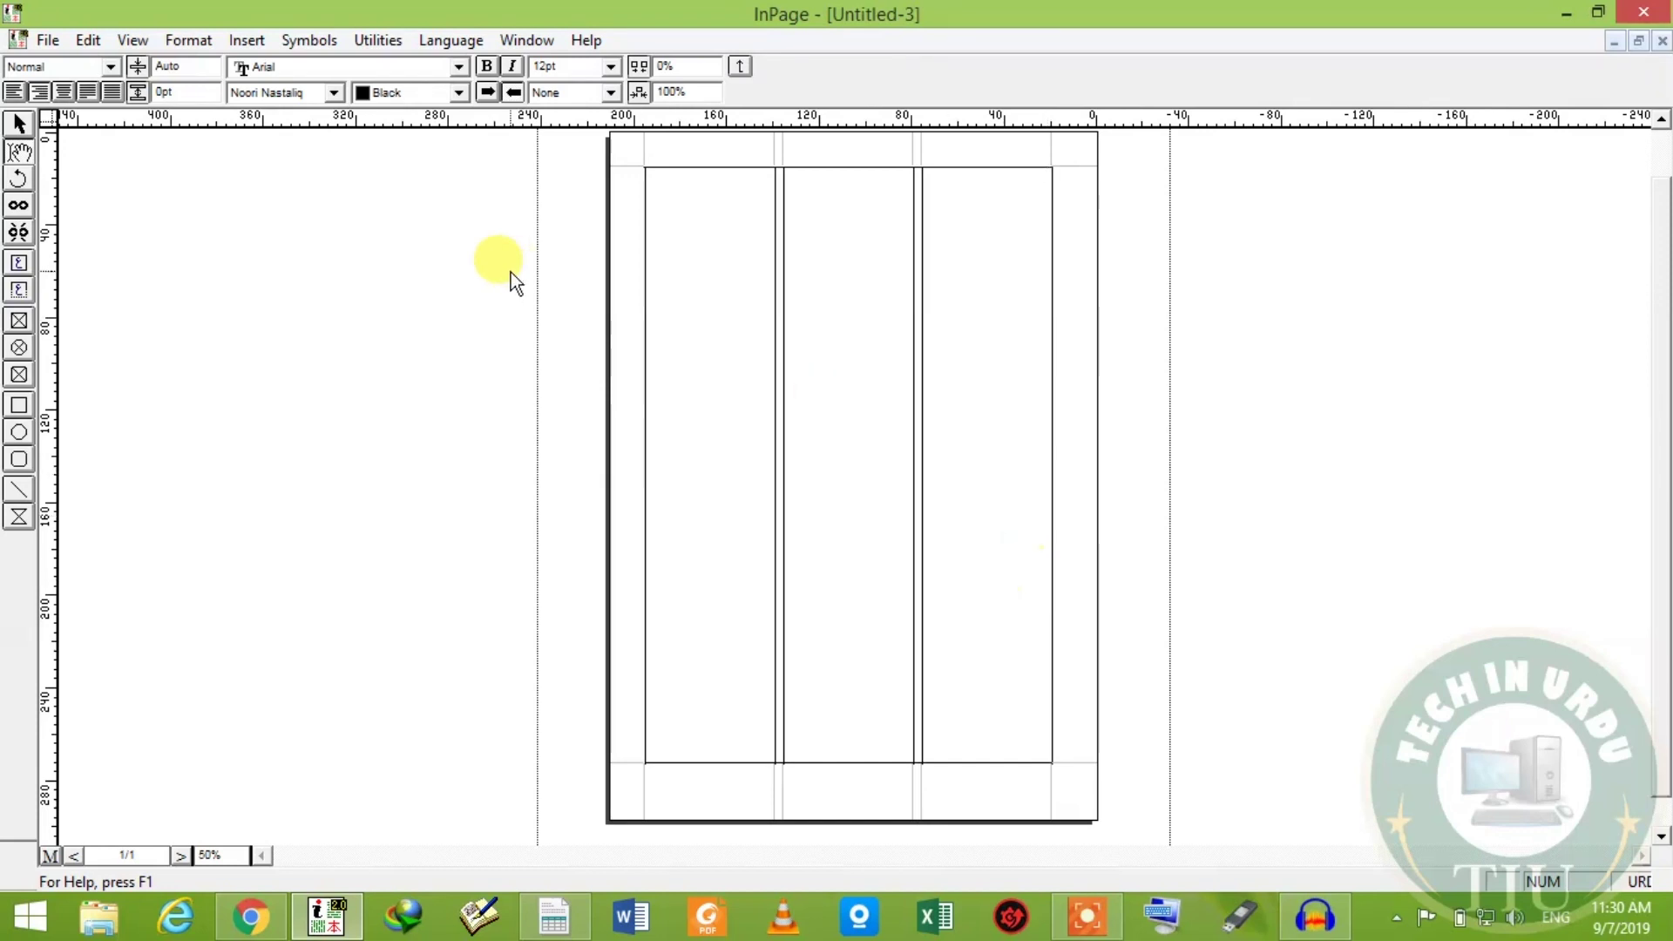
Reopen Qawaneen e Surf.inp from the list of recent files.
left_click(43, 48)
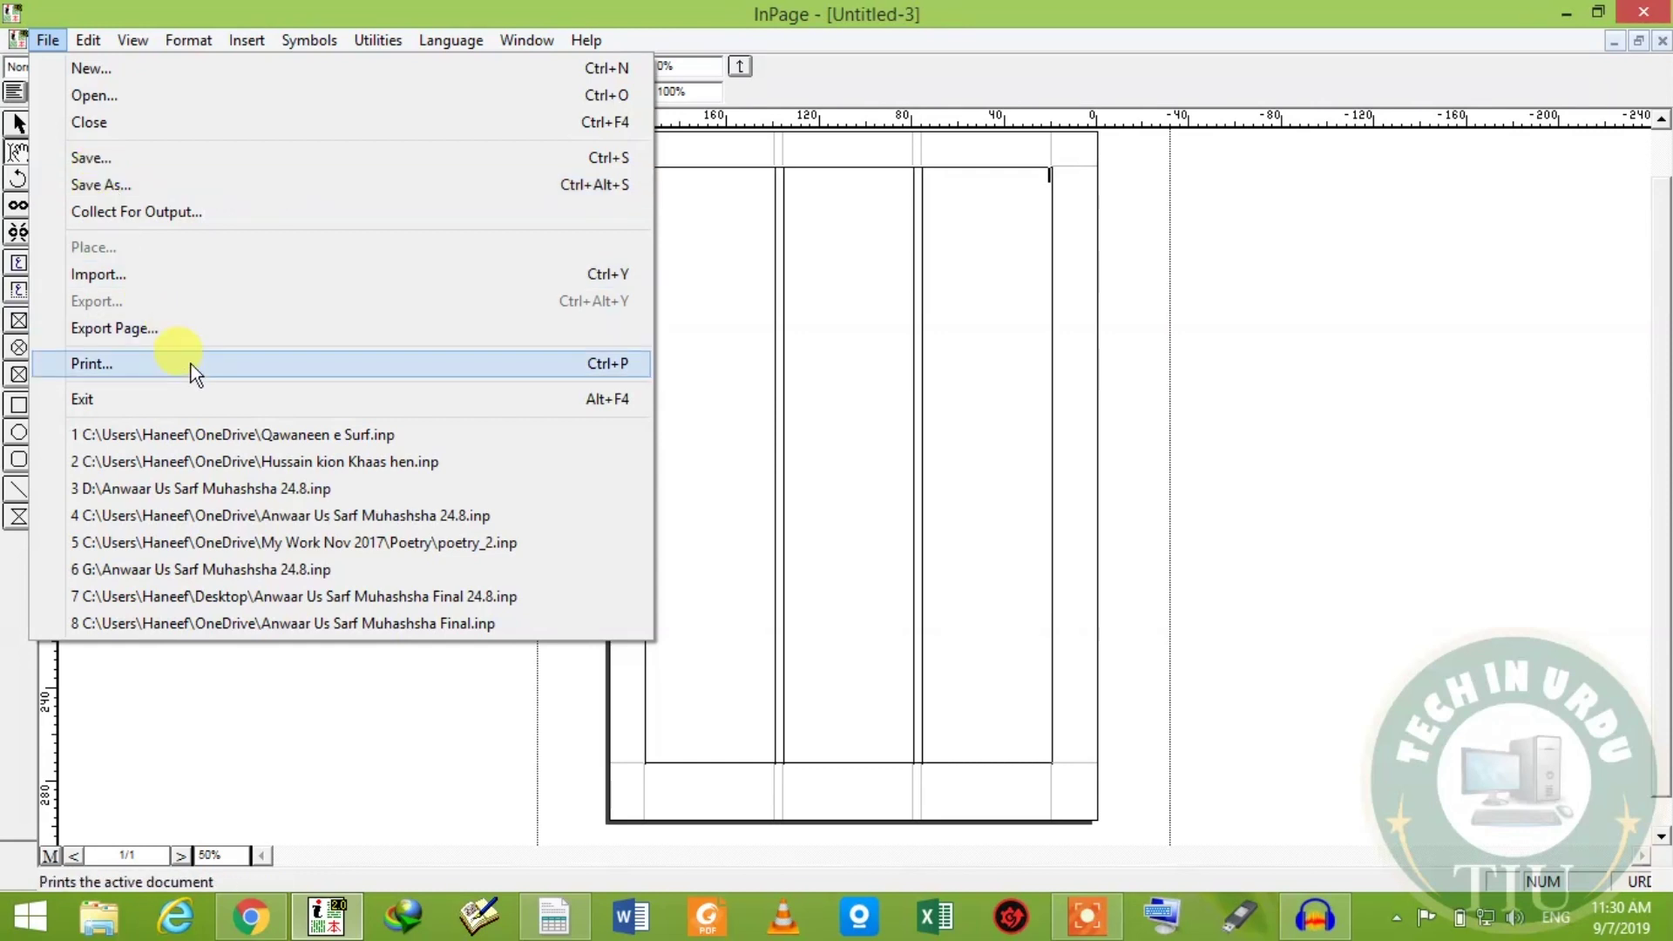
left_click(218, 436)
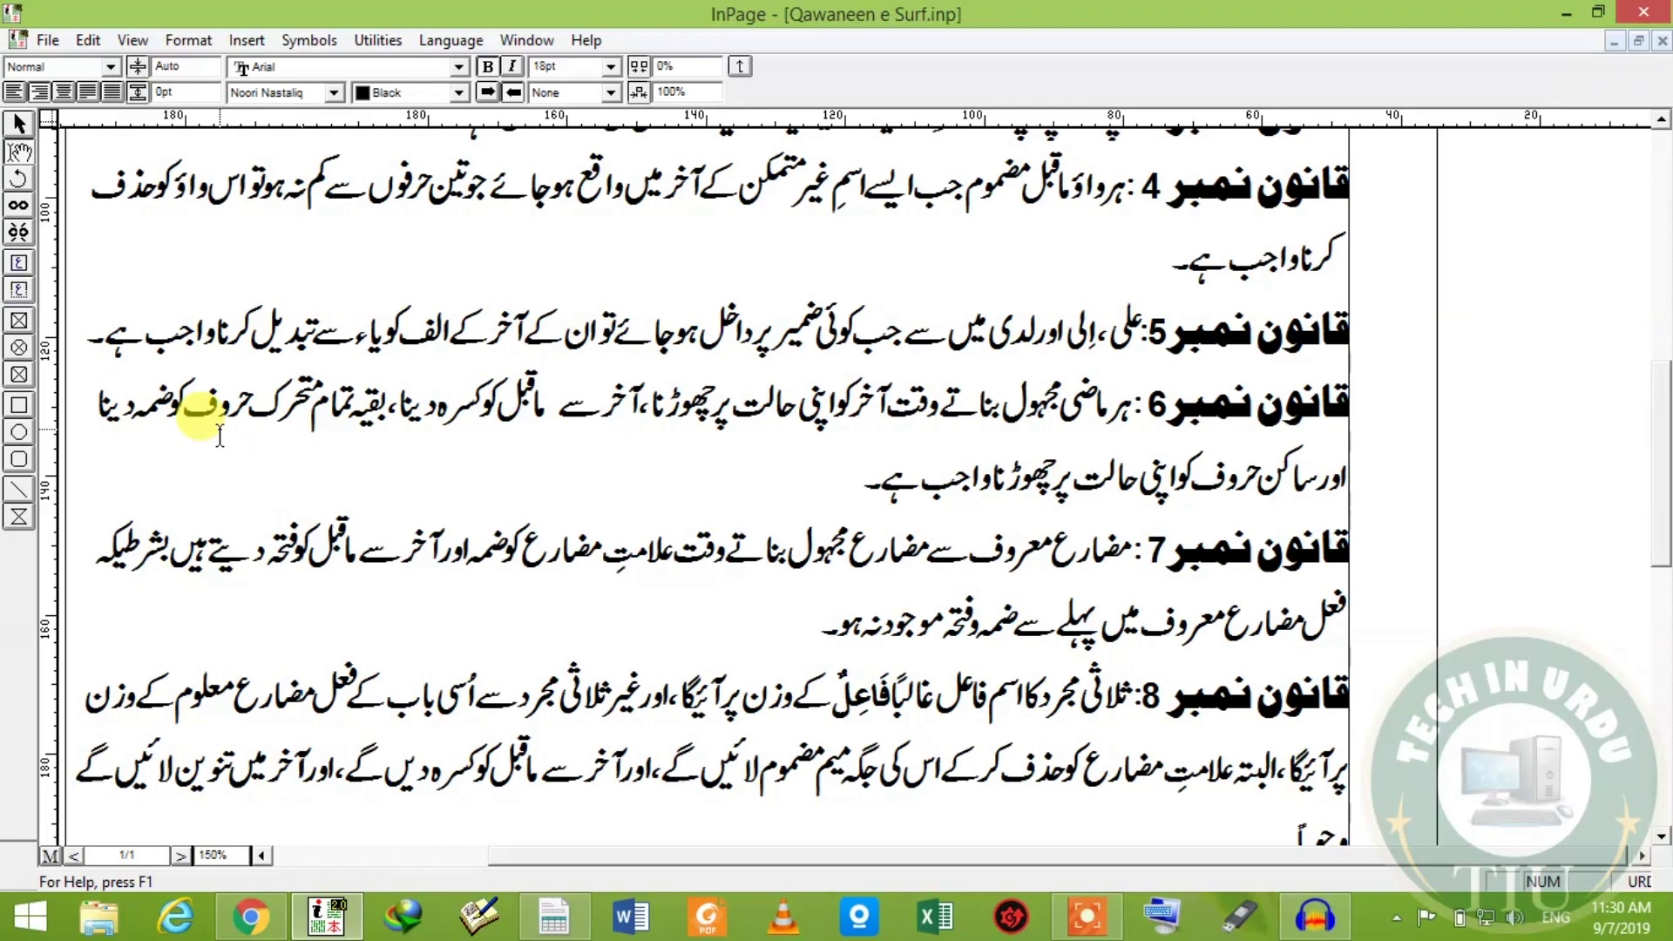
left_click(48, 41)
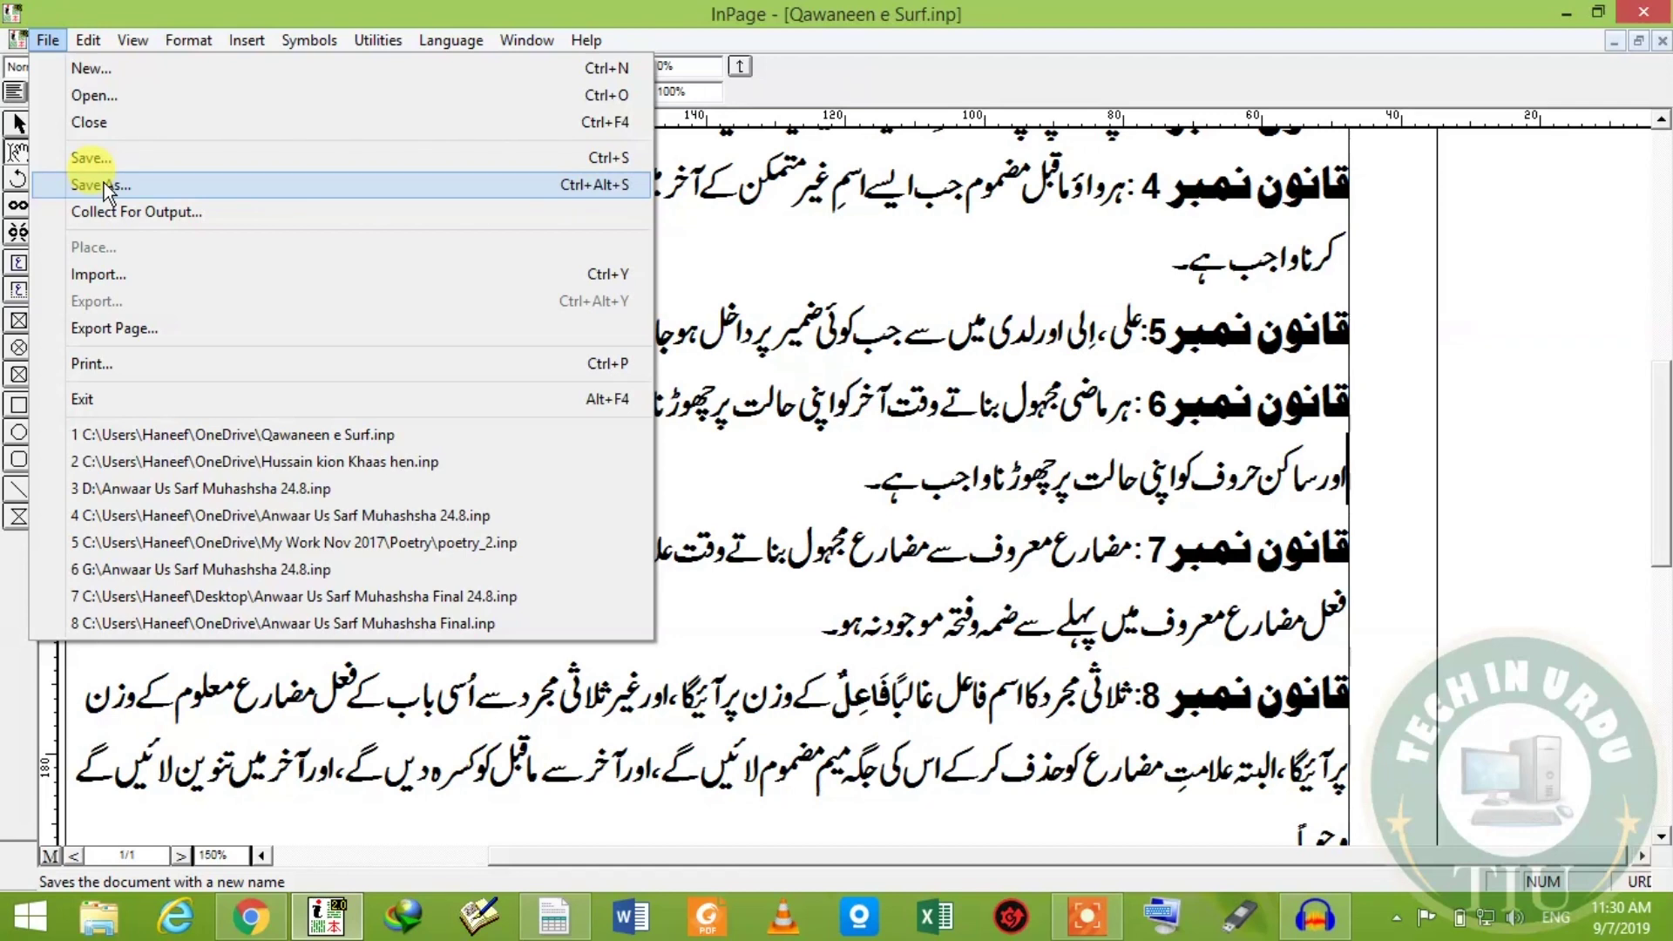
left_click(836, 267)
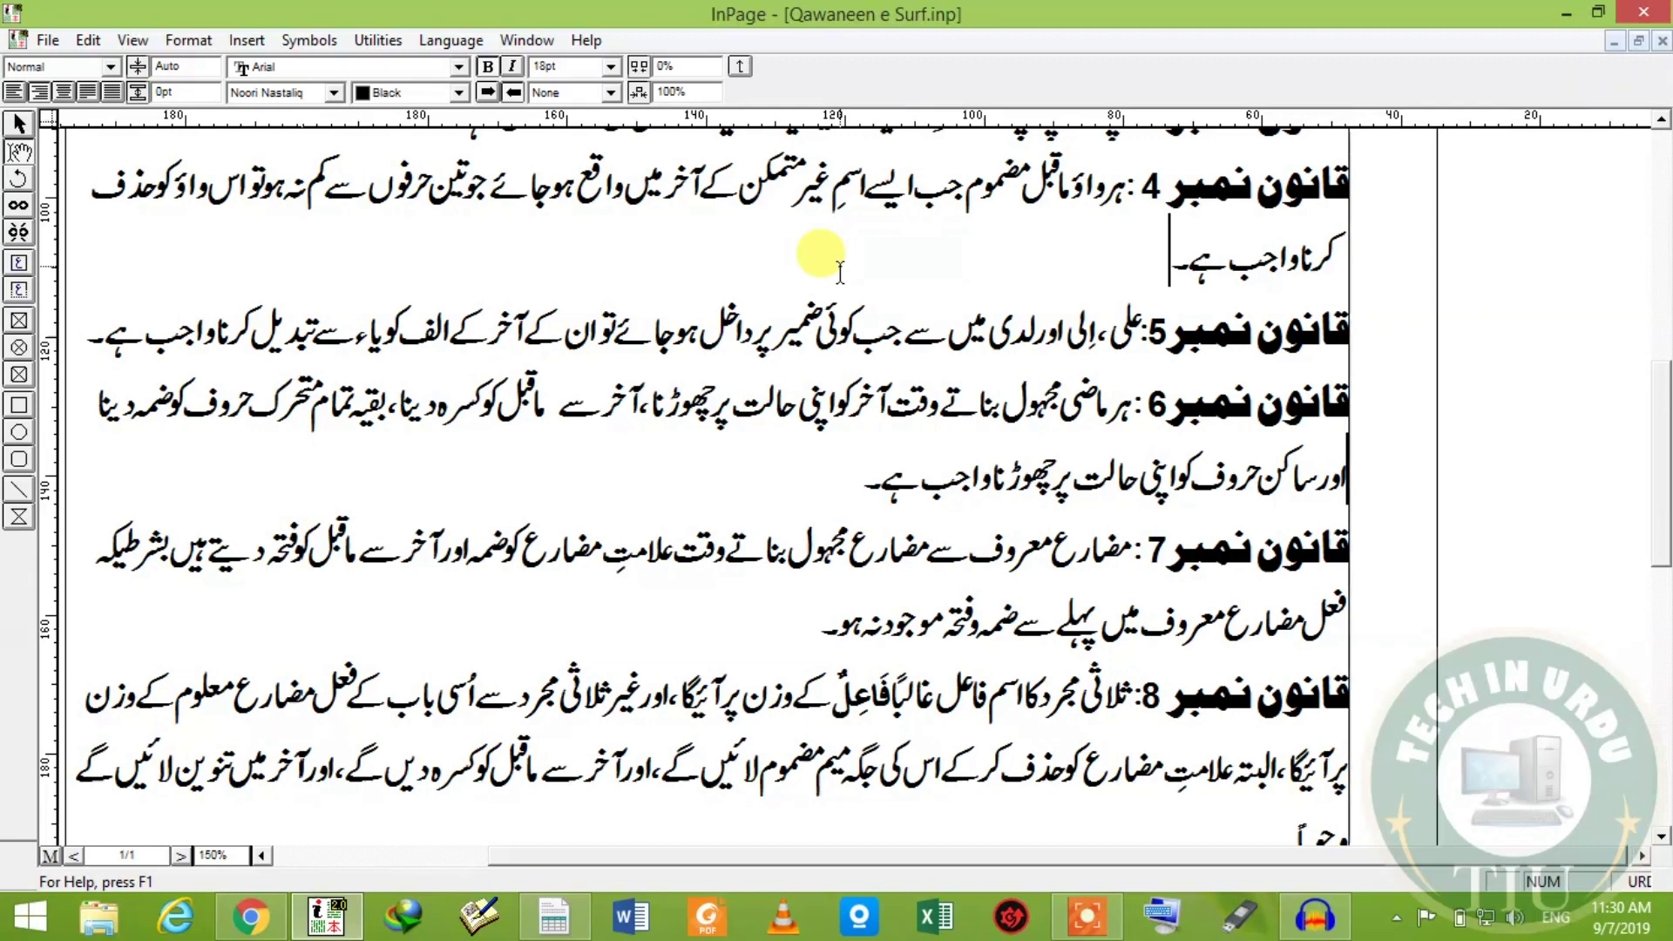
Examine the Save As settings of Qawaneen e Surf.inp and its file type choices, keeping InPage File (*.inp).
key("ctrl+shift+s")
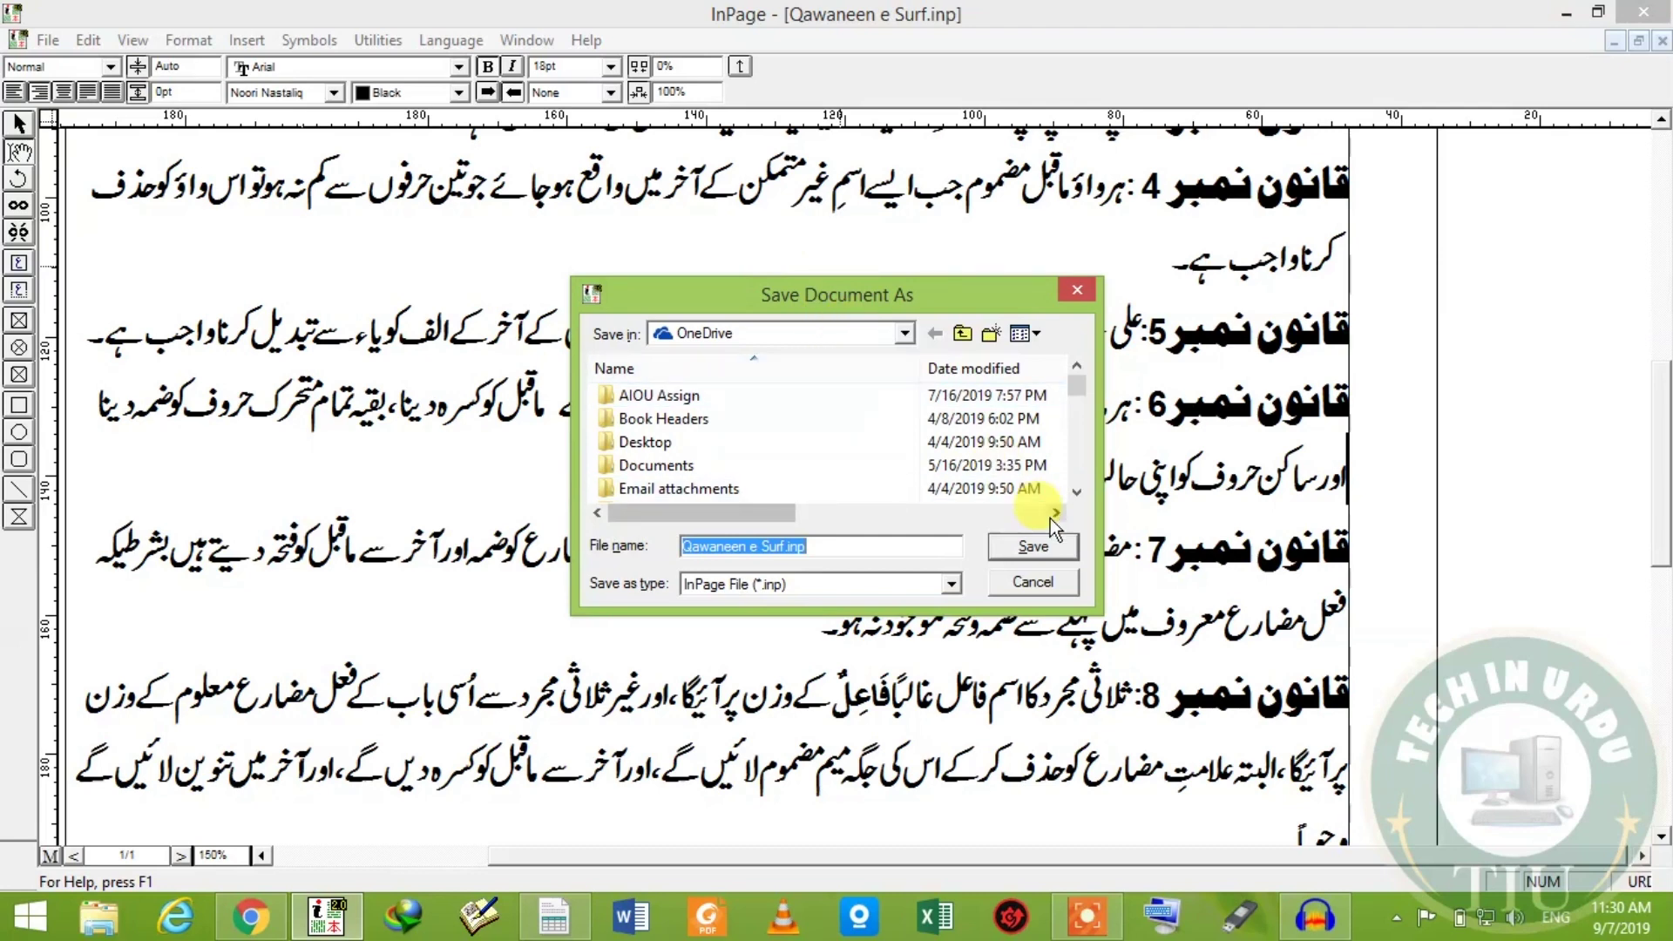
left_click(1034, 550)
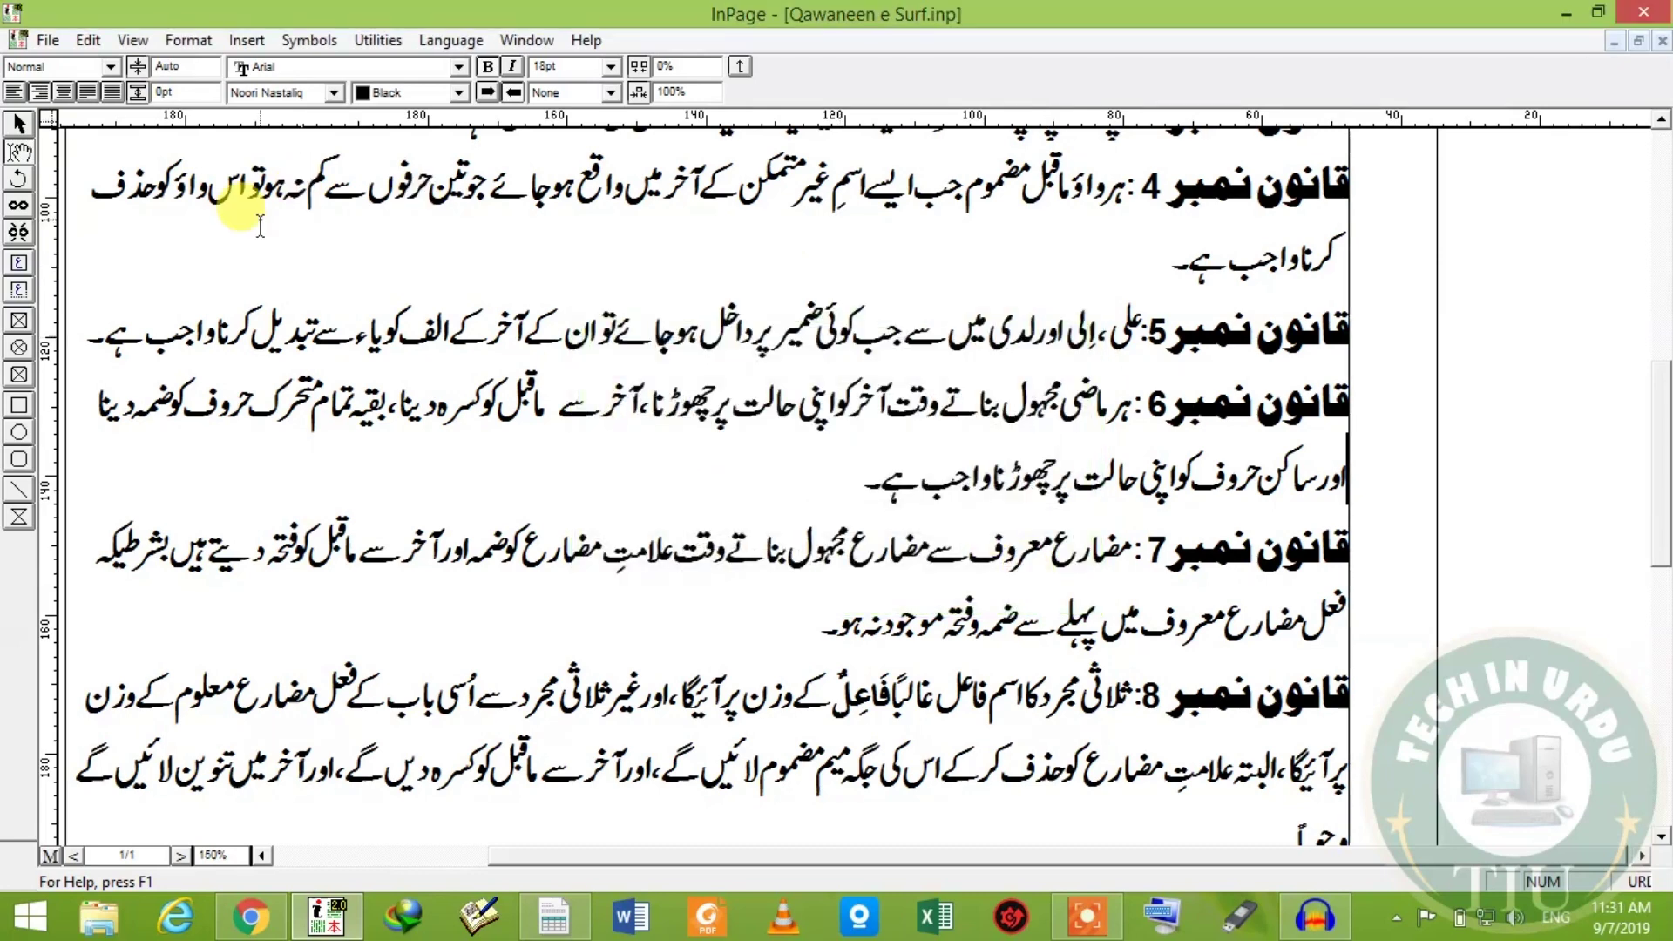
left_click(43, 41)
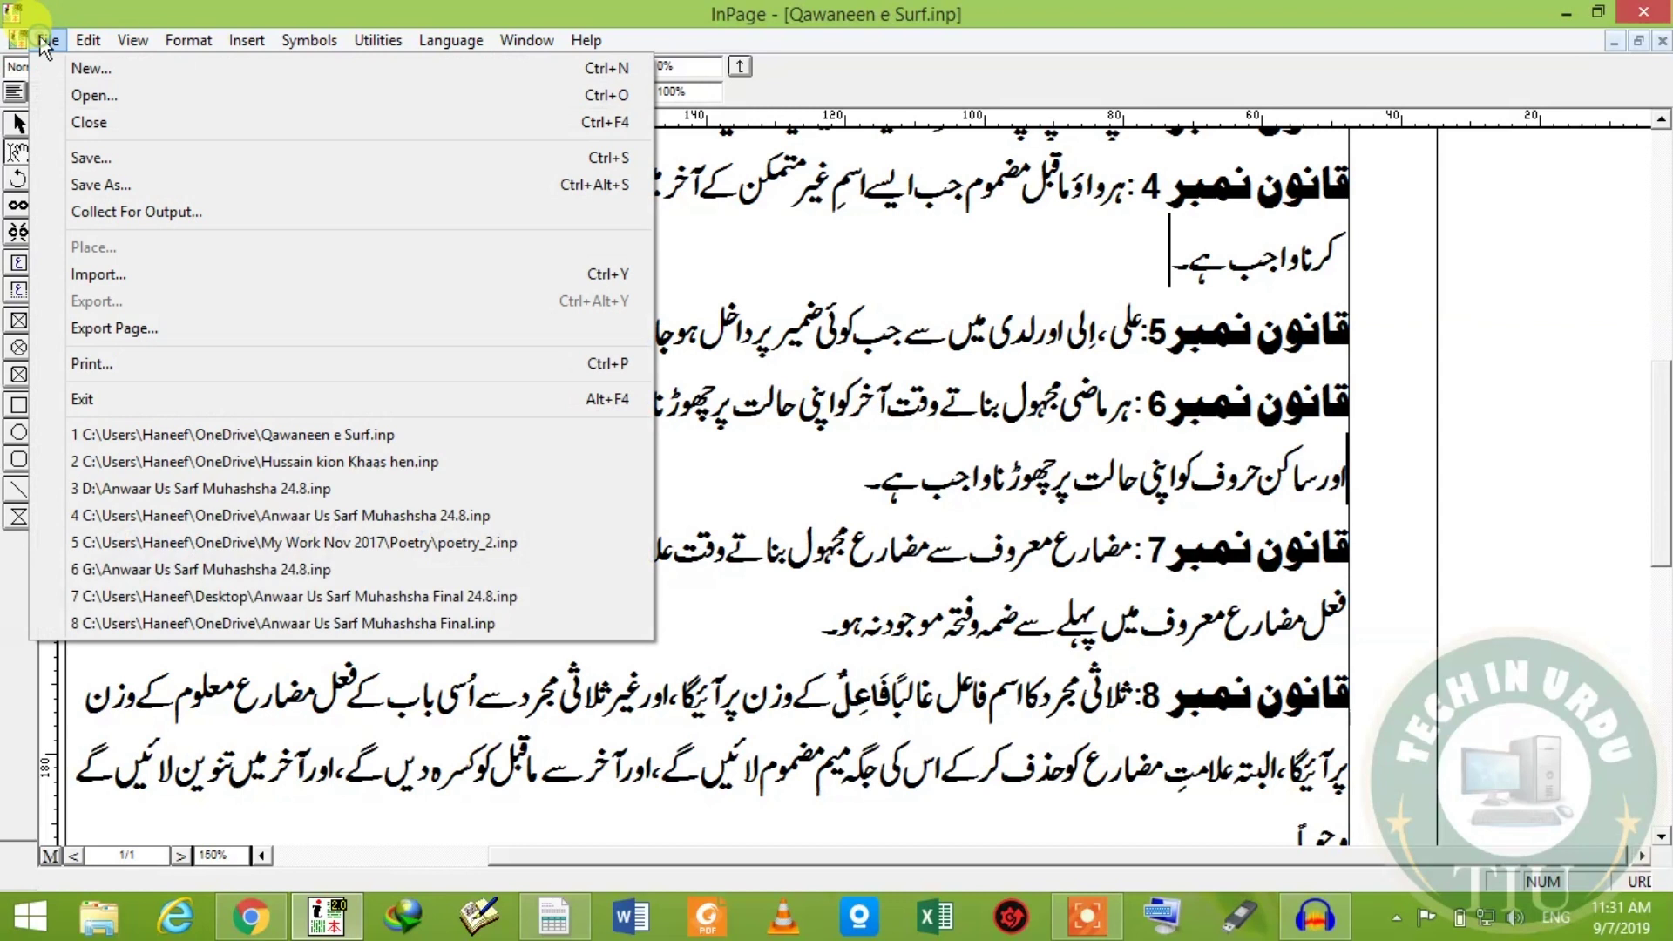
left_click(110, 180)
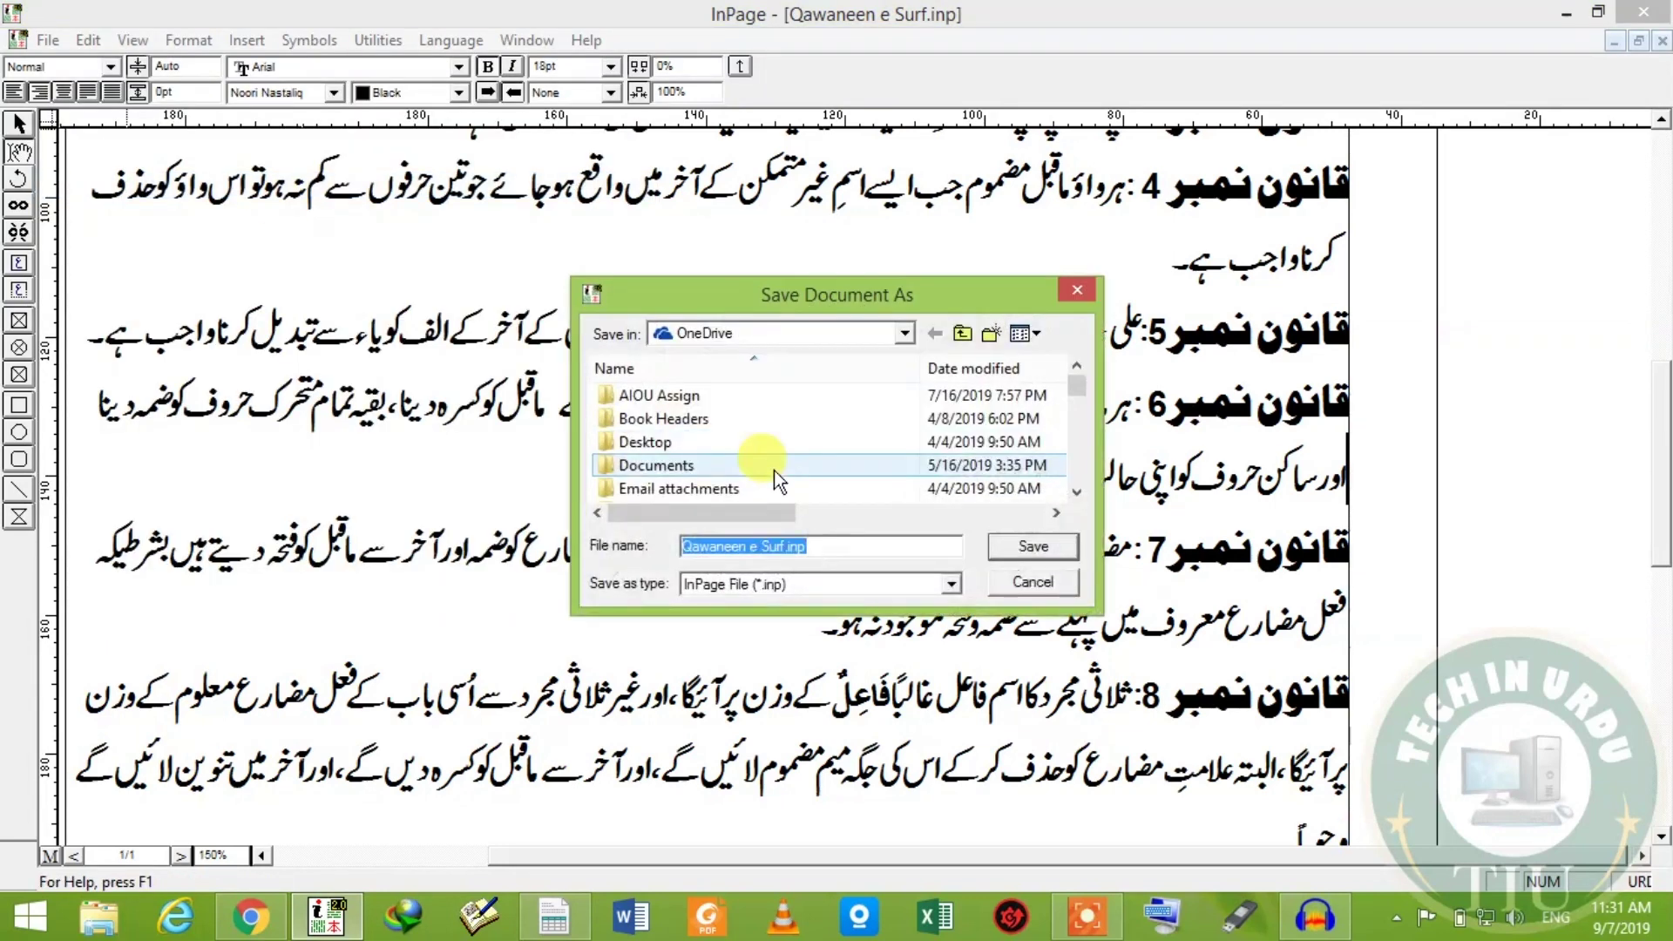
left_click(813, 587)
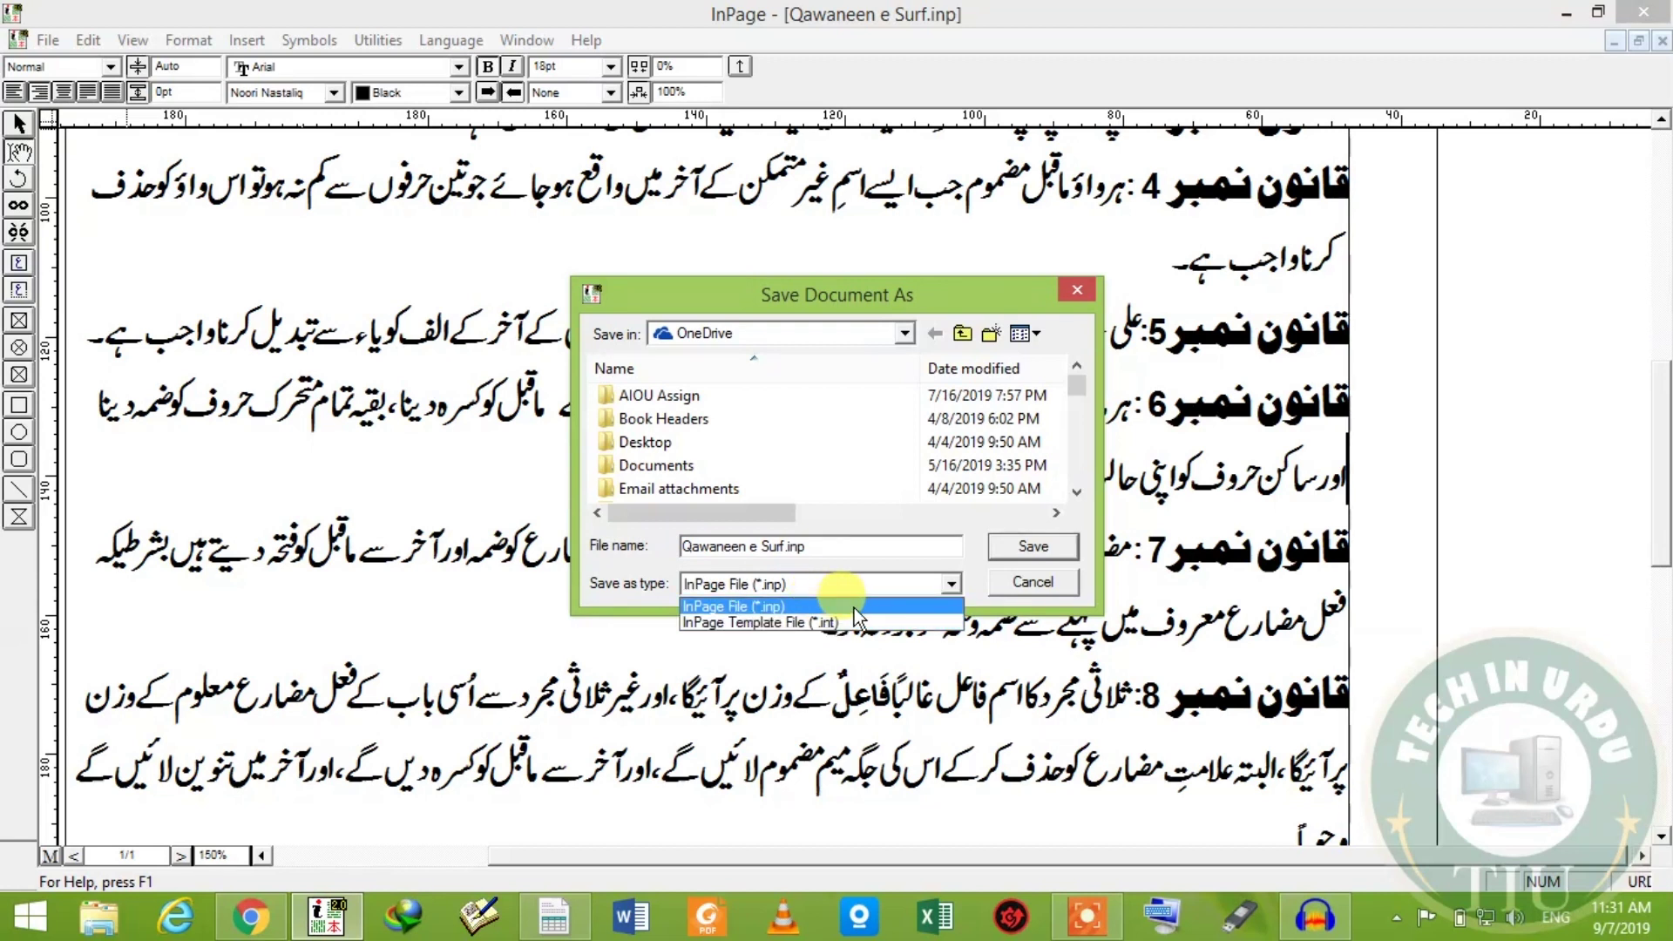
left_click(950, 606)
left_click(1032, 545)
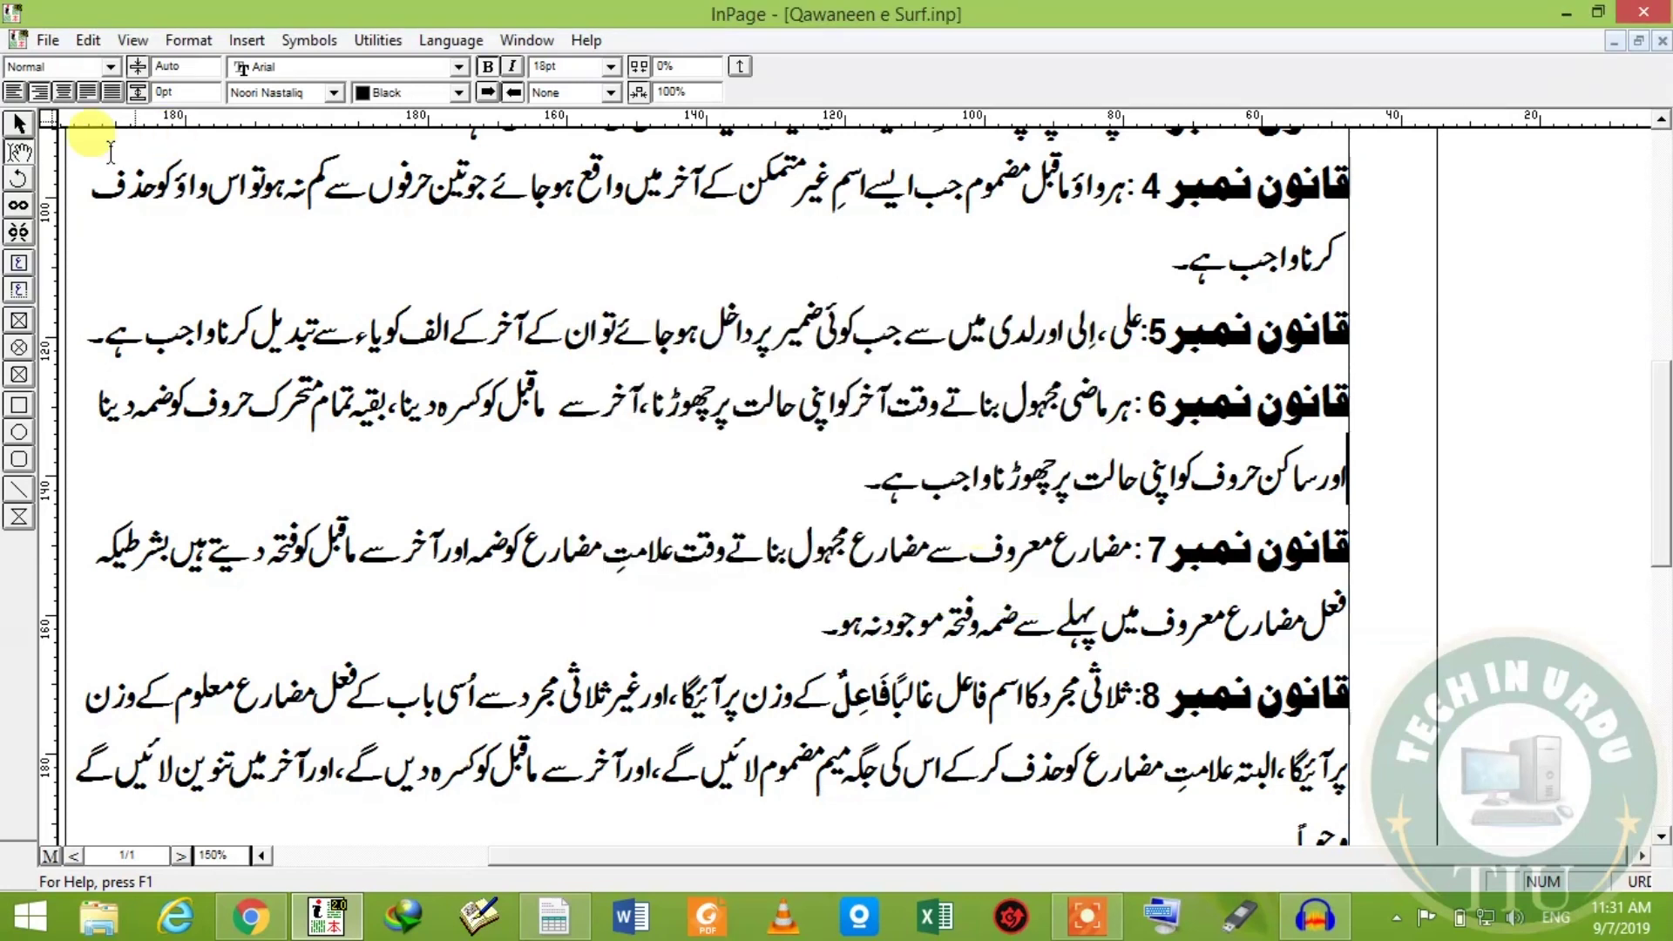
Examine the save settings of Collect For Output and leave them without collecting the document.
left_click(41, 44)
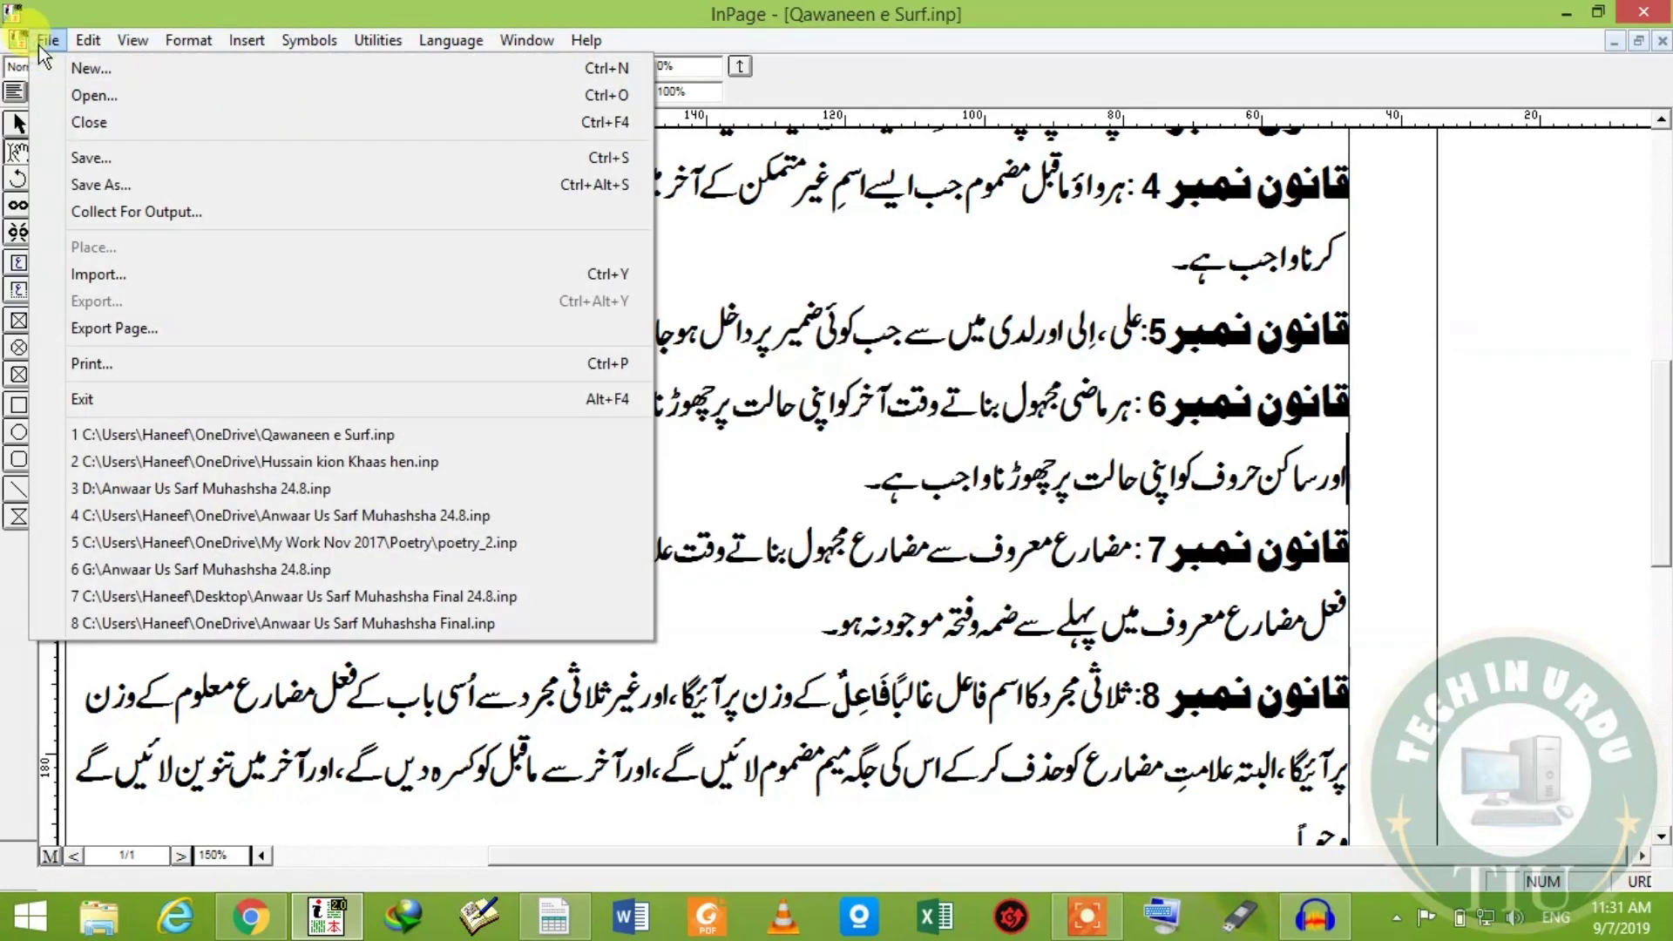
left_click(158, 211)
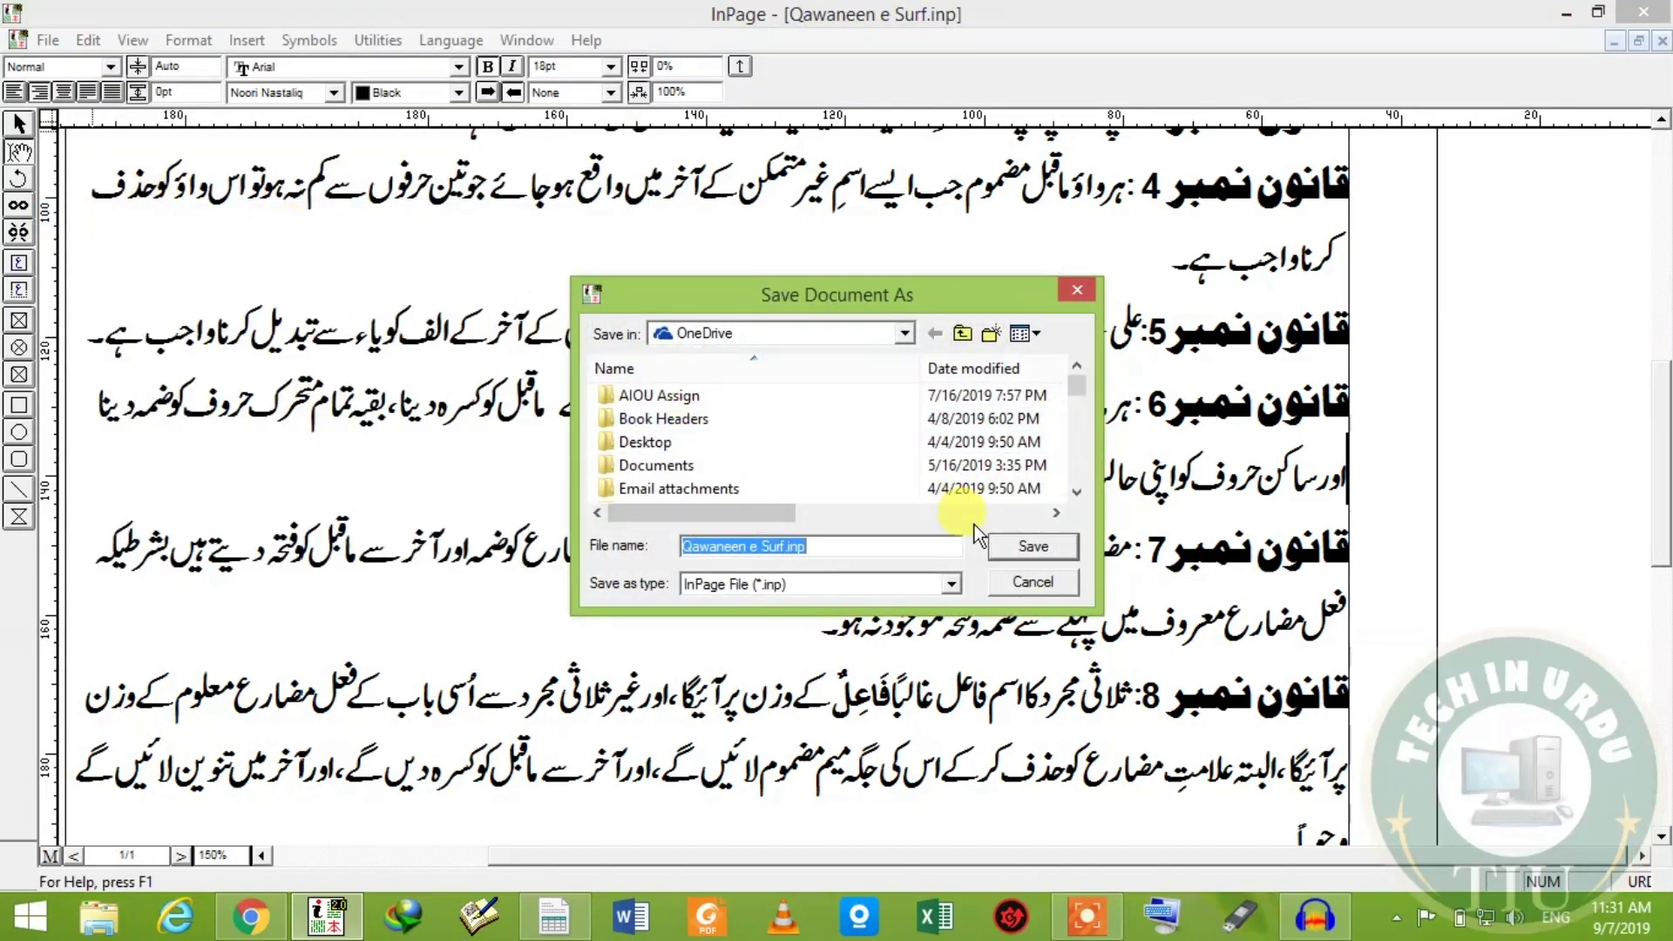
left_click(1026, 547)
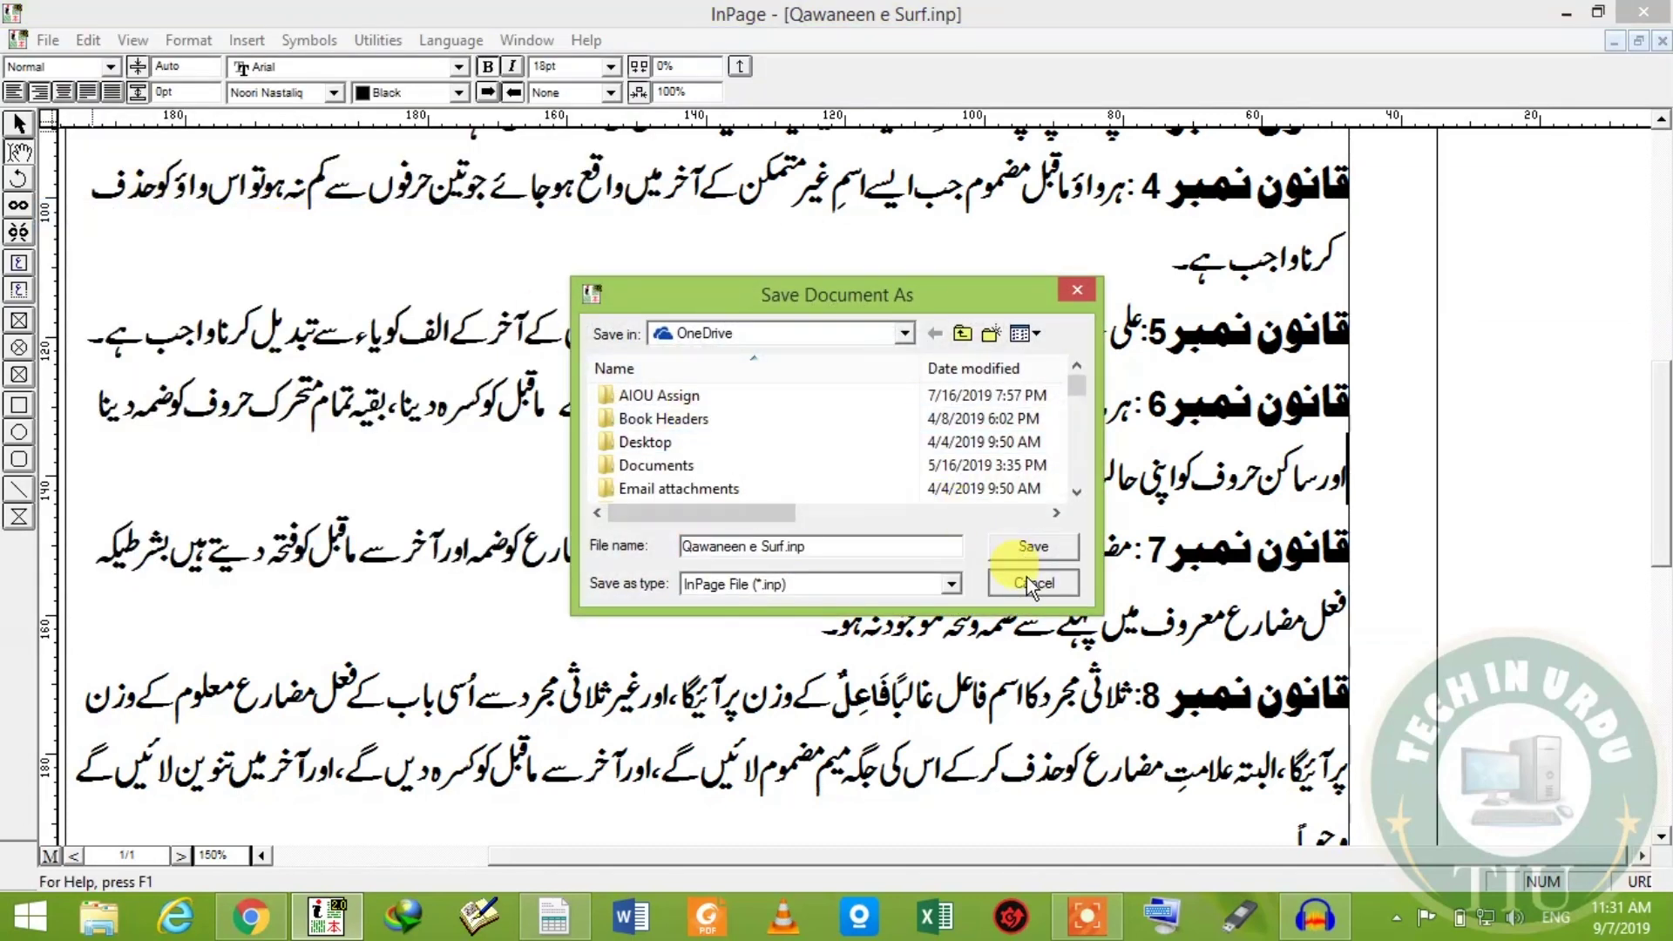
Examine the Import file selection for the document and leave it without importing a file.
left_click(45, 40)
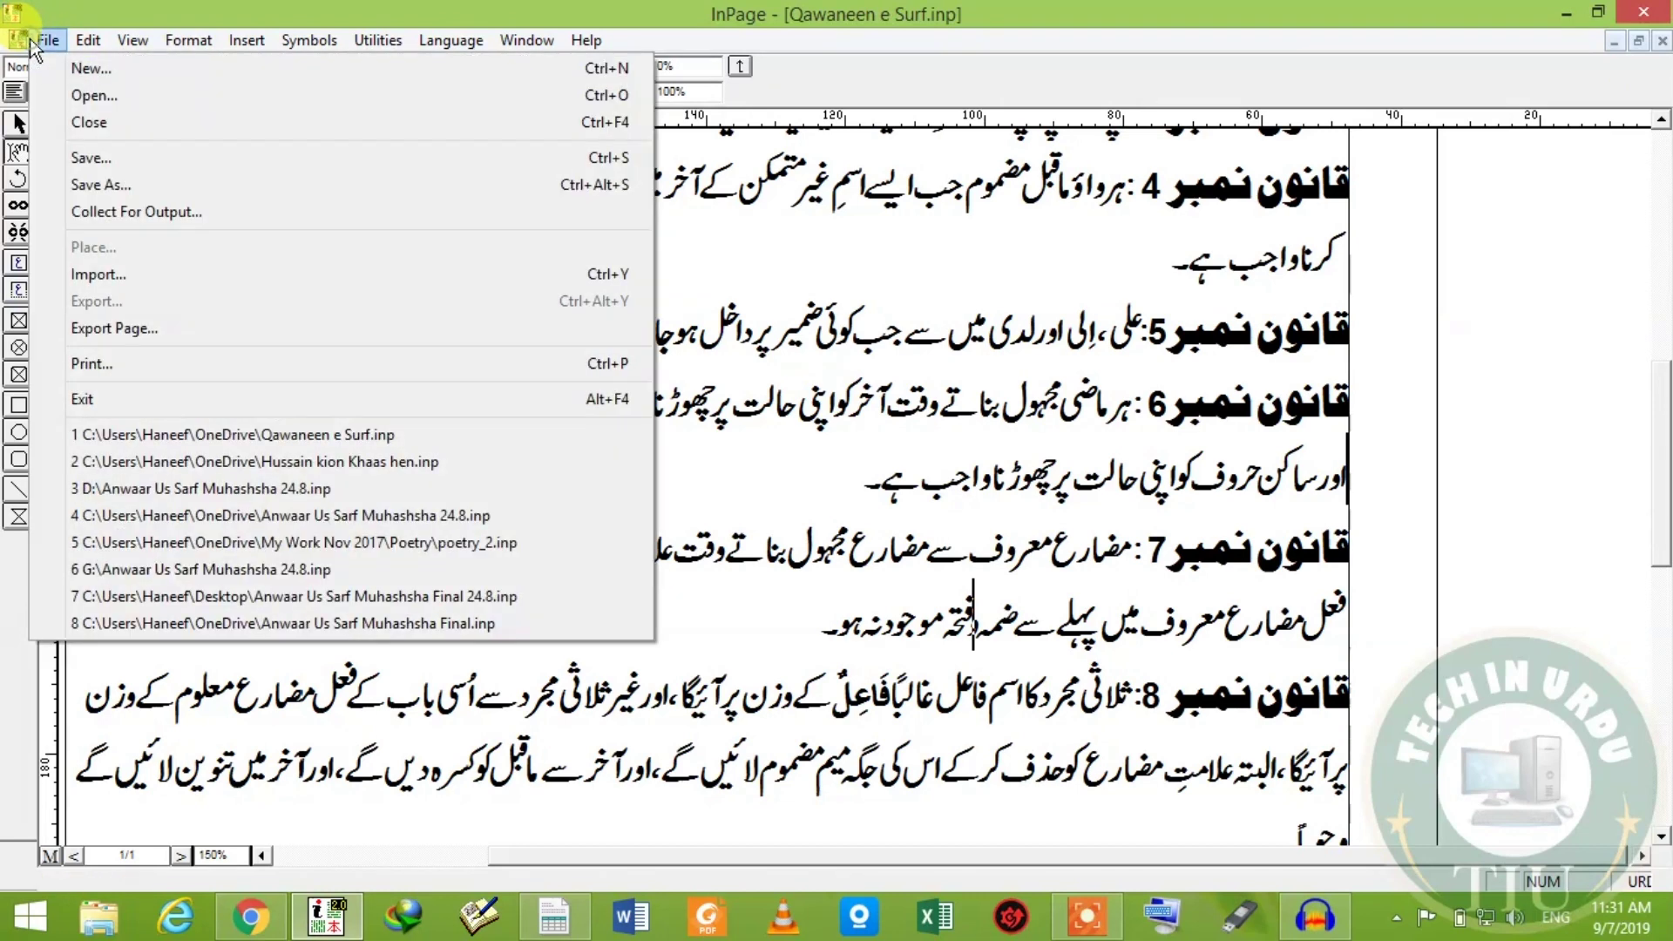
left_click(151, 280)
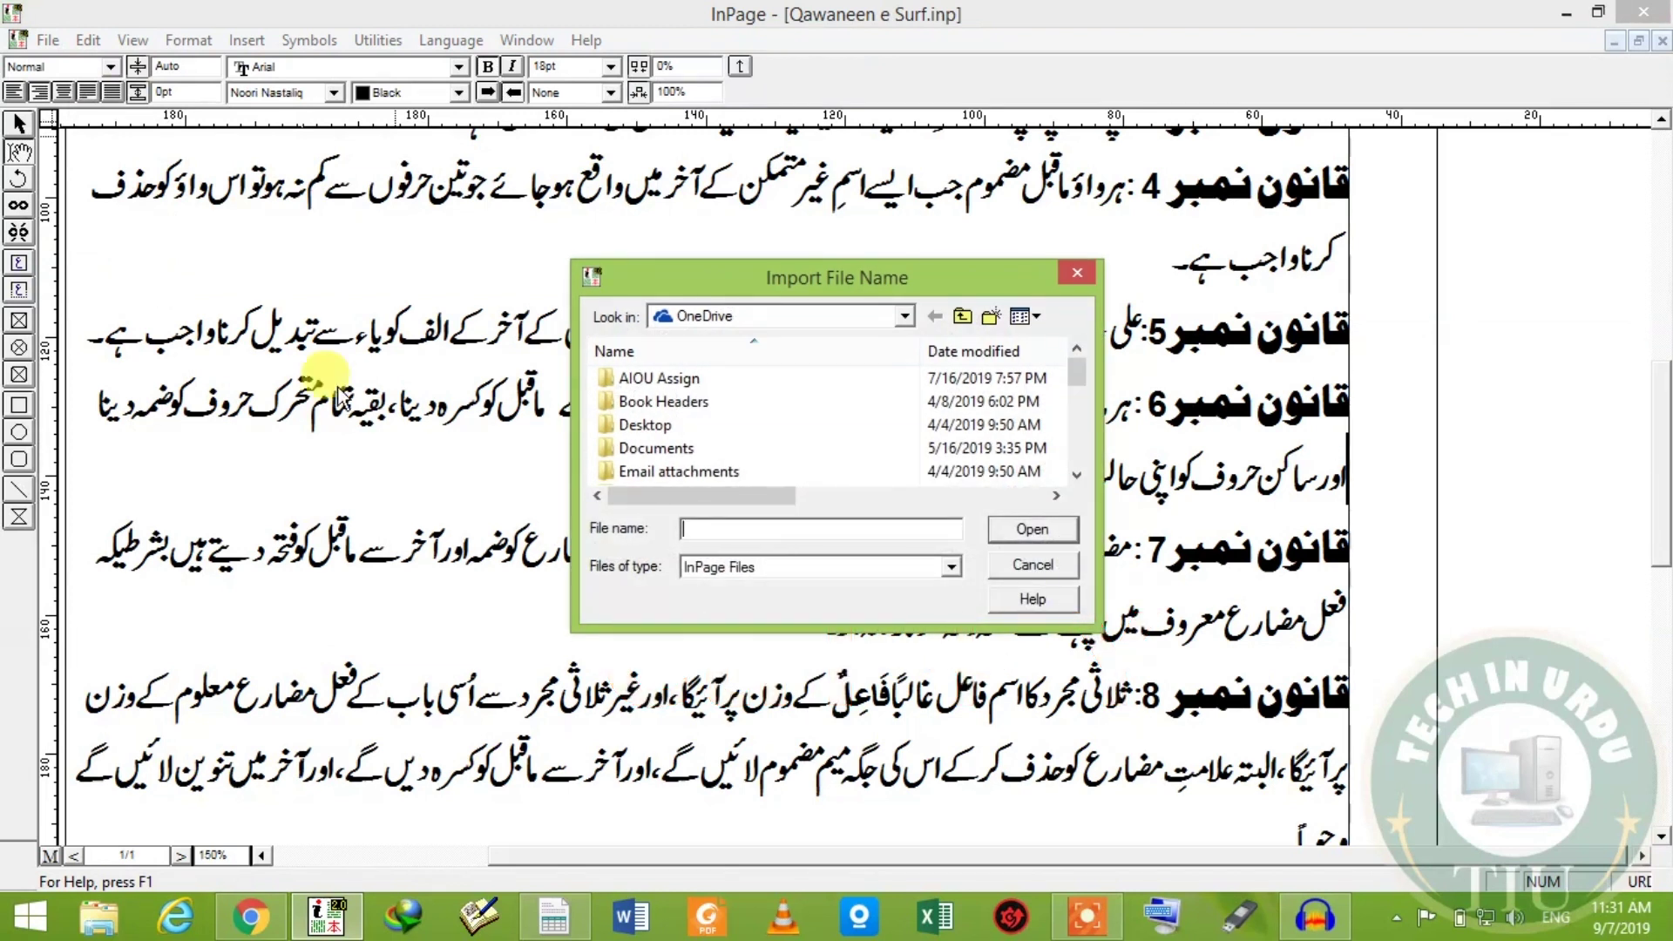
left_click(1043, 567)
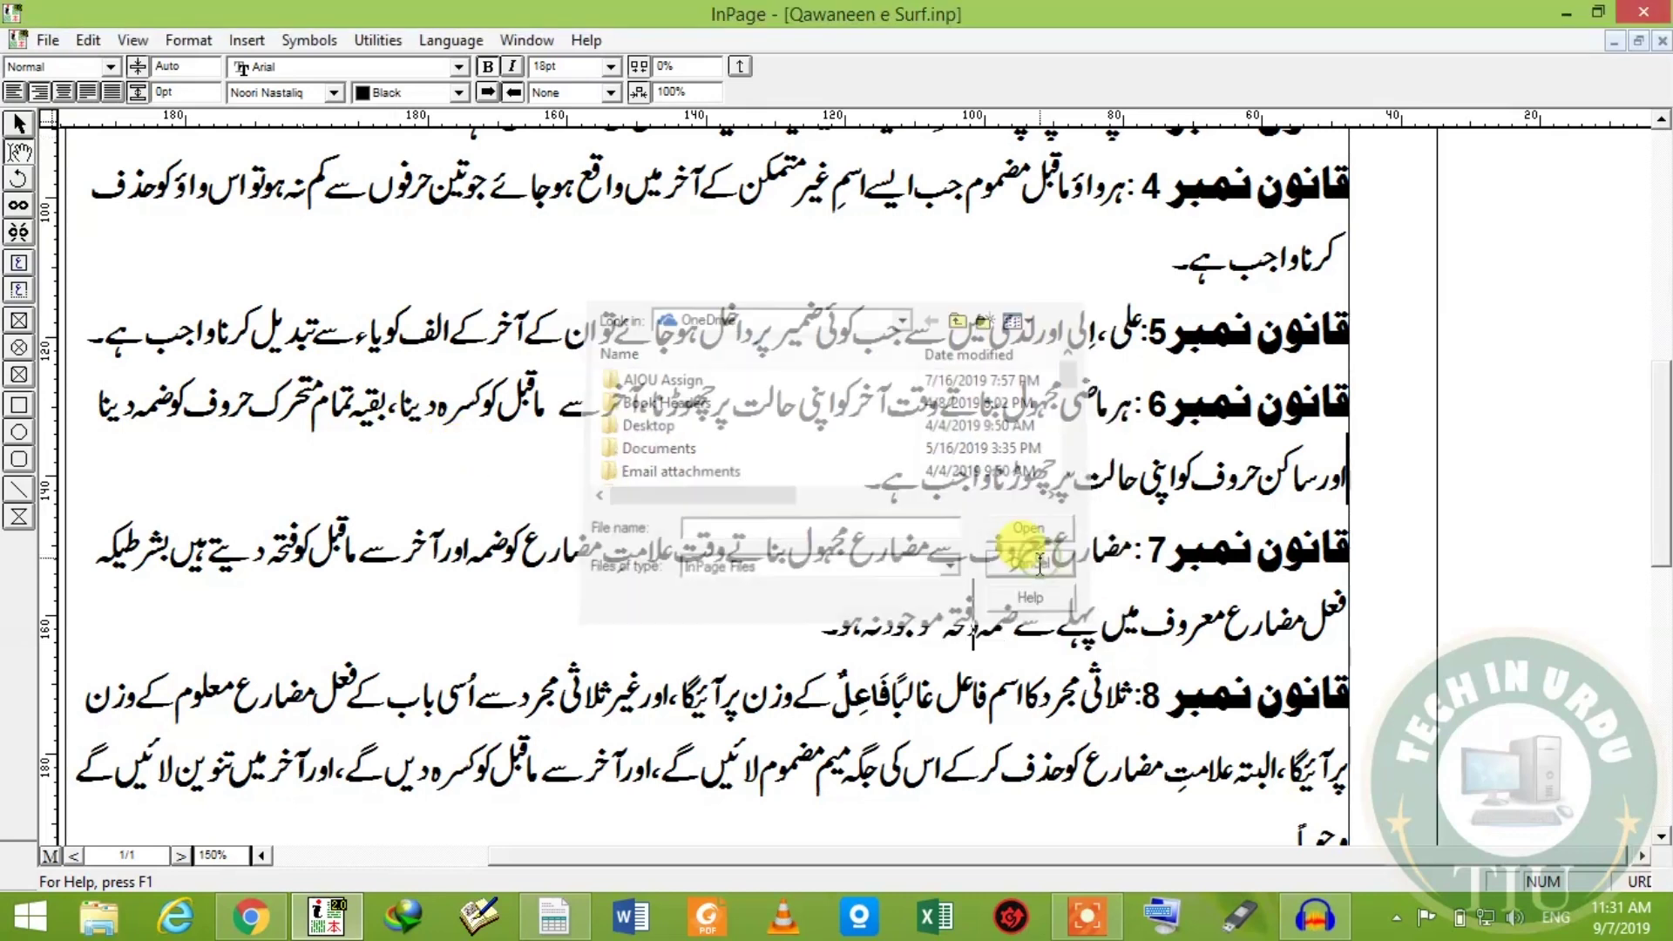
Start a page export of the document as a picture with the export range set to Selected Objects.
left_click(52, 43)
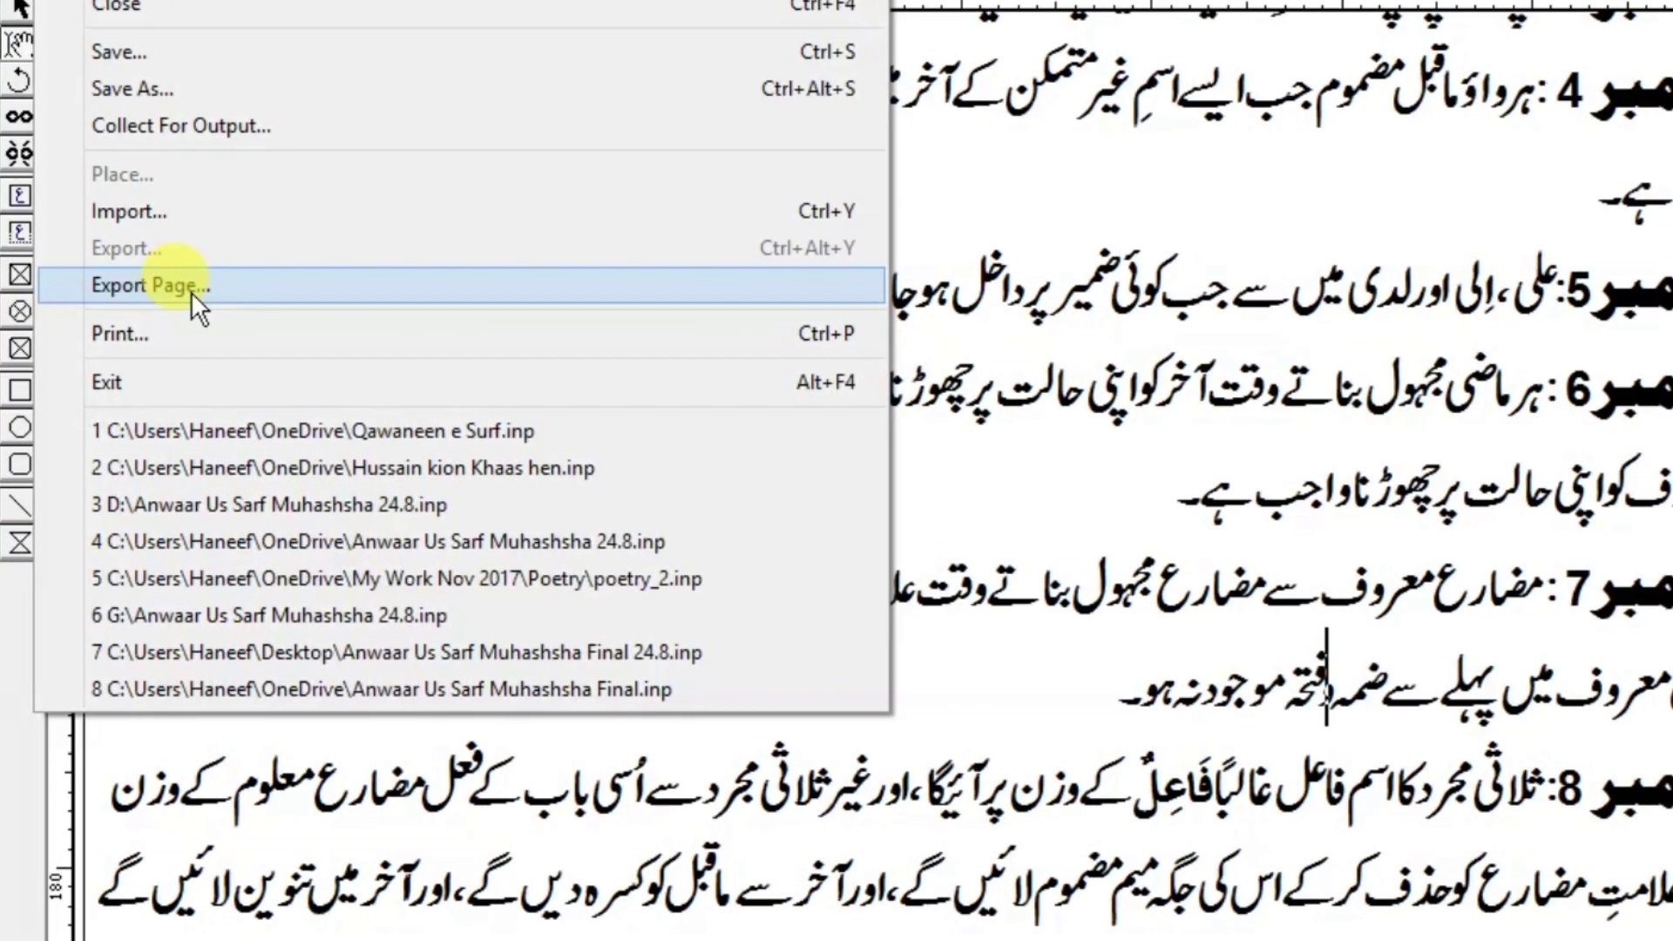
left_click(182, 302)
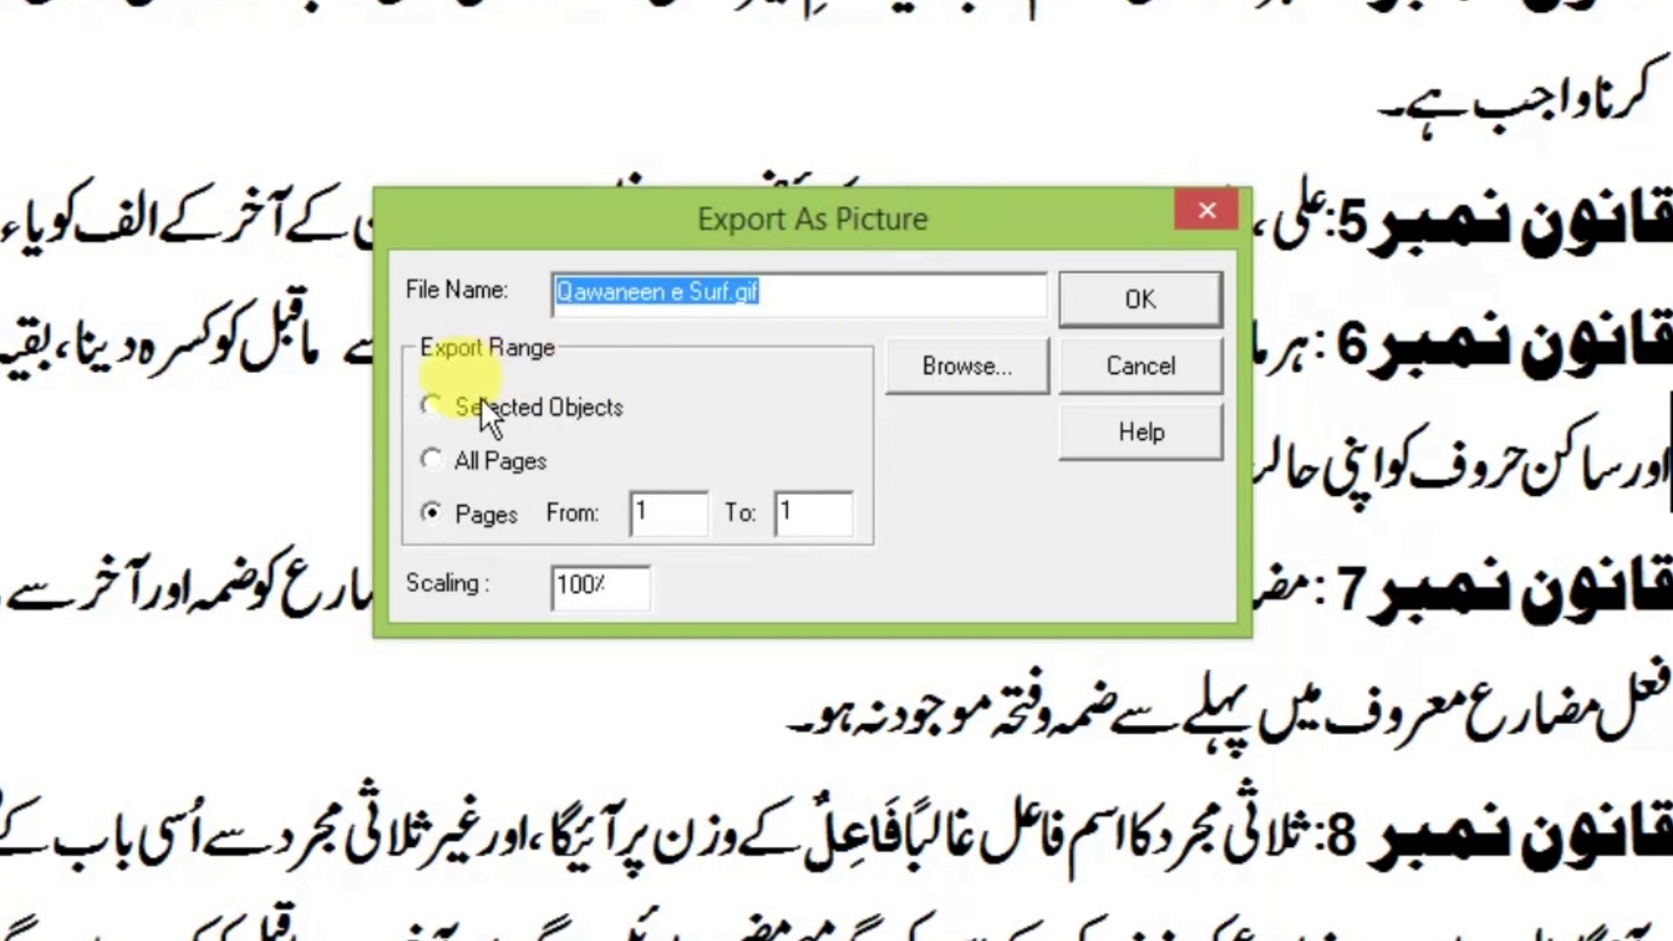
left_click(439, 413)
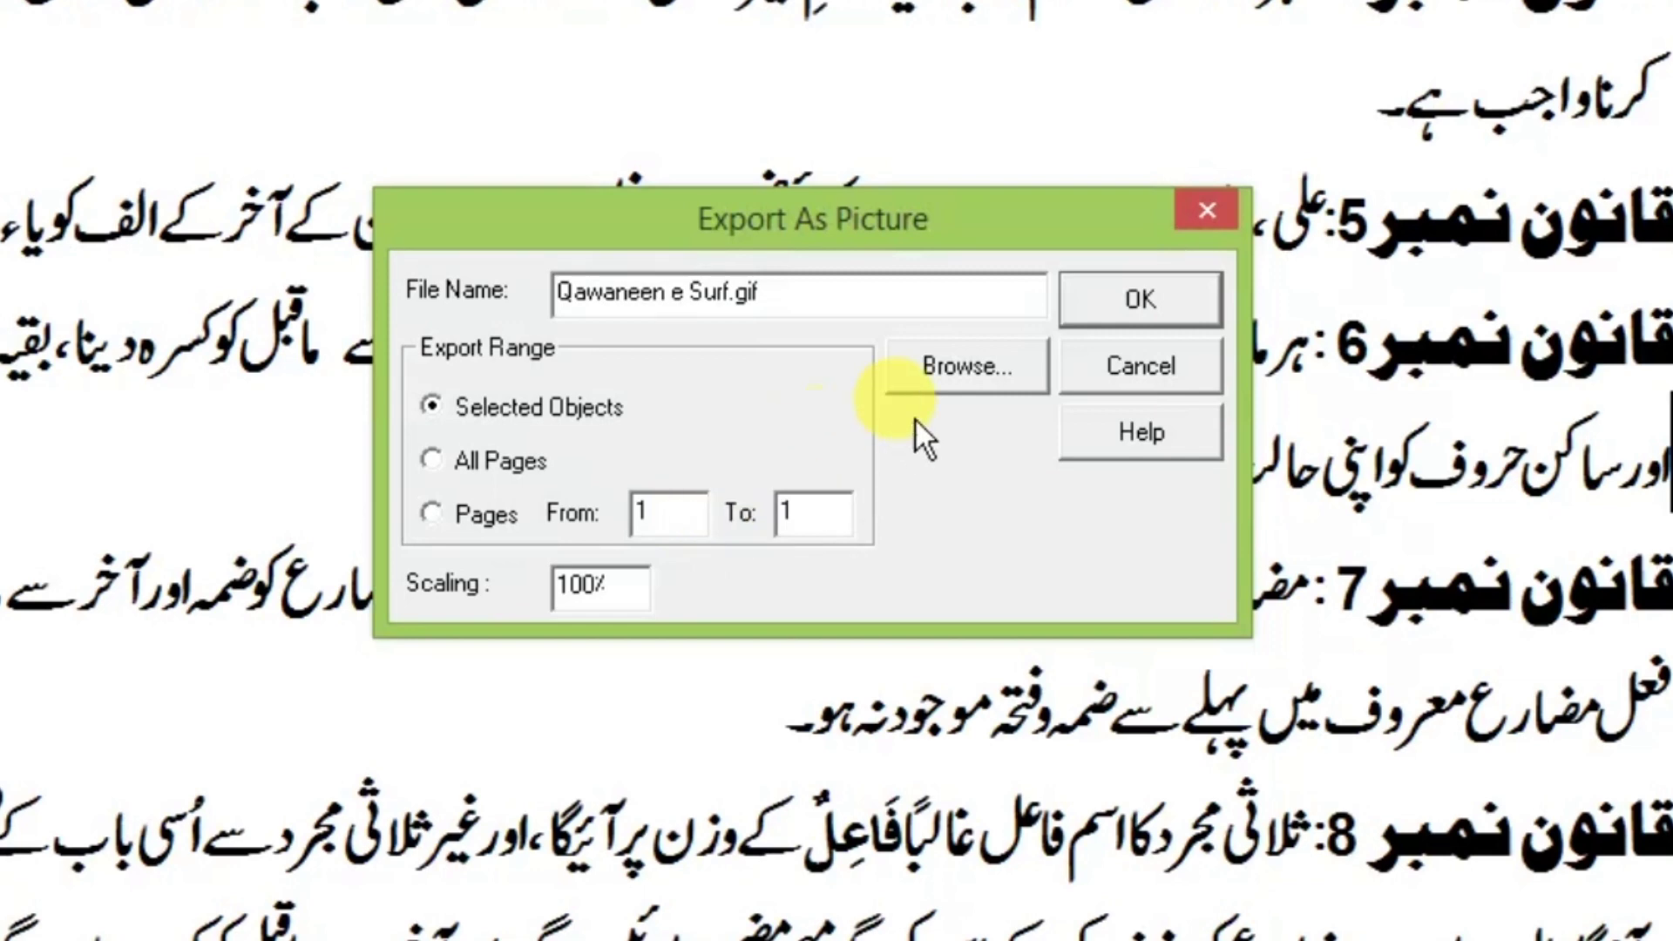
Try out an Encapsulated PostScript picture export named kiiii in the OneDrive folder and leave the export settings without exporting.
left_click(952, 374)
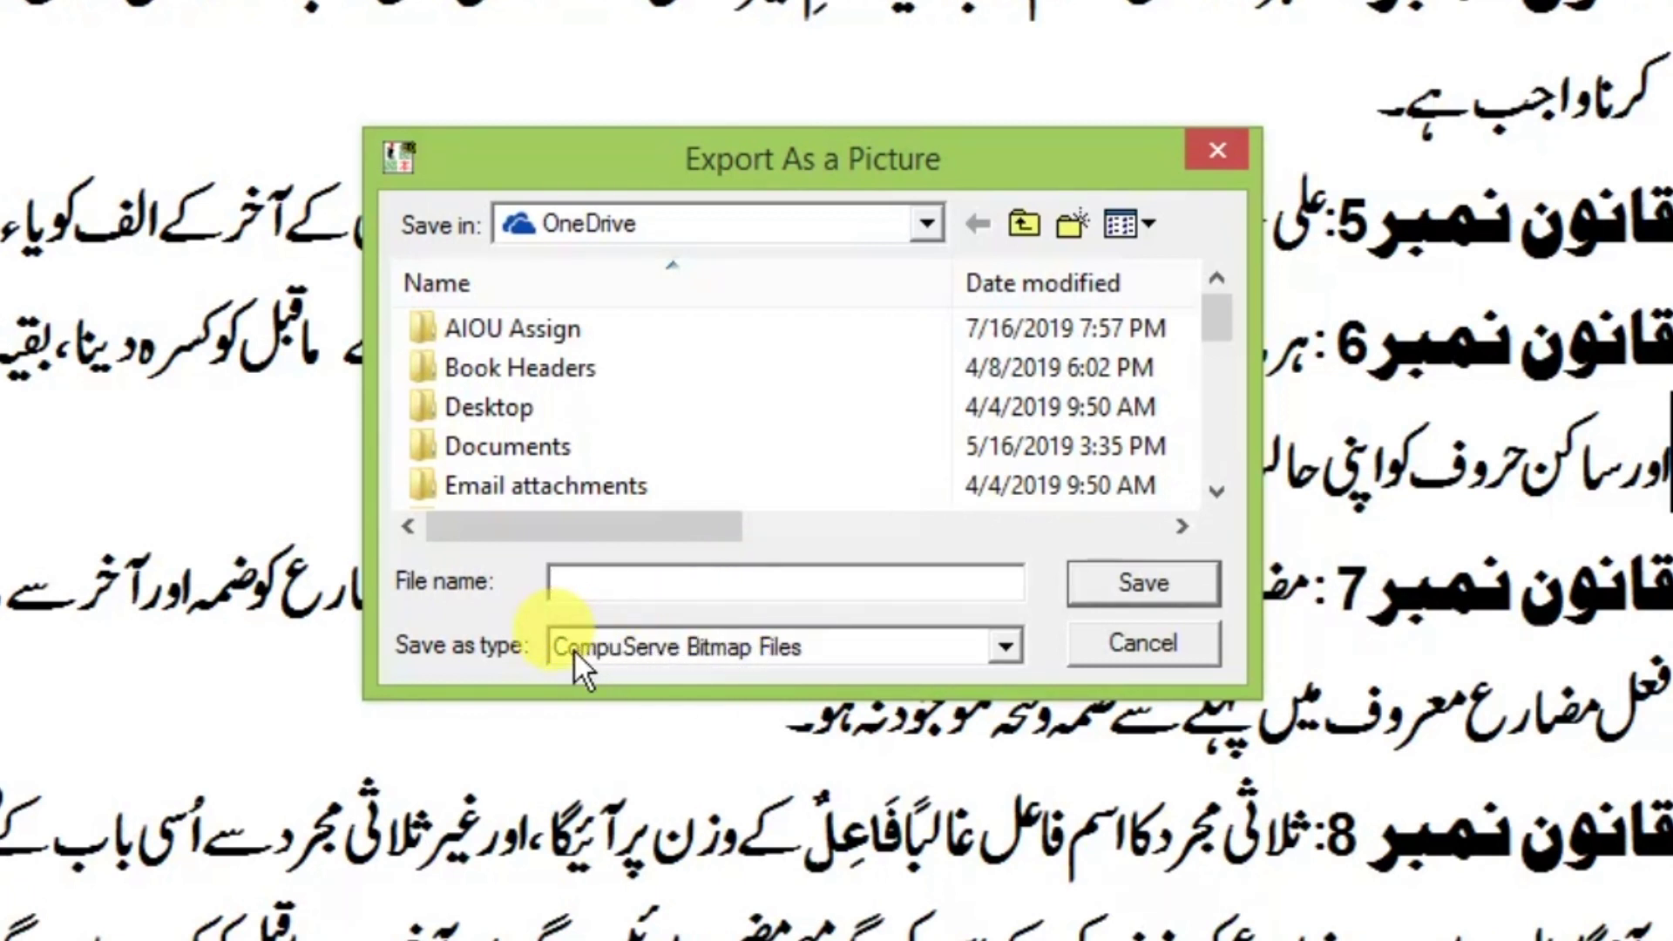
left_click(717, 653)
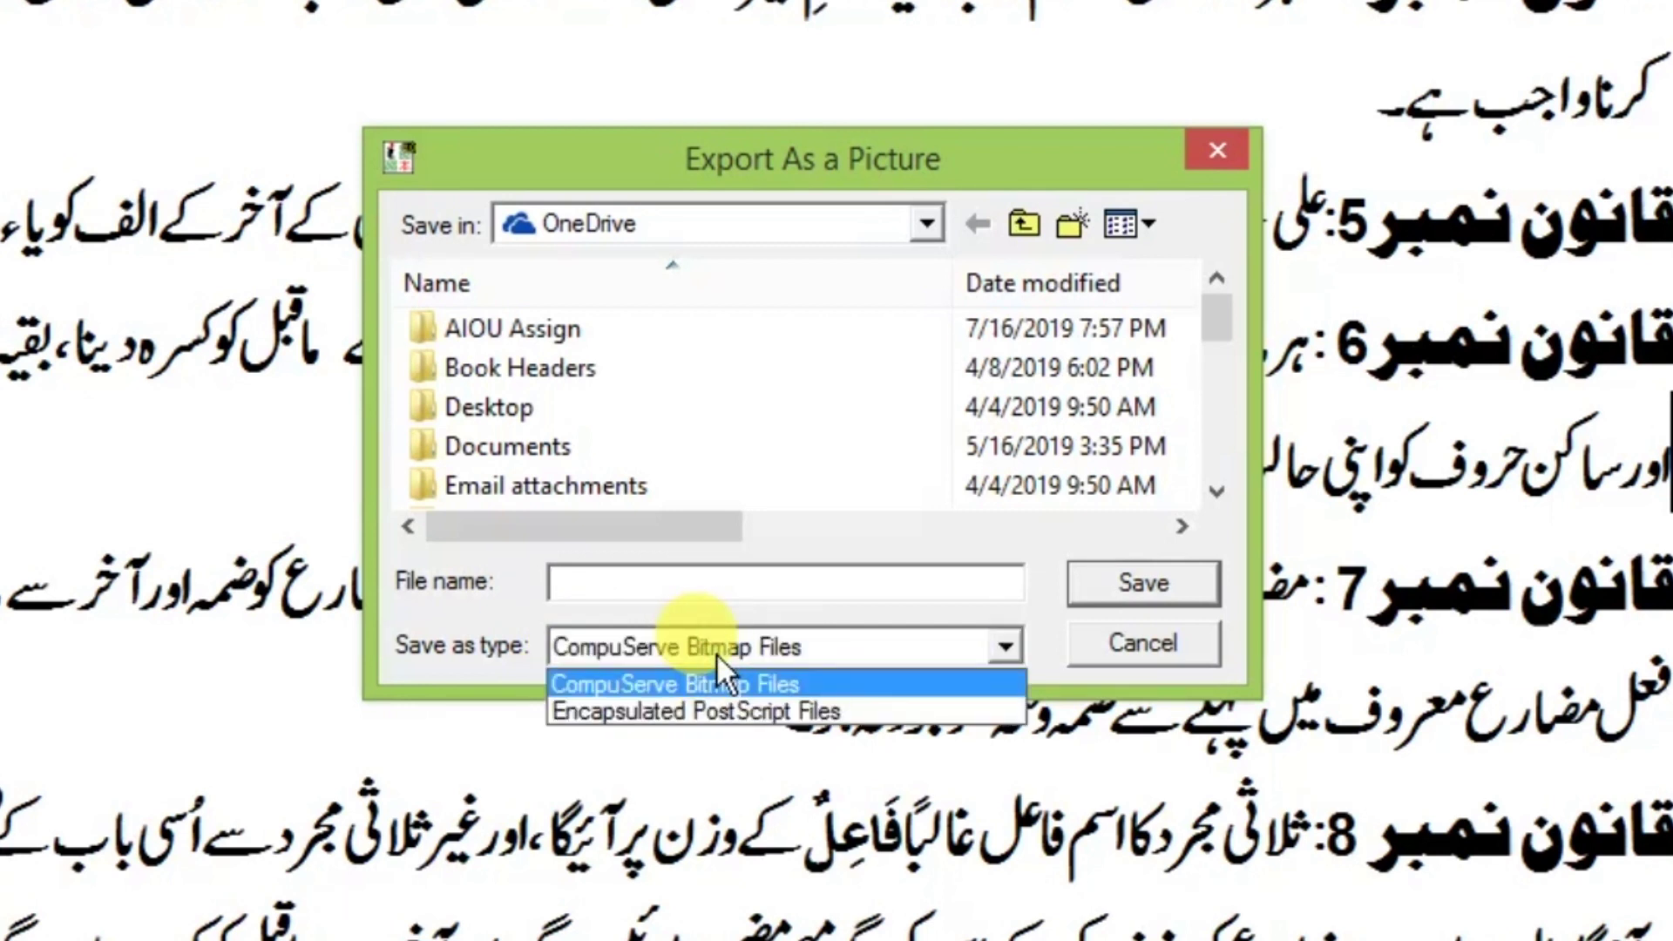
left_click(720, 720)
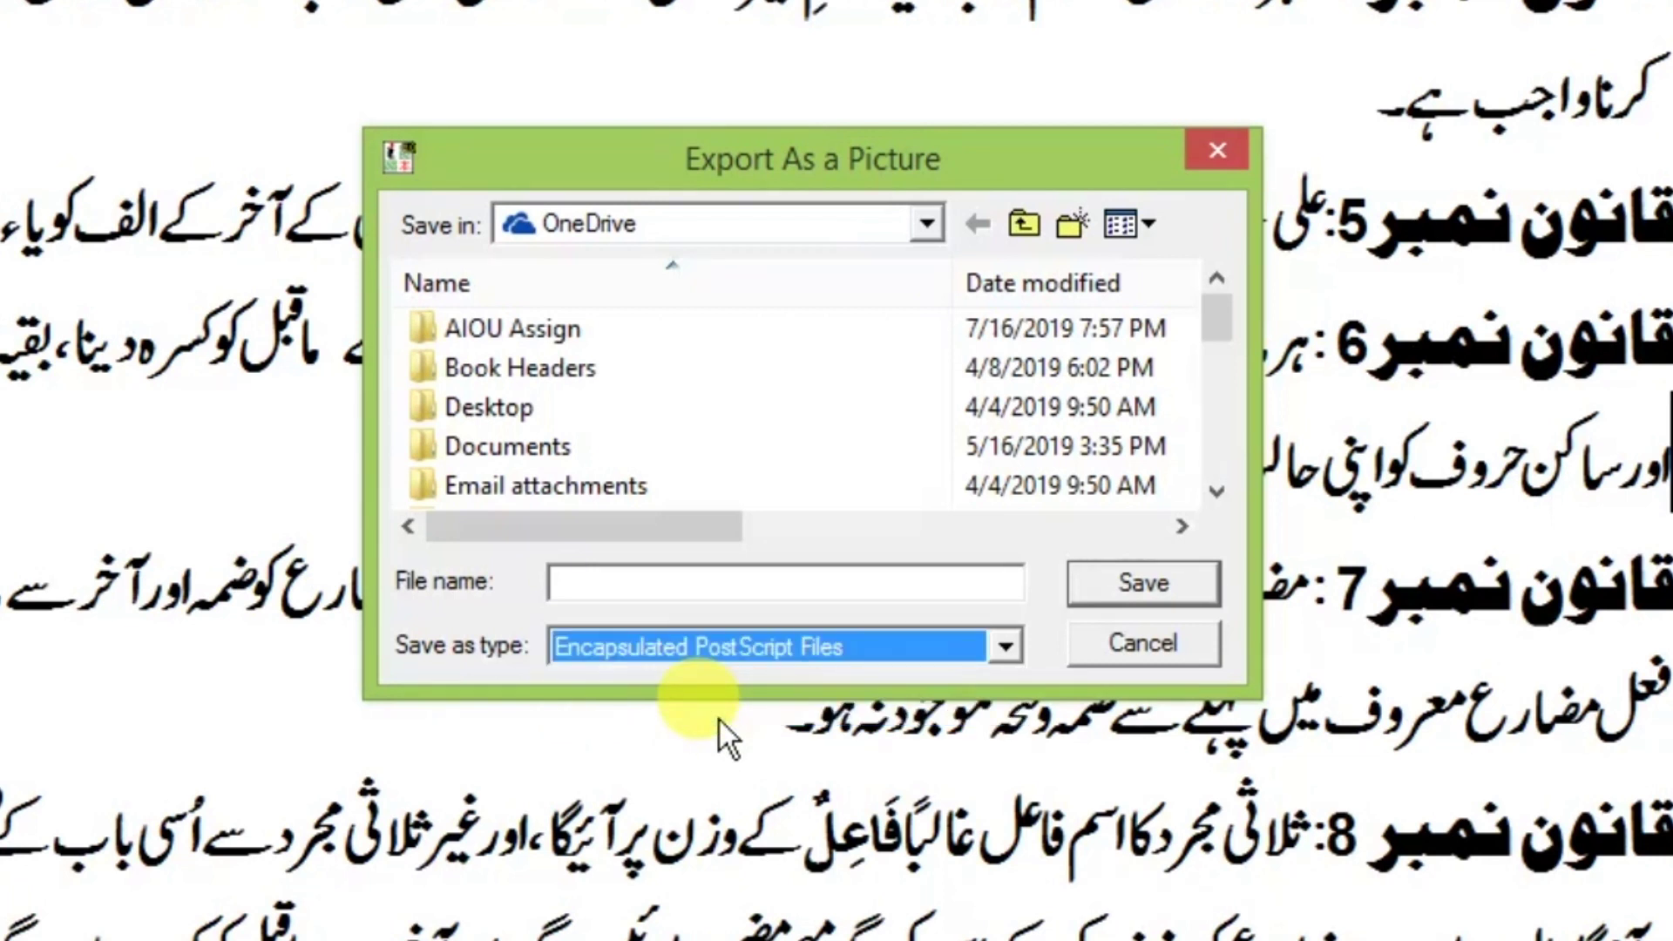
left_click(660, 581)
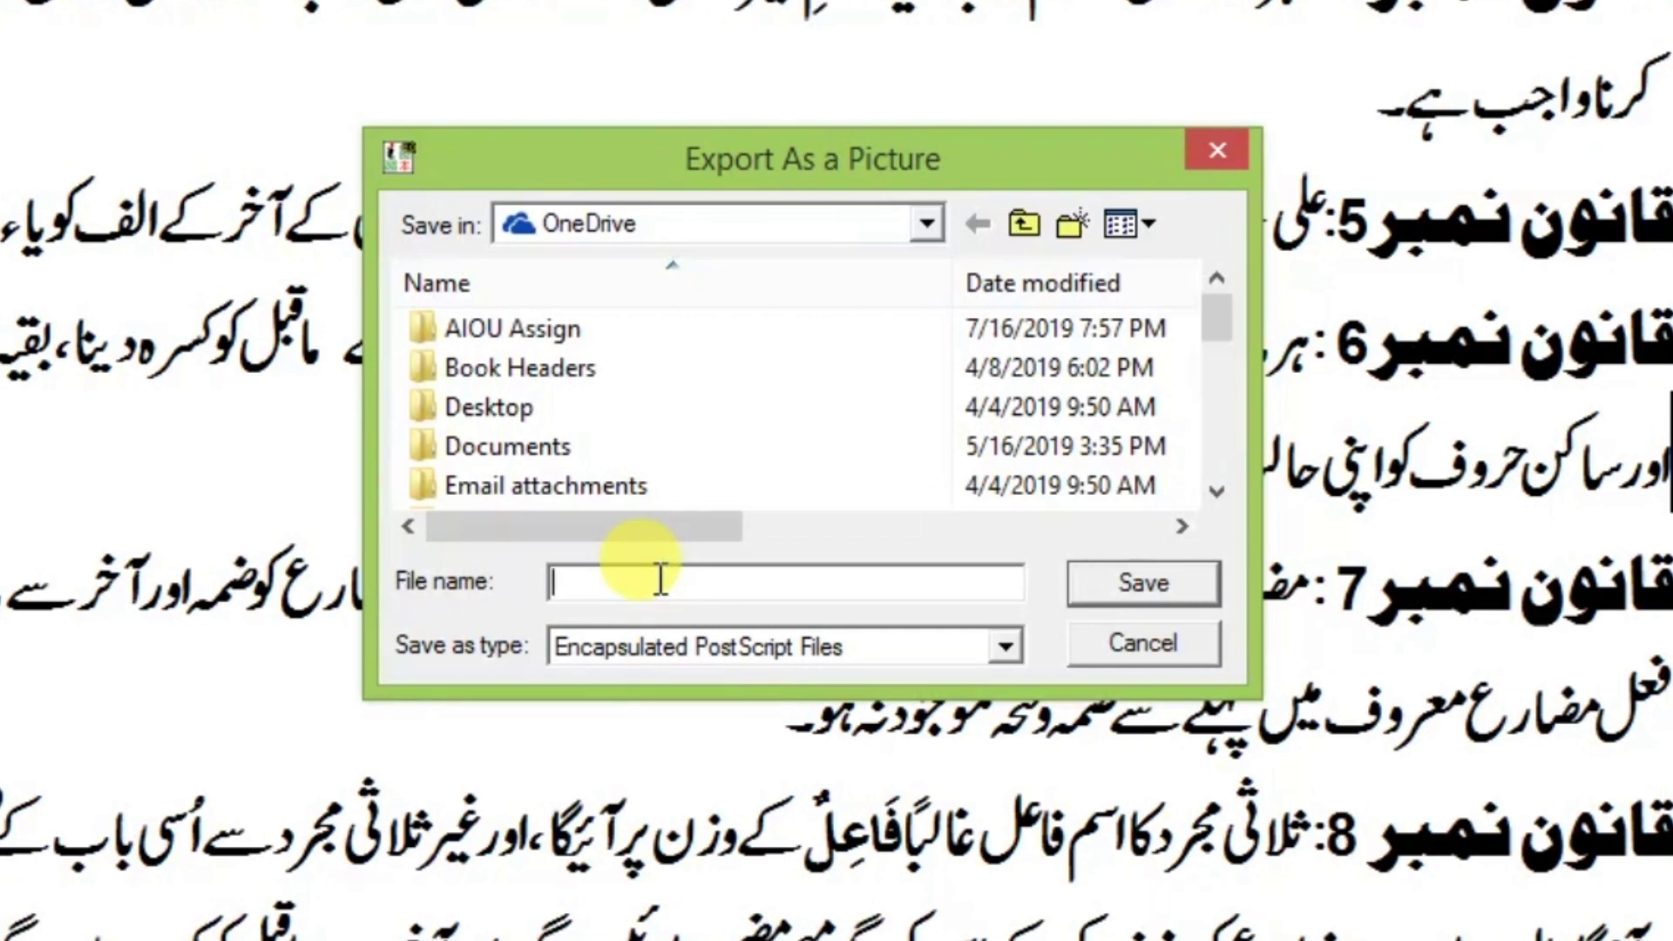
type("kiiii")
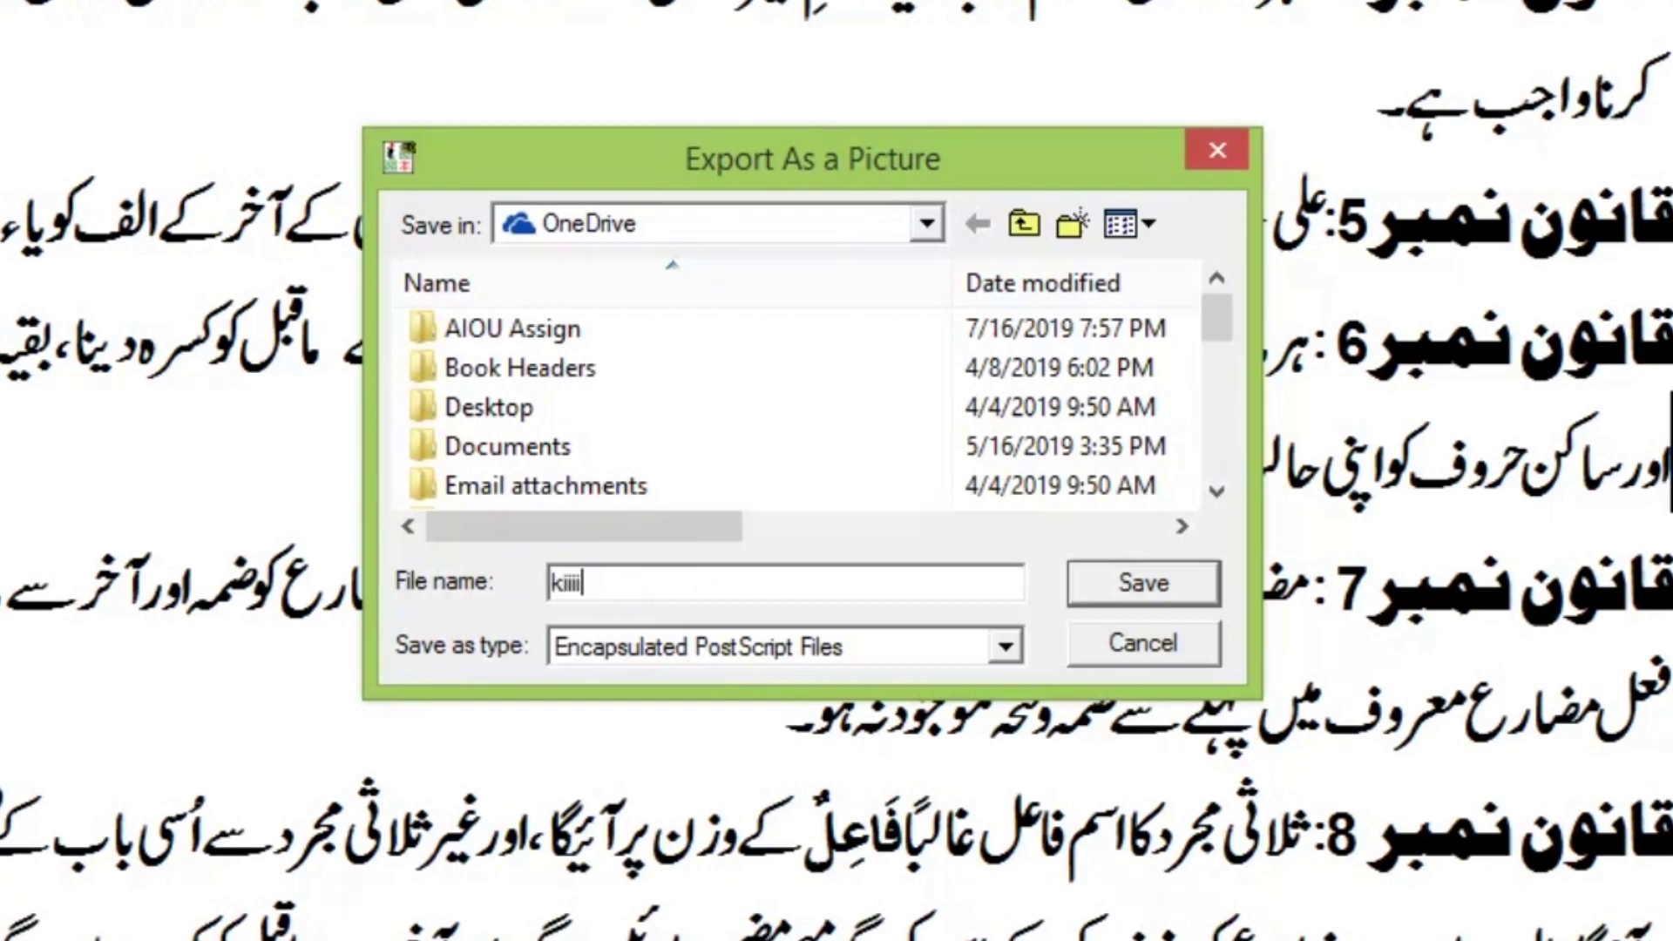
left_click(1118, 591)
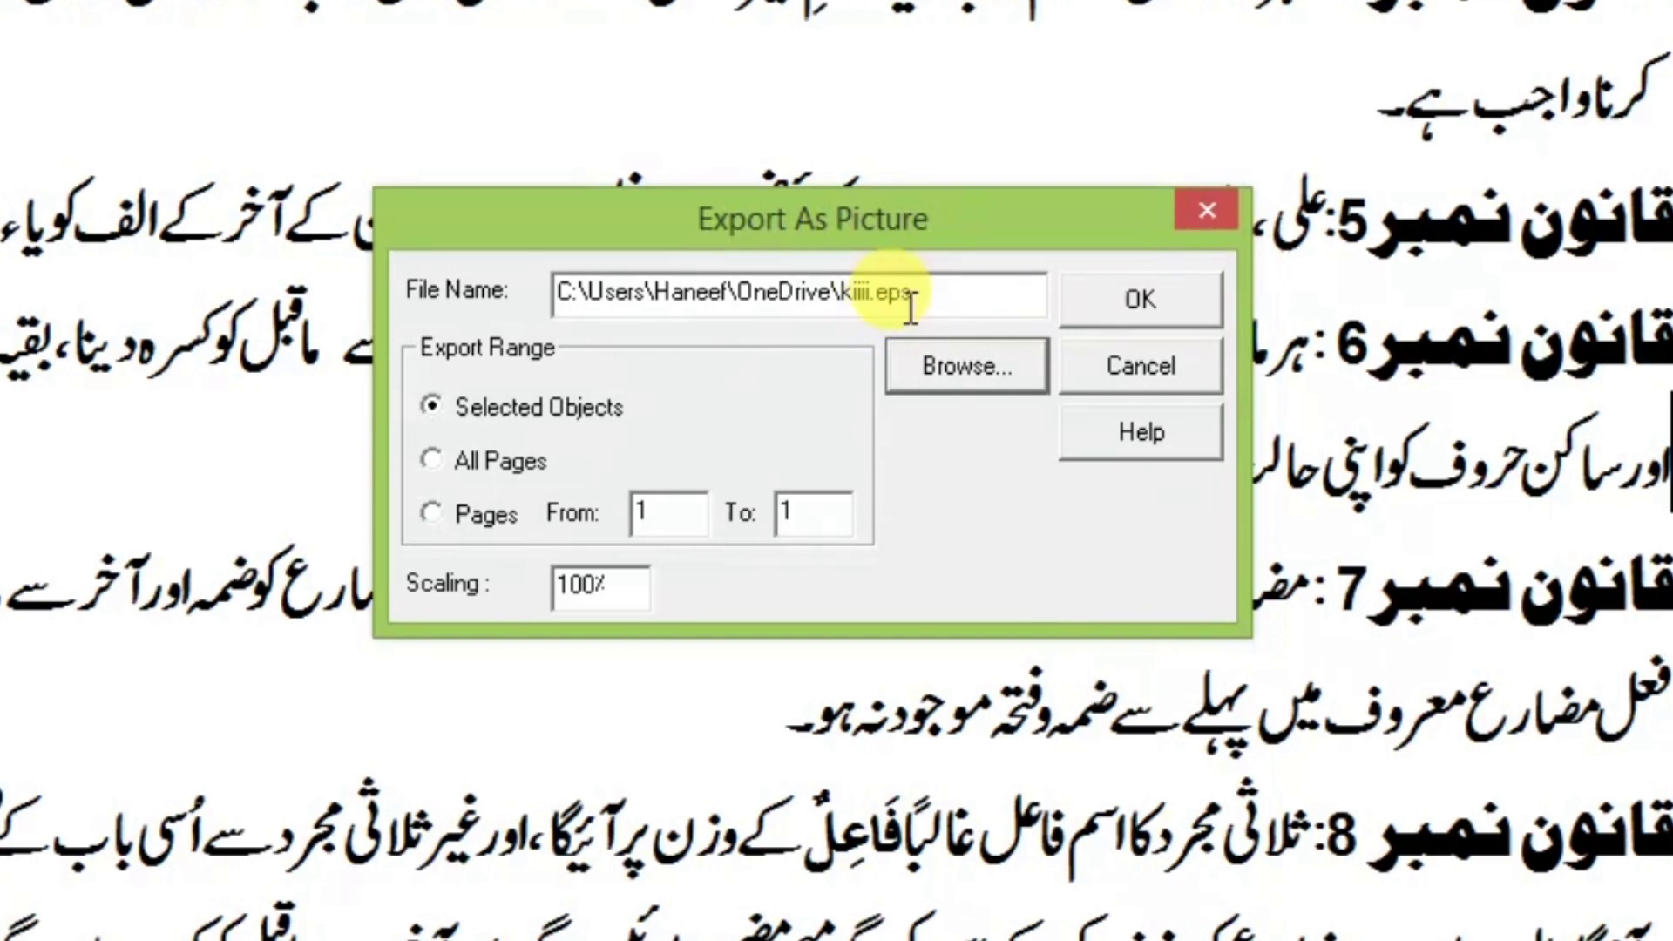
left_click(916, 307)
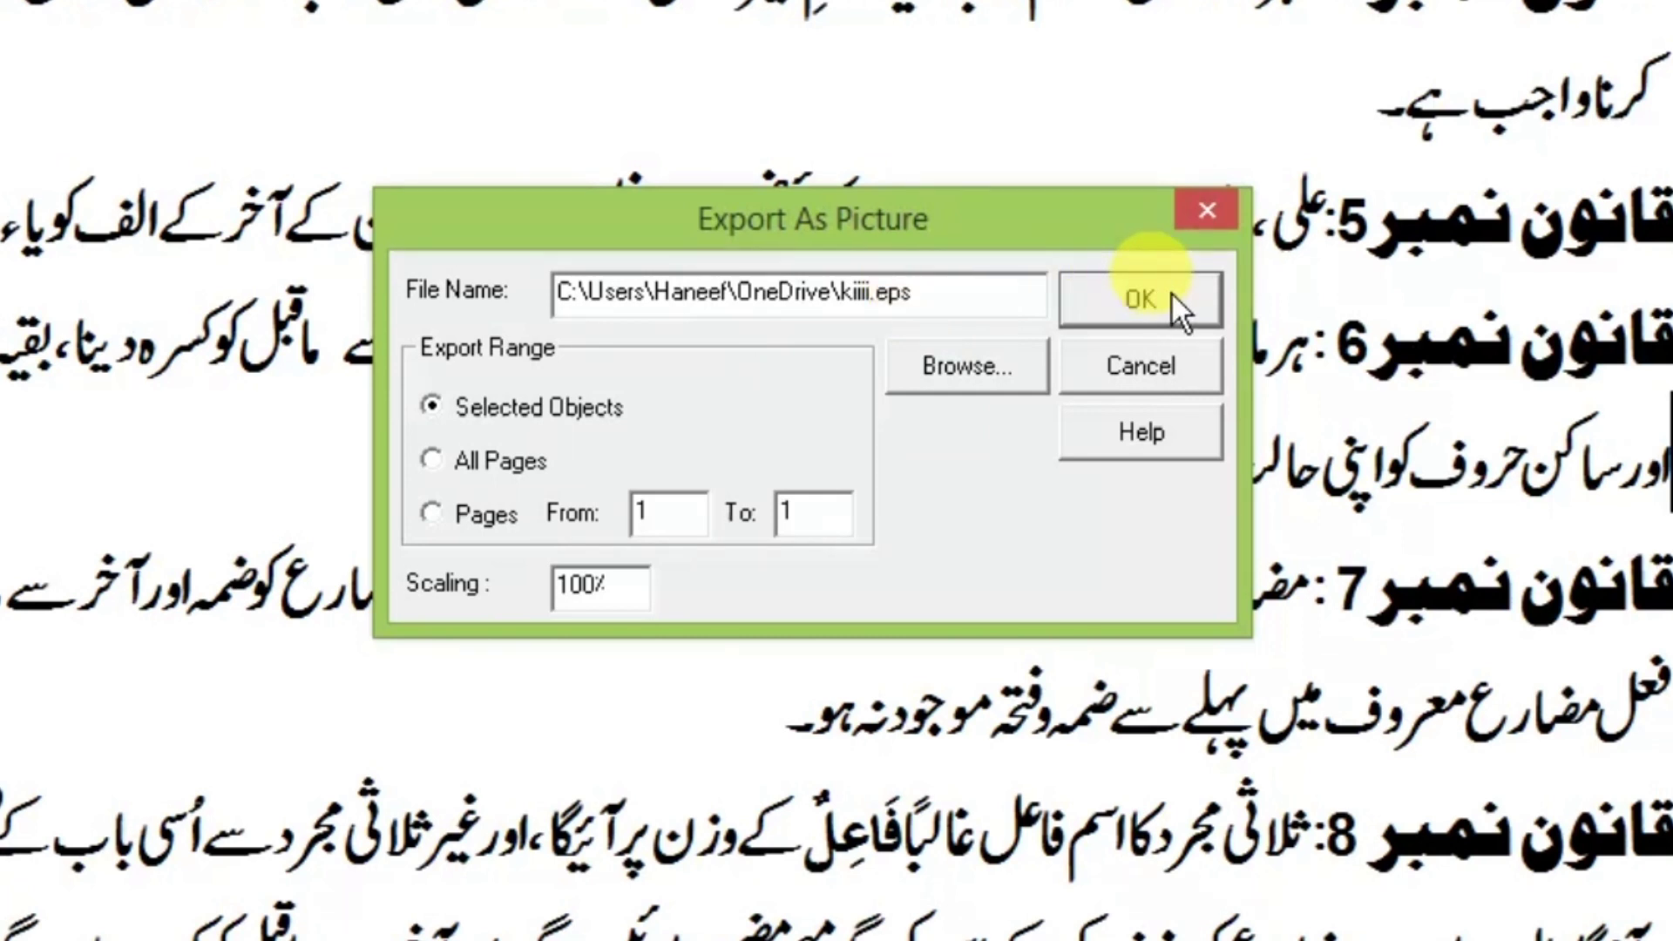
left_click(990, 278)
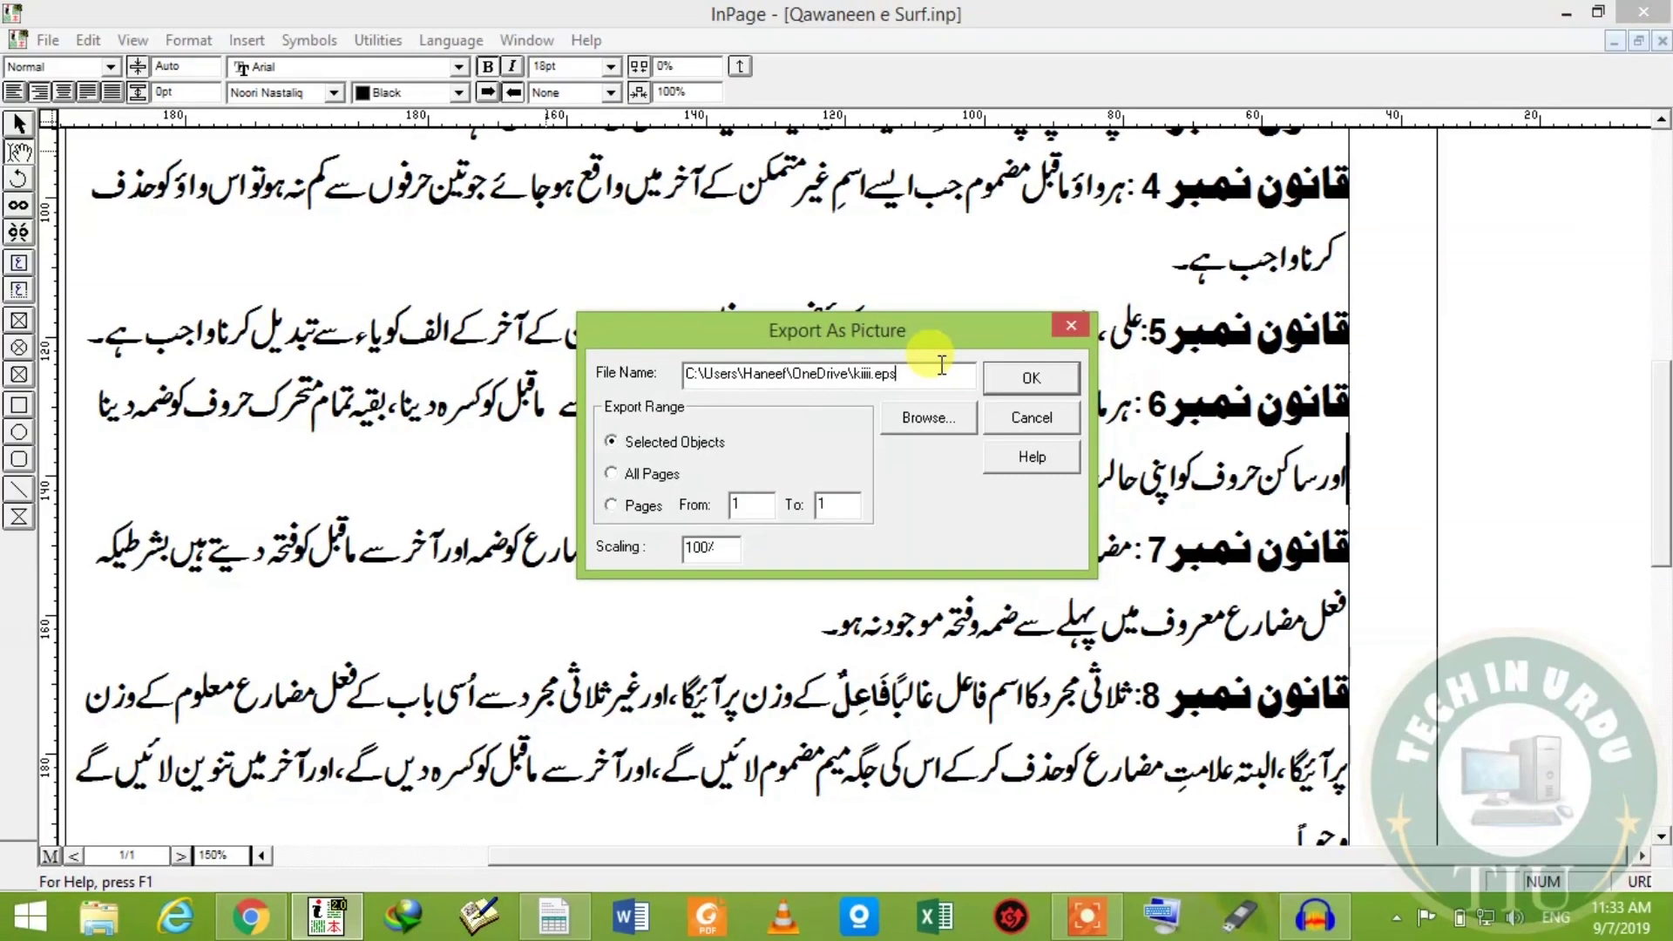
left_click(1002, 417)
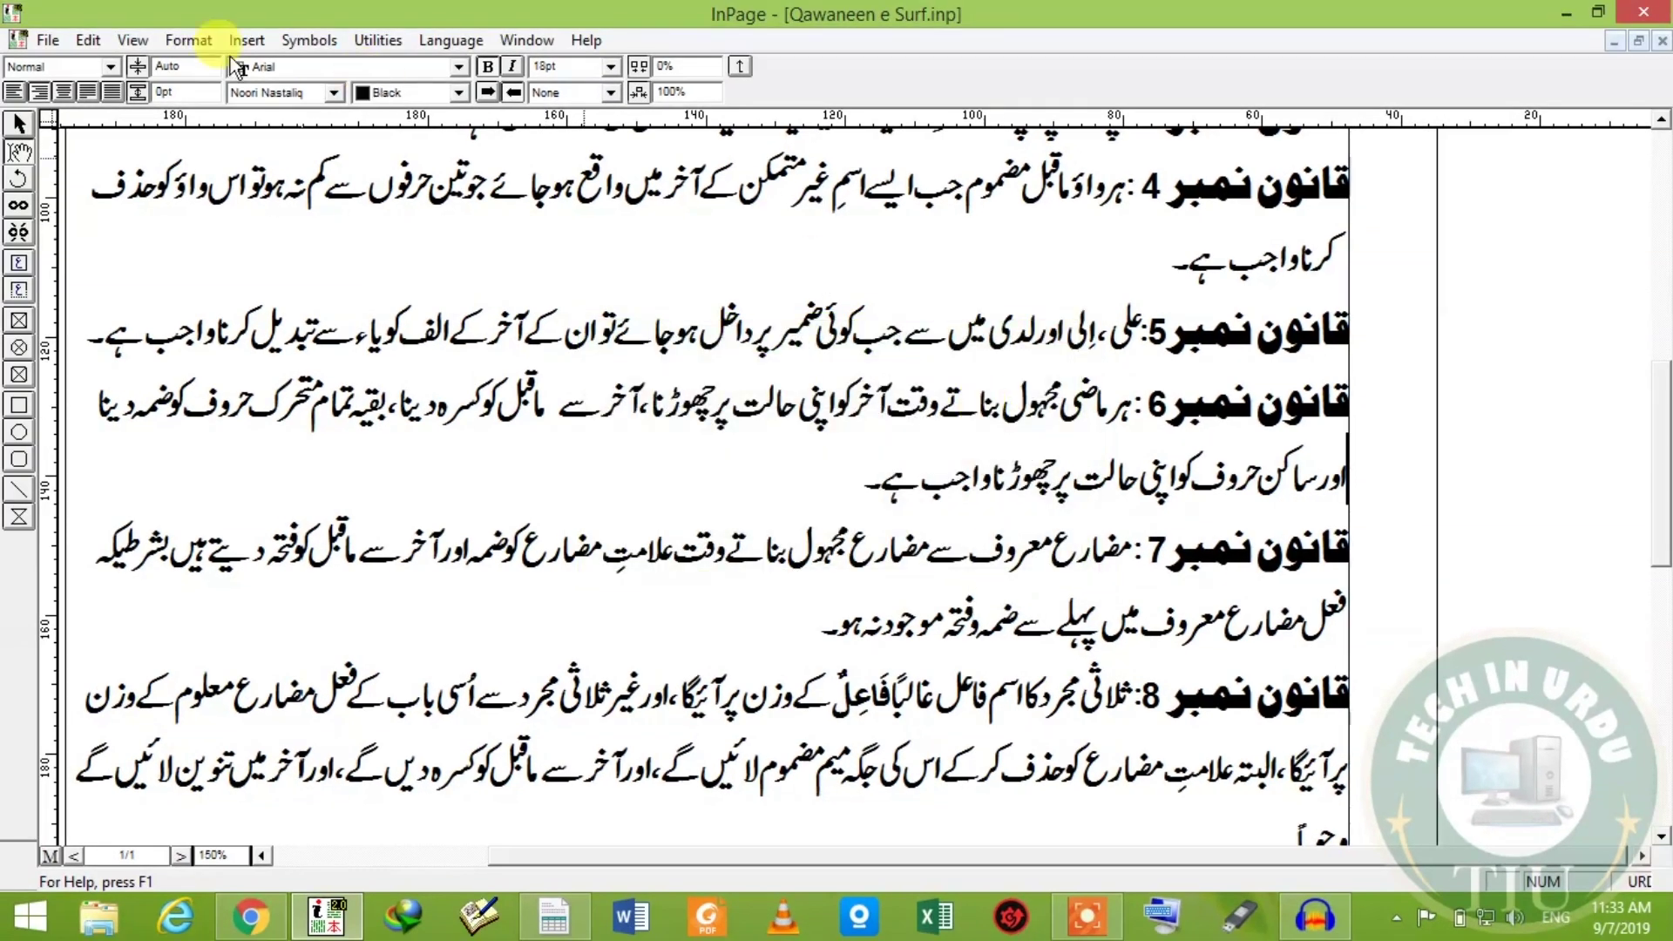
Examine the print settings and available printers for the document and leave them without printing.
left_click(46, 41)
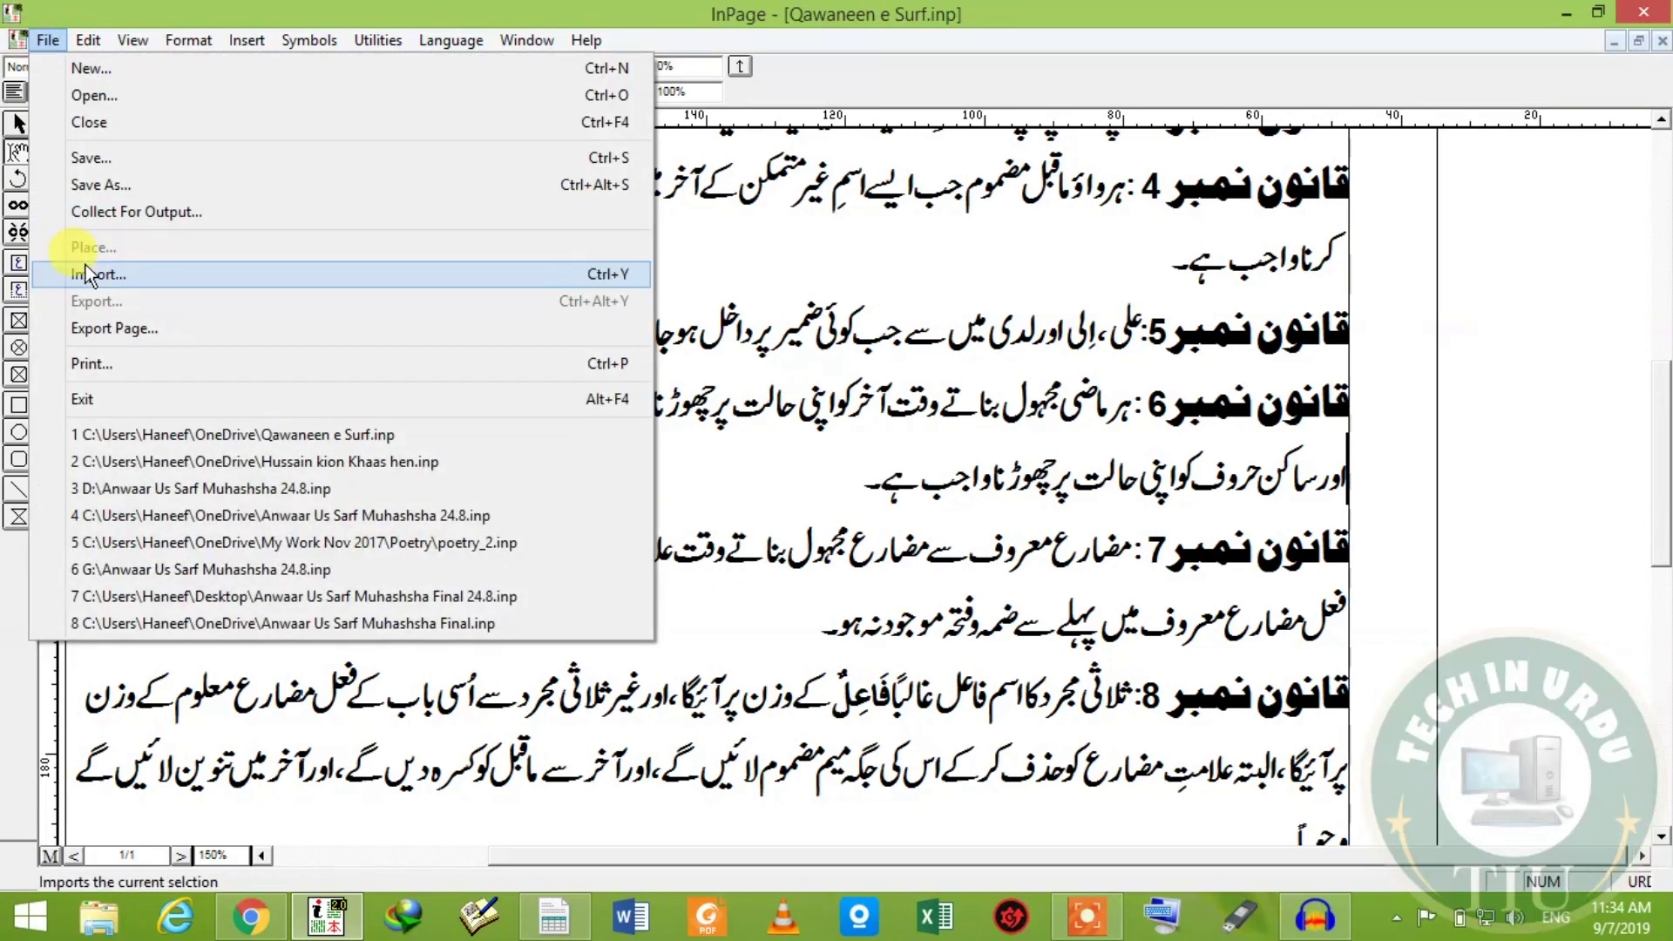
left_click(96, 362)
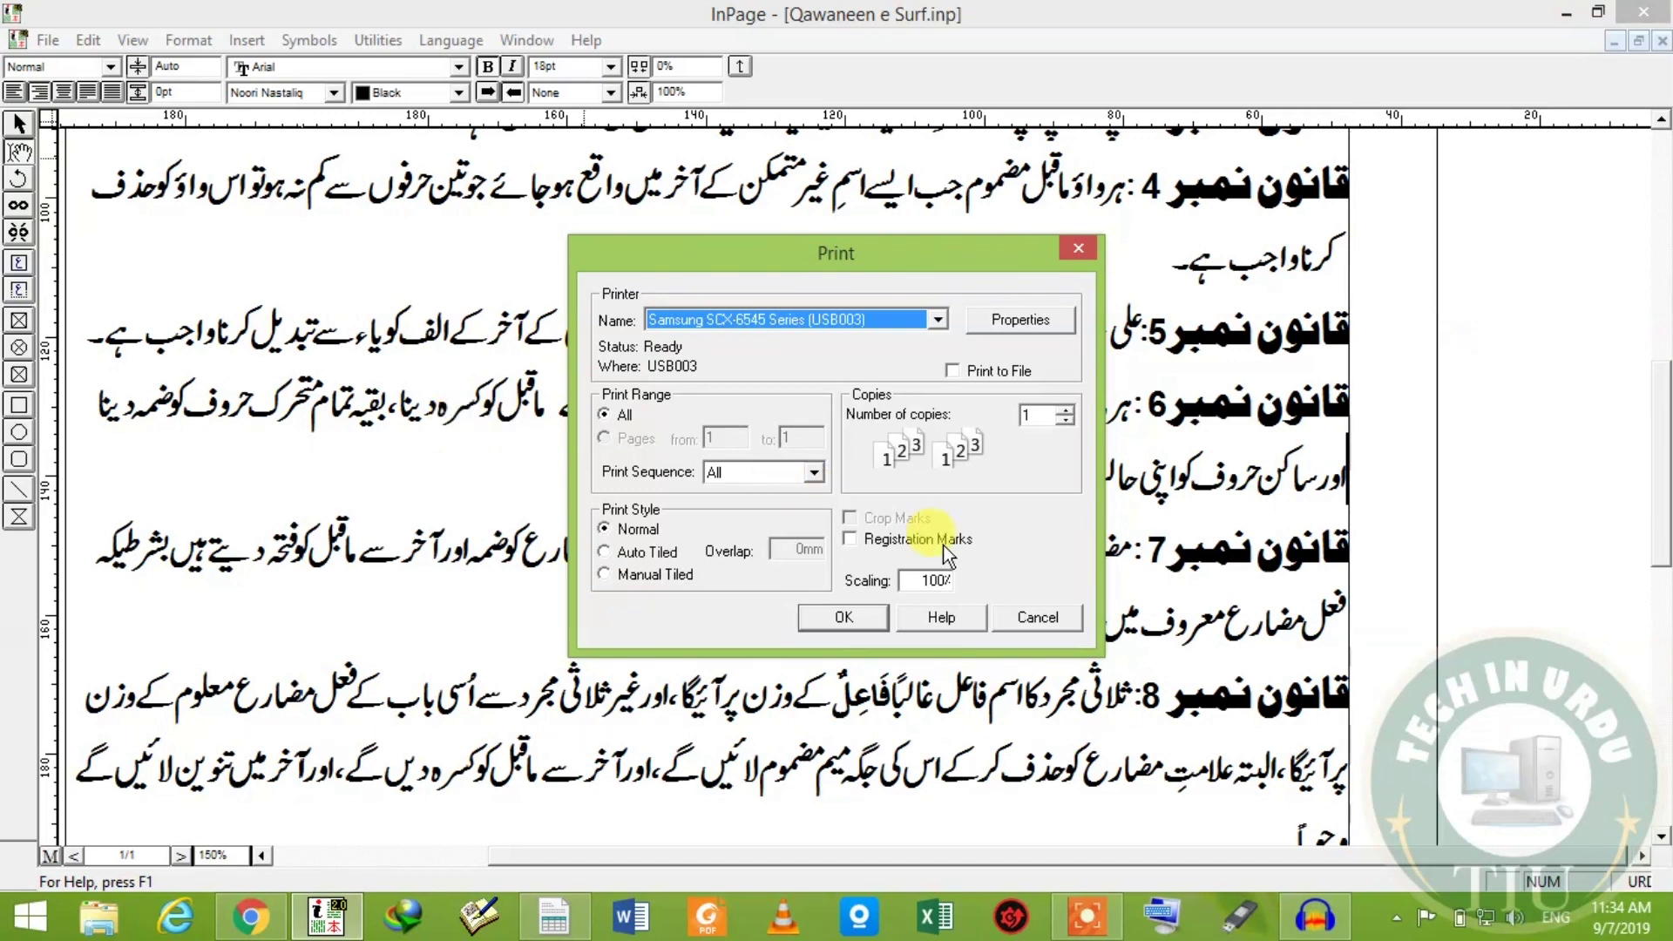
left_click(900, 317)
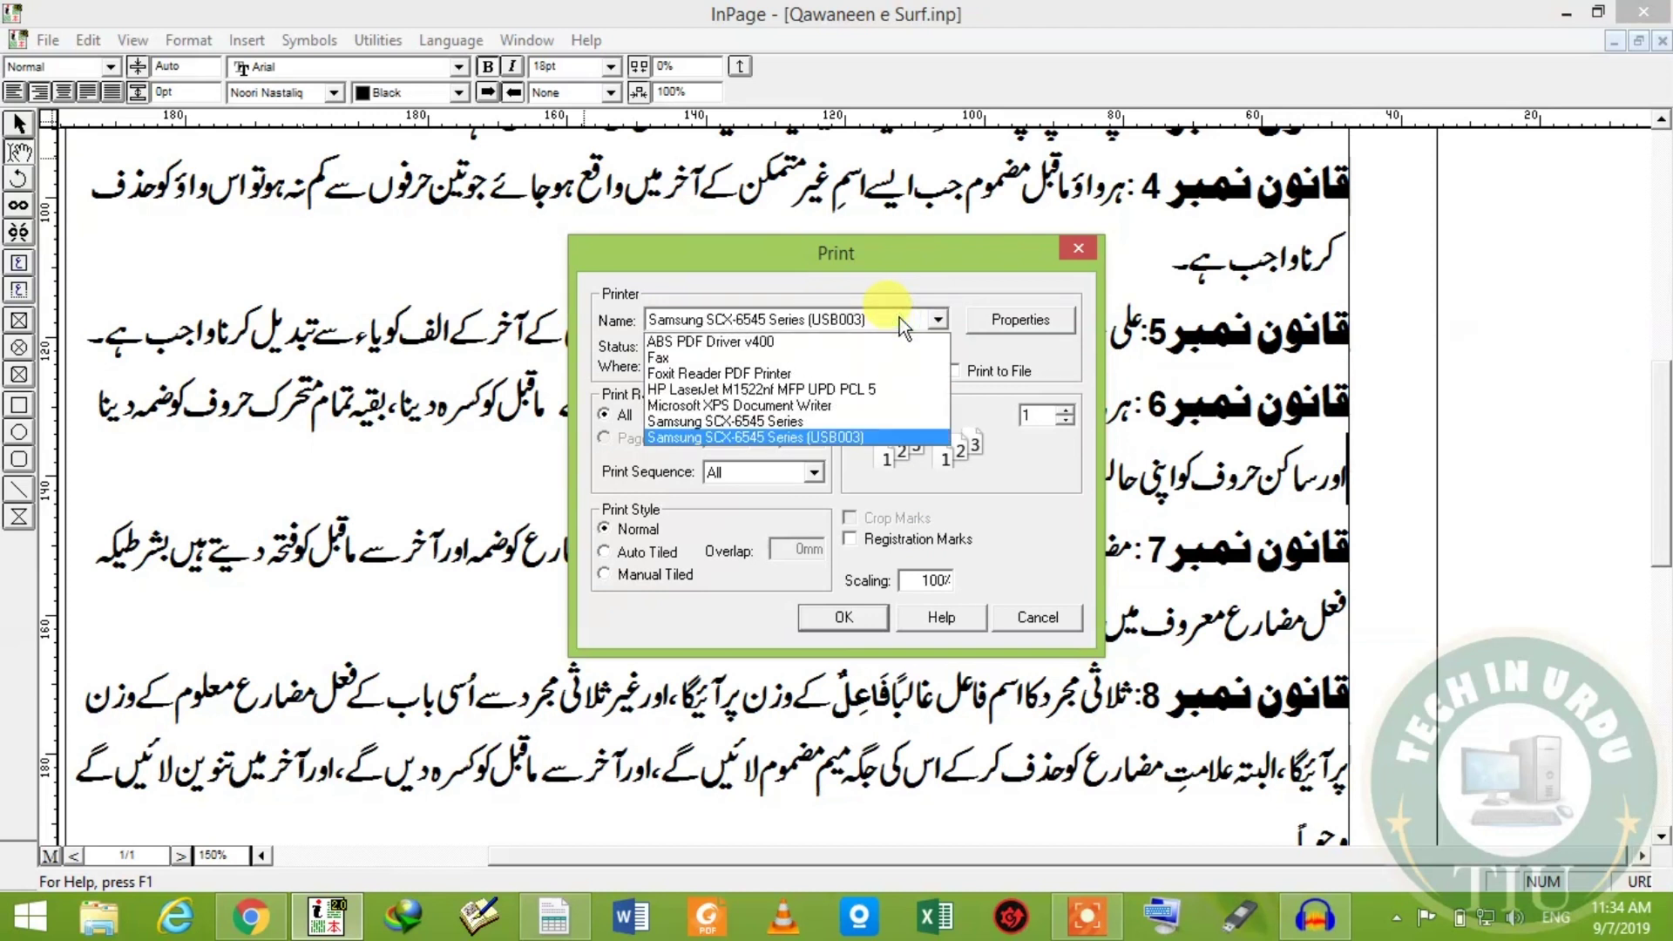
left_click(900, 318)
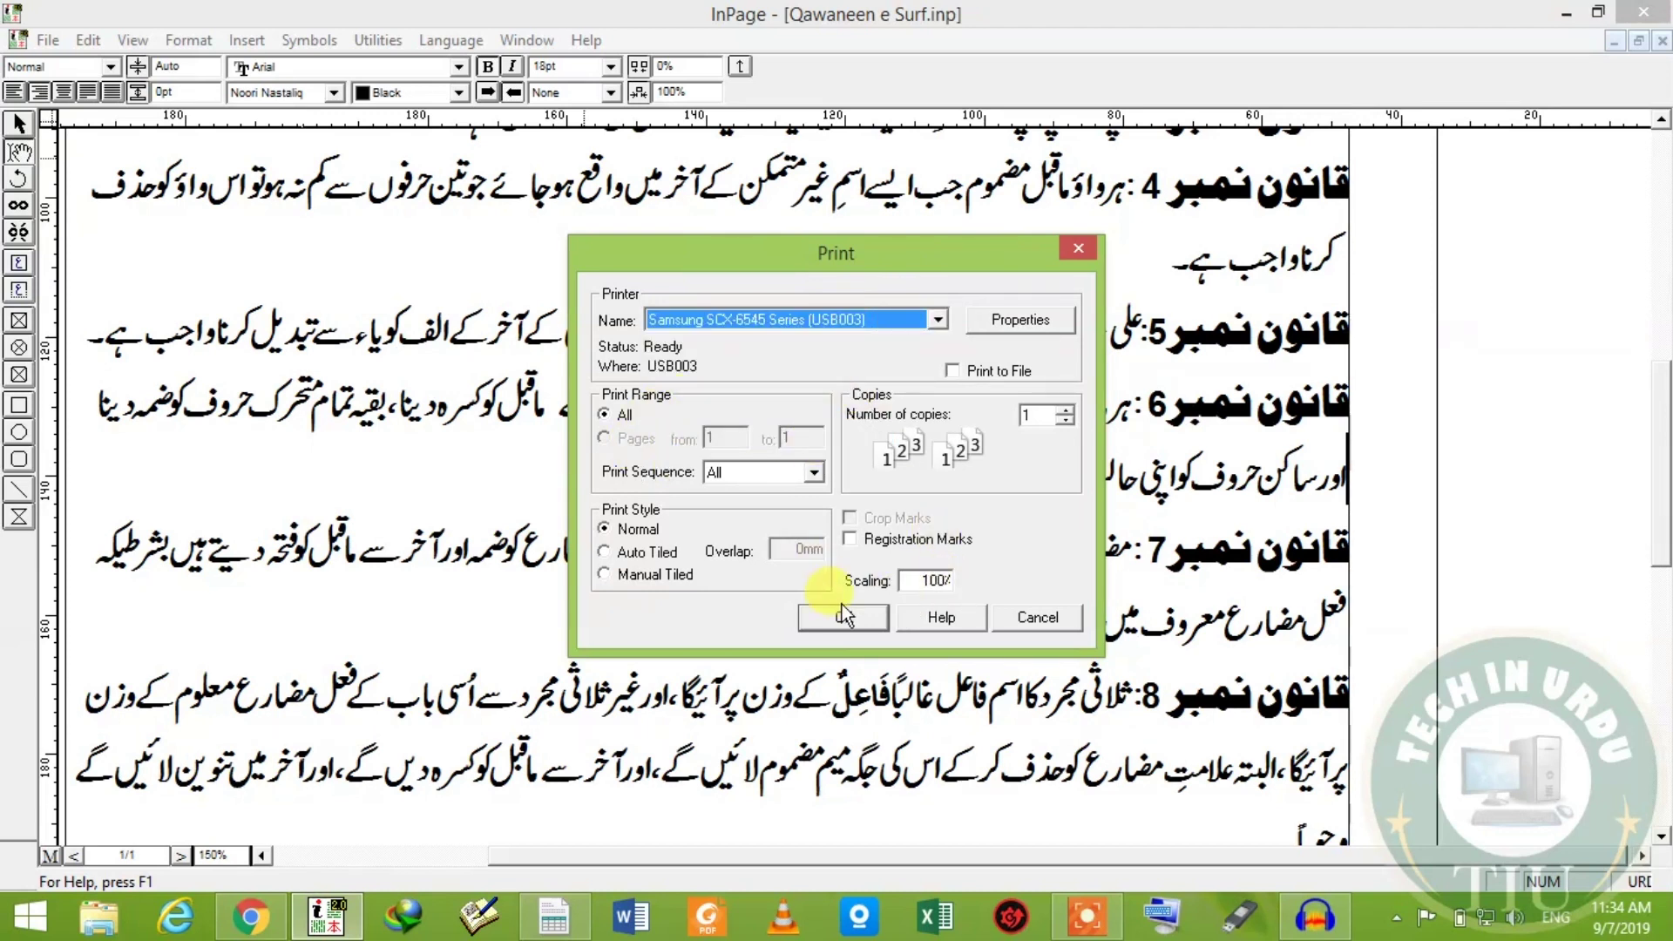
left_click(1036, 619)
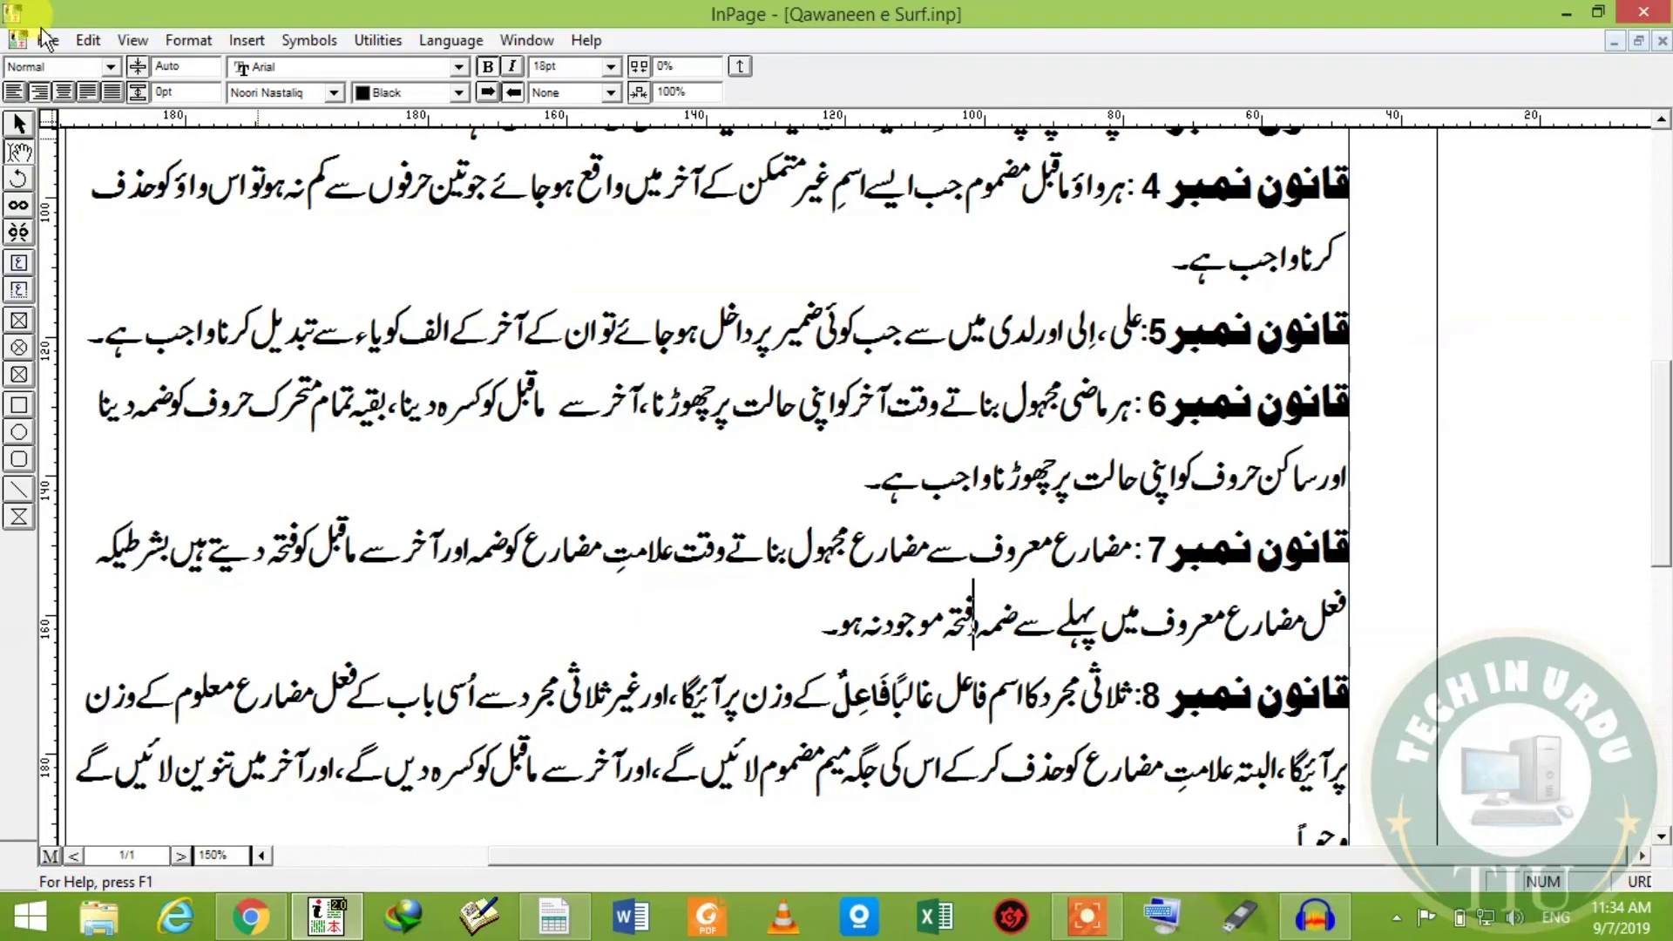
Exit the program with Qawaneen e Surf.inp open.
left_click(44, 39)
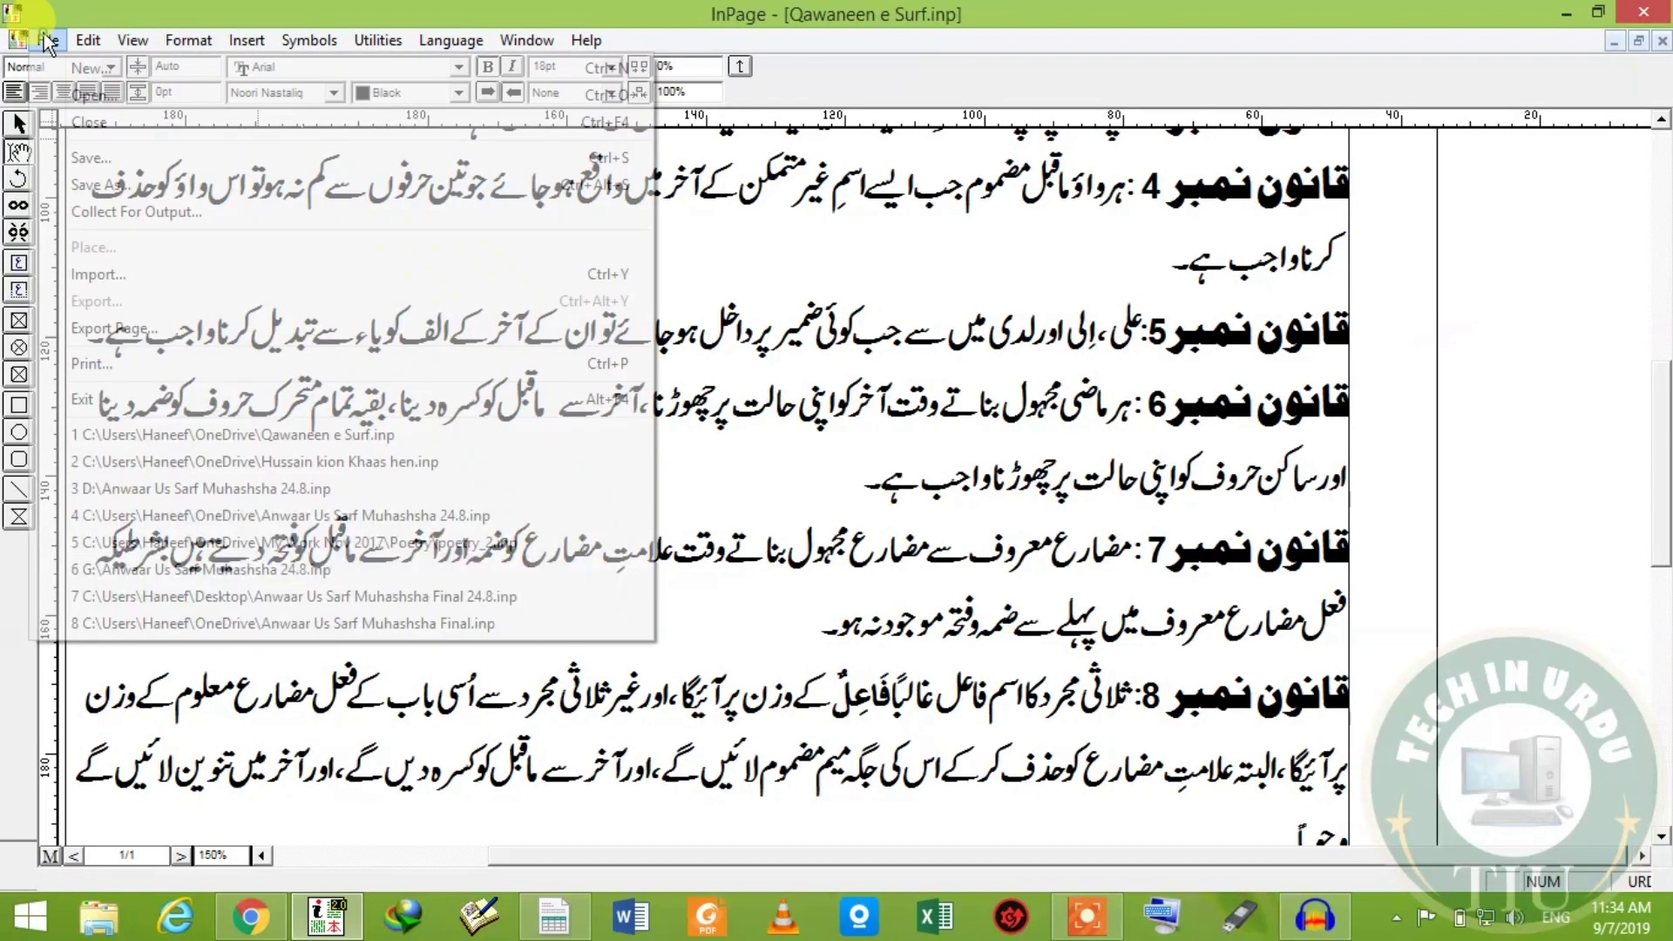
left_click(95, 399)
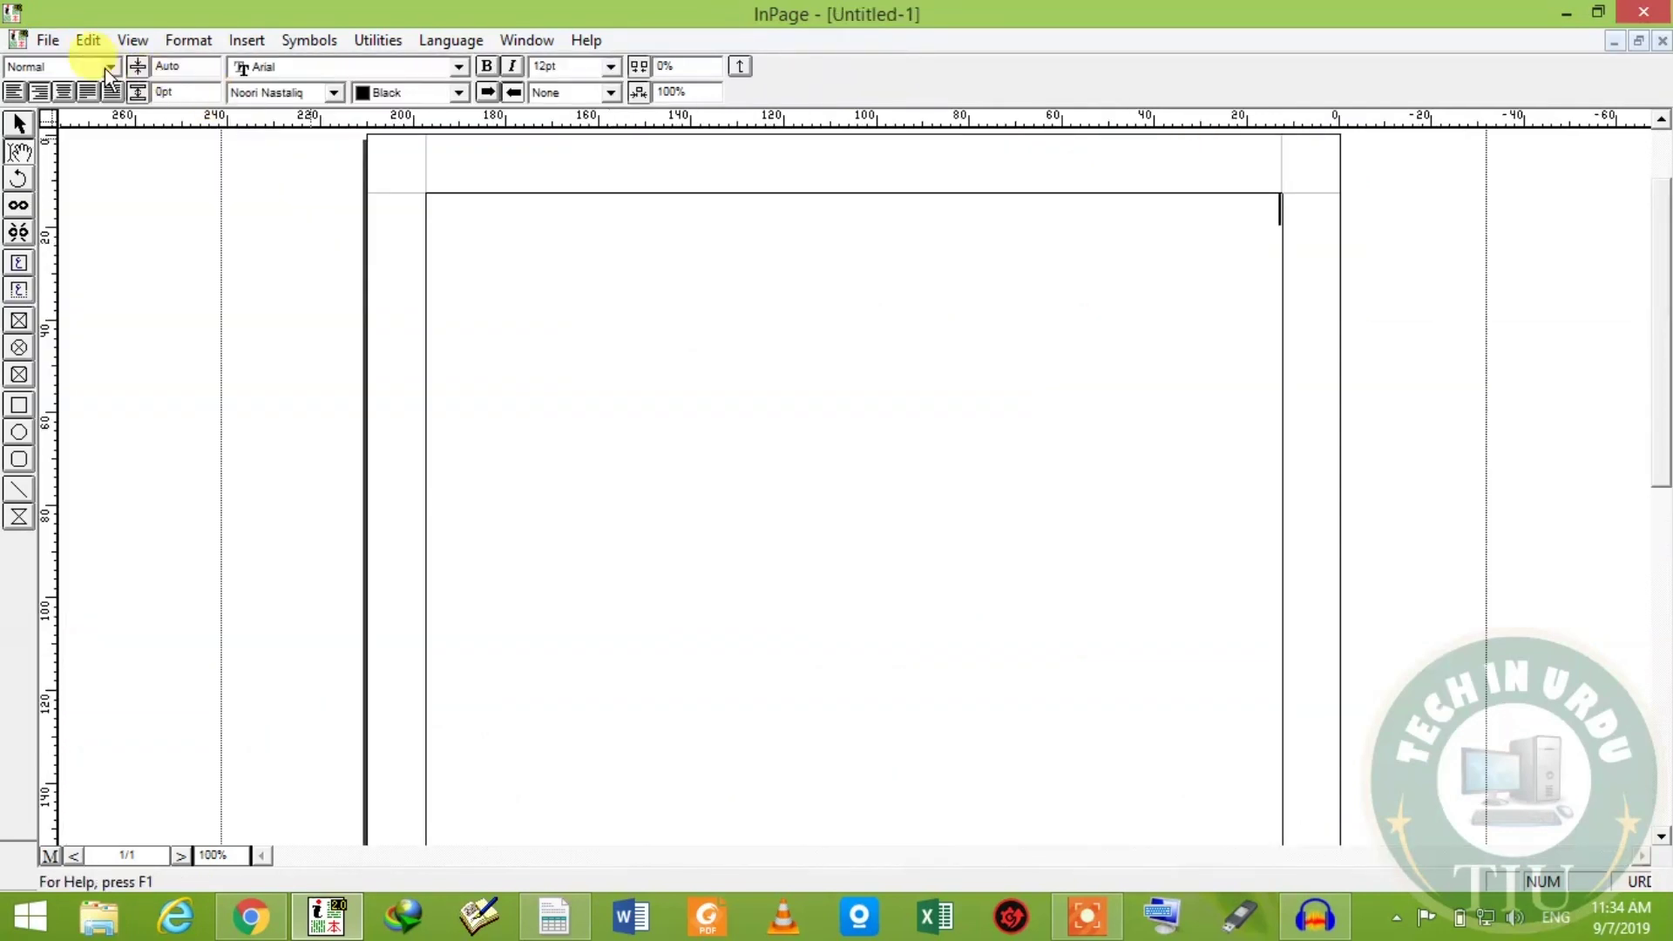
left_click(46, 42)
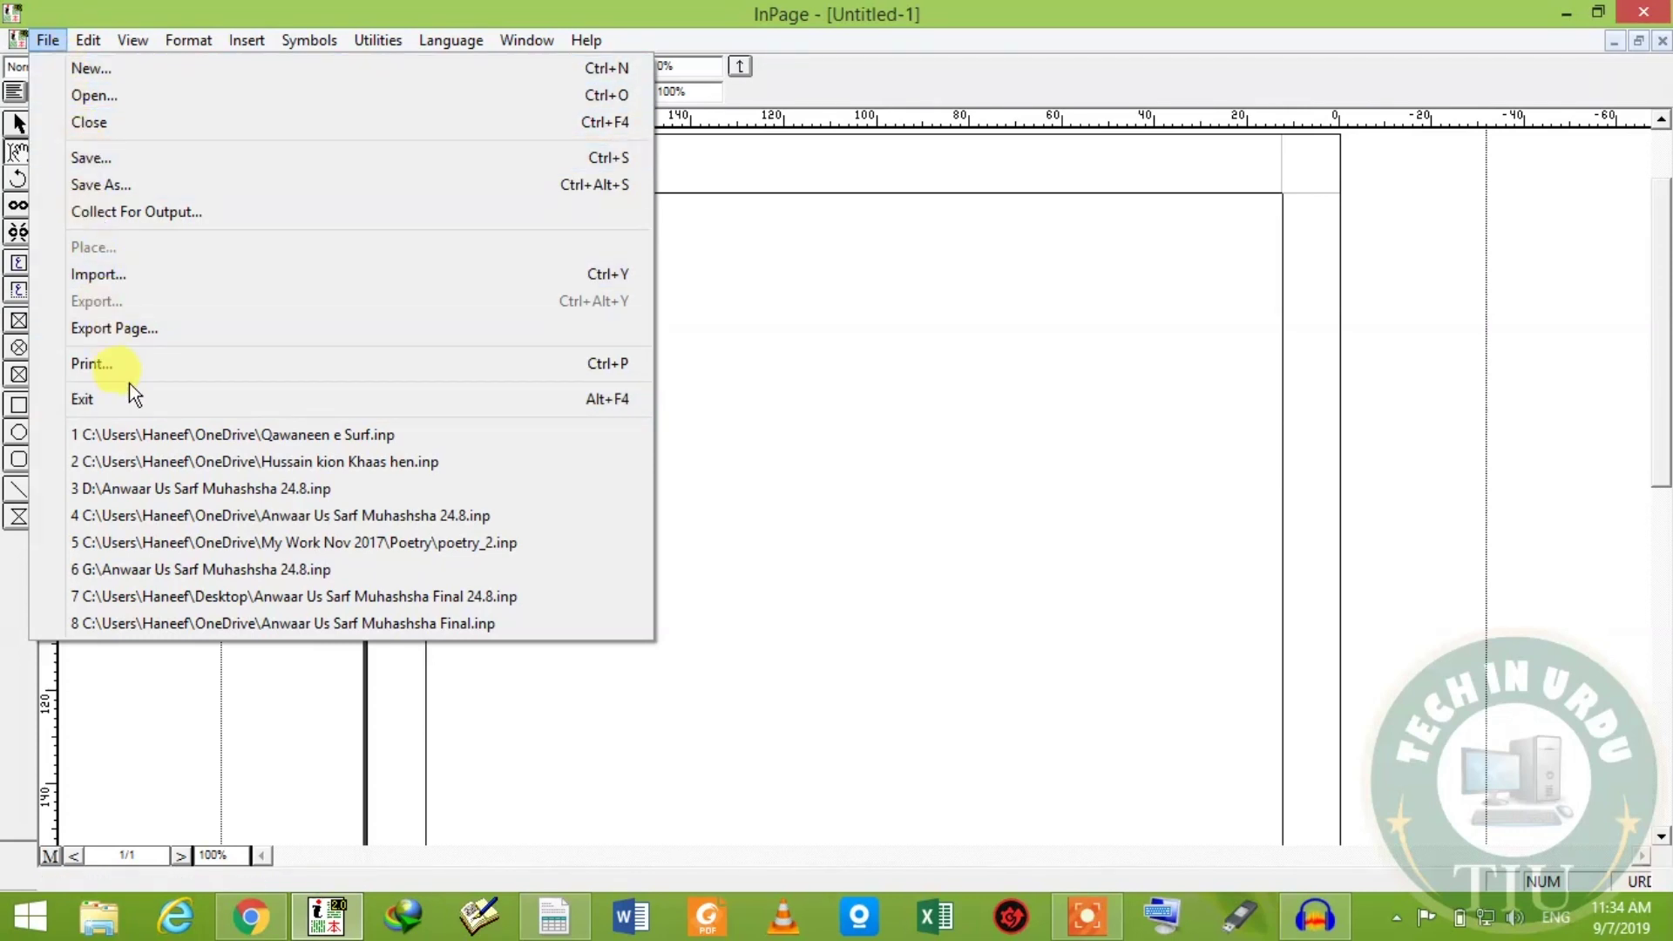
left_click(843, 498)
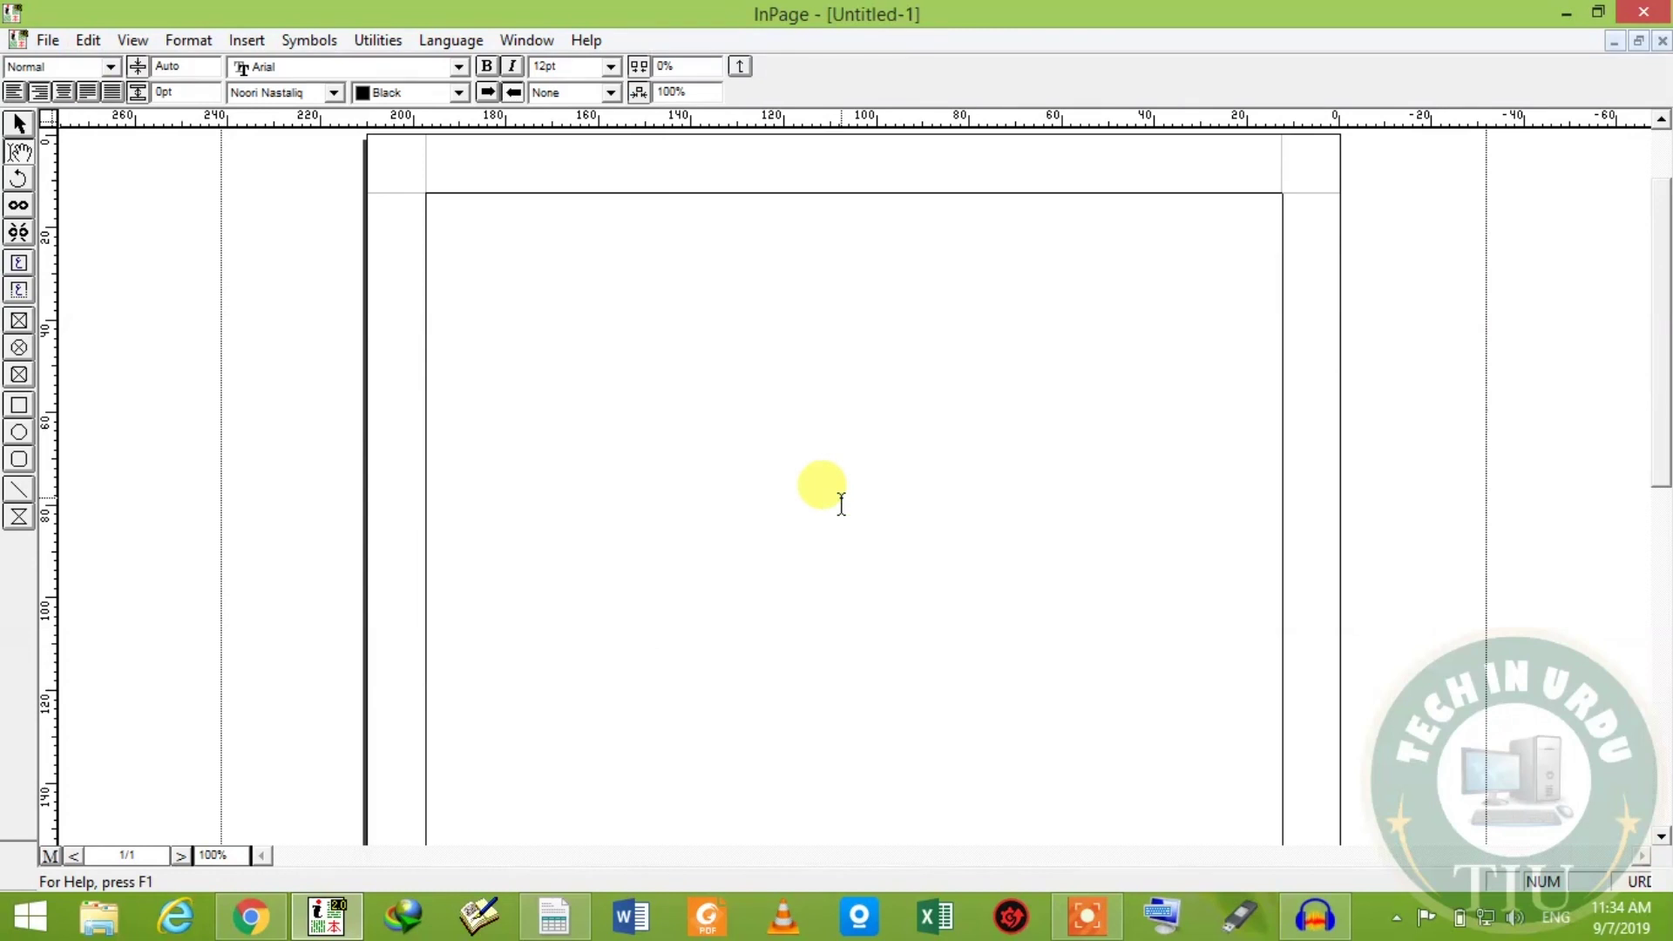